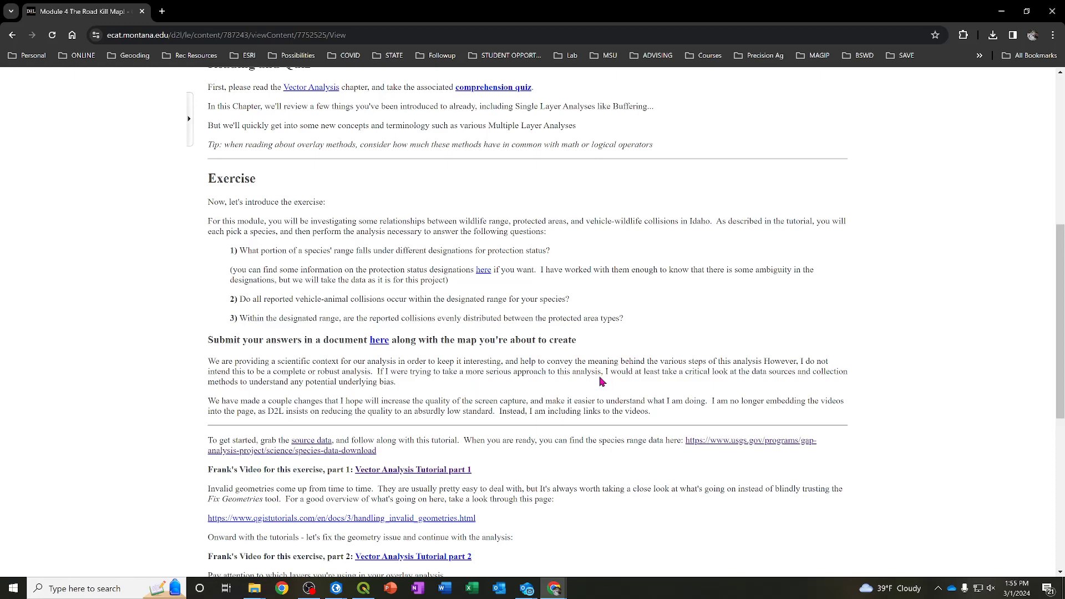
# Switch to File Explorer and bring up the Module_4 folder under D:\LRES505 with the downloaded source data
pyautogui.scroll(-1, 588, 373)
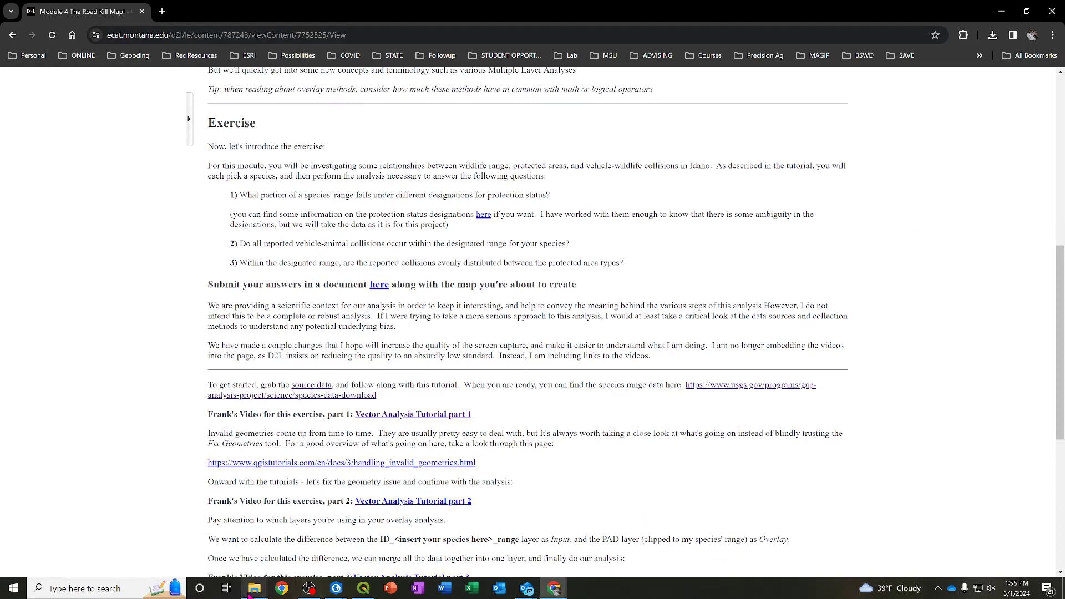
pyautogui.moveTo(255, 587)
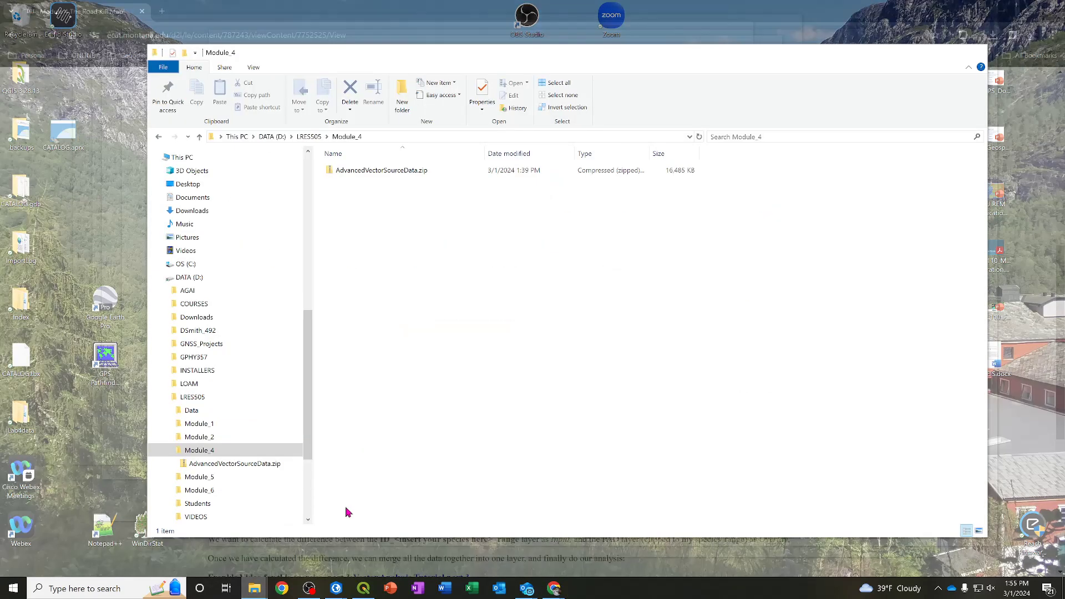
pyautogui.click(344, 509)
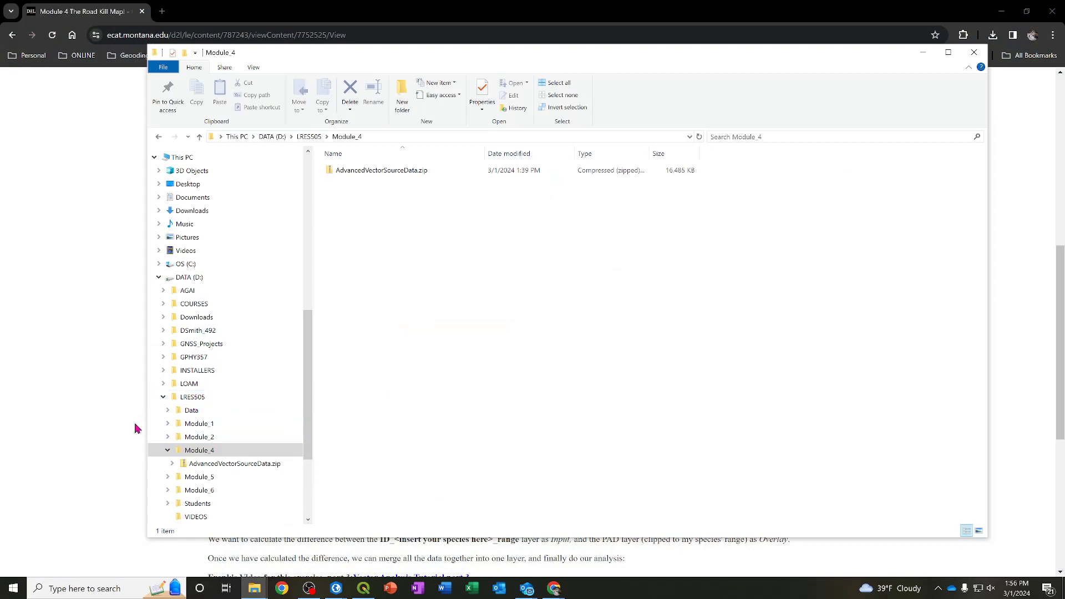
pyautogui.click(167, 451)
pyautogui.click(167, 451)
# Extract AdvancedVectorSourceData.zip into D:\LRES505\Module_4\ and open the extracted AdvancedVectorSourceData folder
pyautogui.rightClick(327, 175)
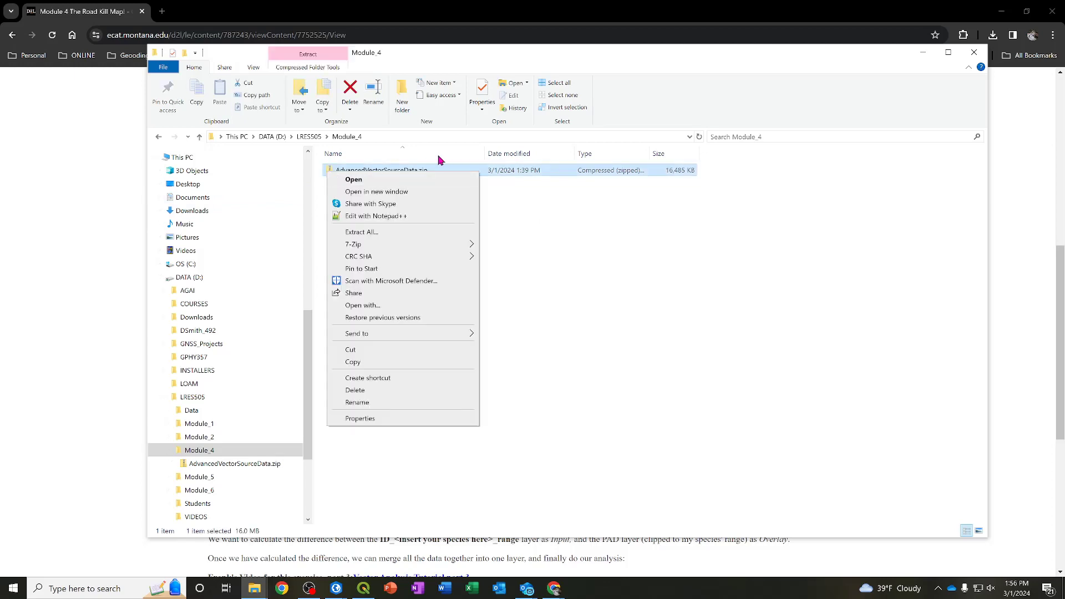
pyautogui.click(389, 232)
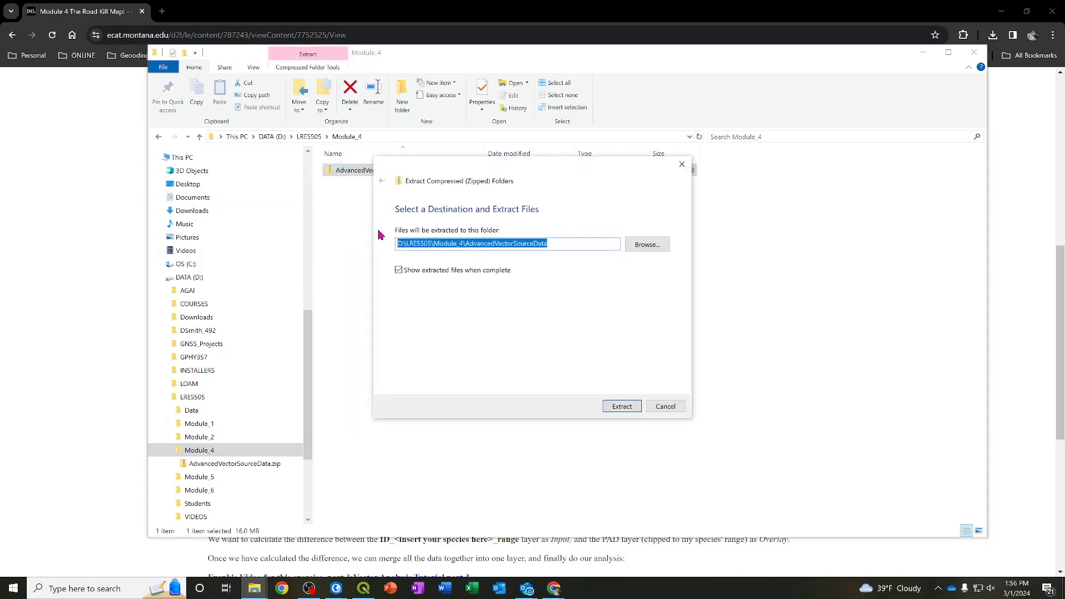
pyautogui.moveTo(467, 245); pyautogui.dragTo(550, 244)
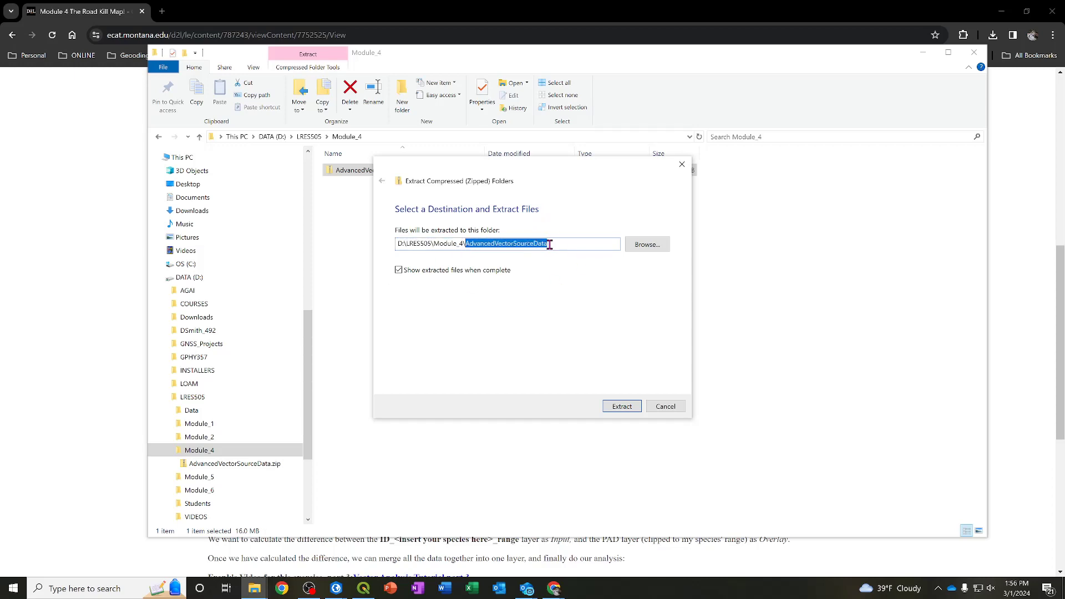
pyautogui.press('BackSpace')
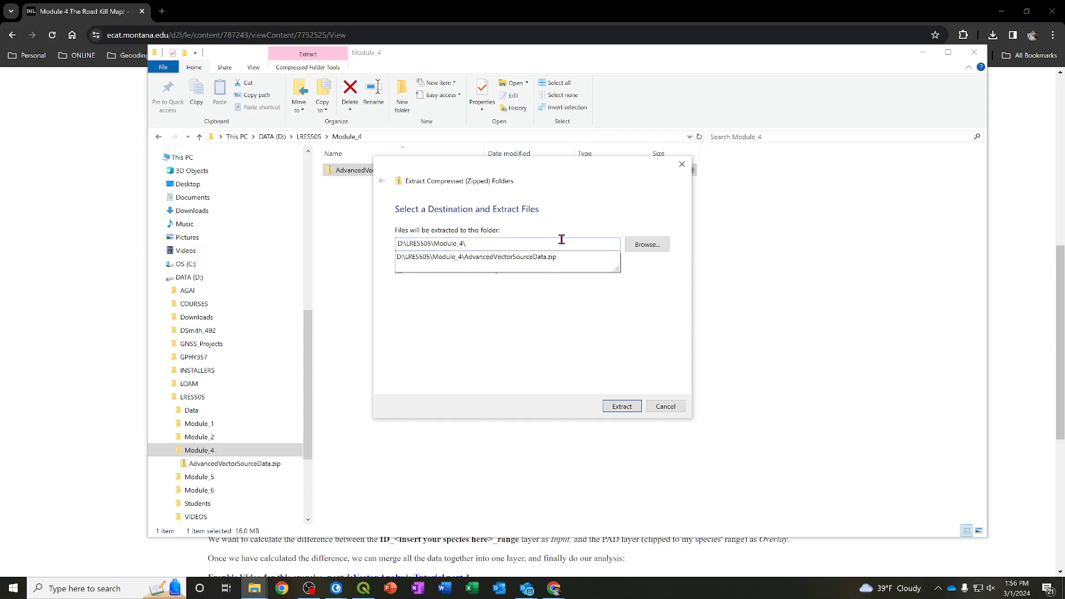
pyautogui.press('Return')
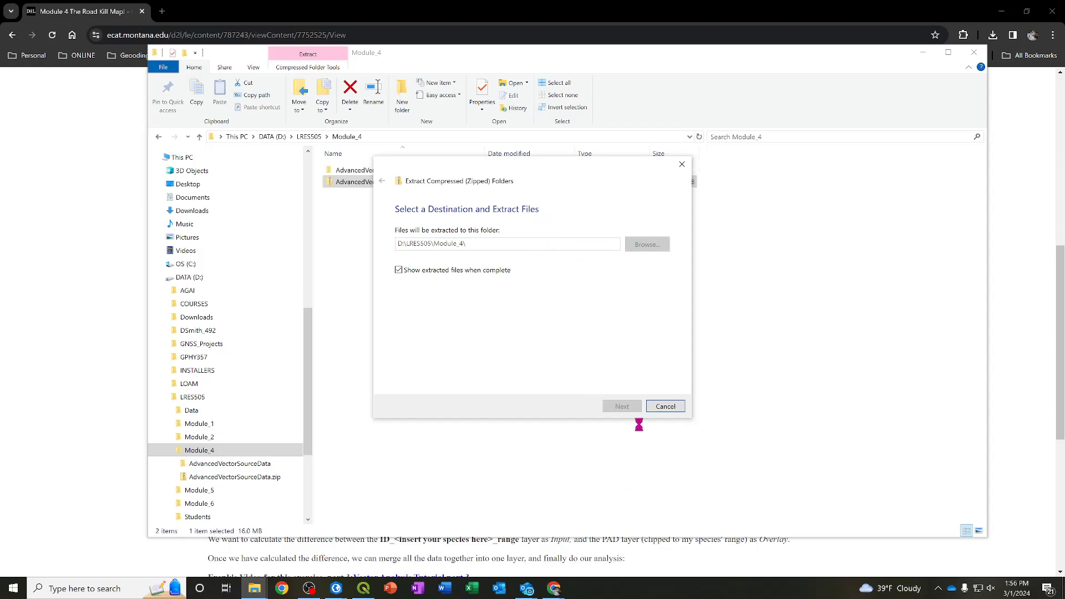
pyautogui.doubleClick(335, 172)
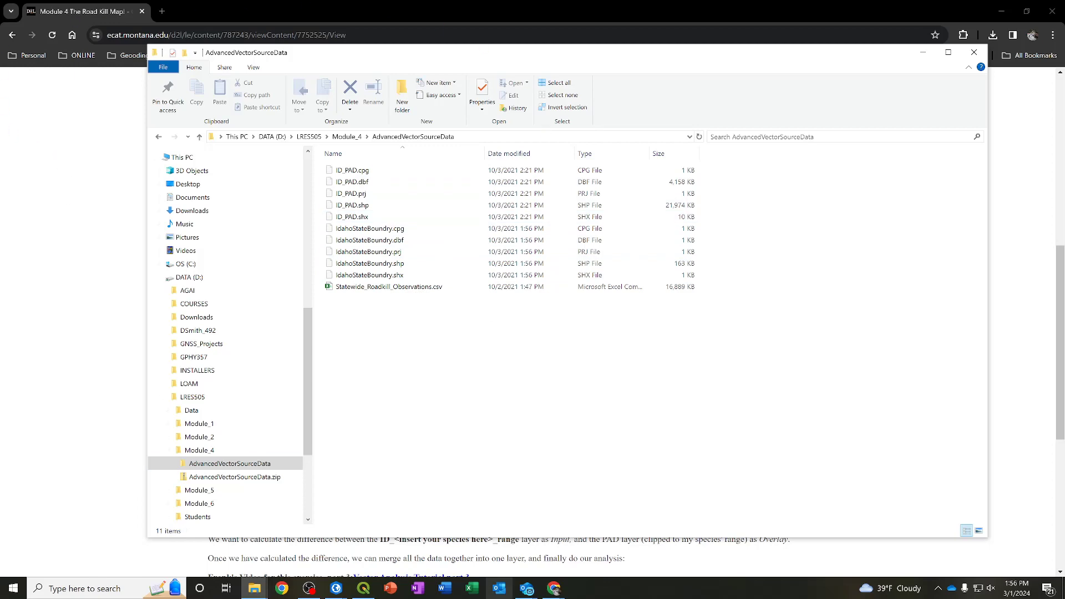
# Switch to QGIS and display the Browser panel
pyautogui.click(363, 589)
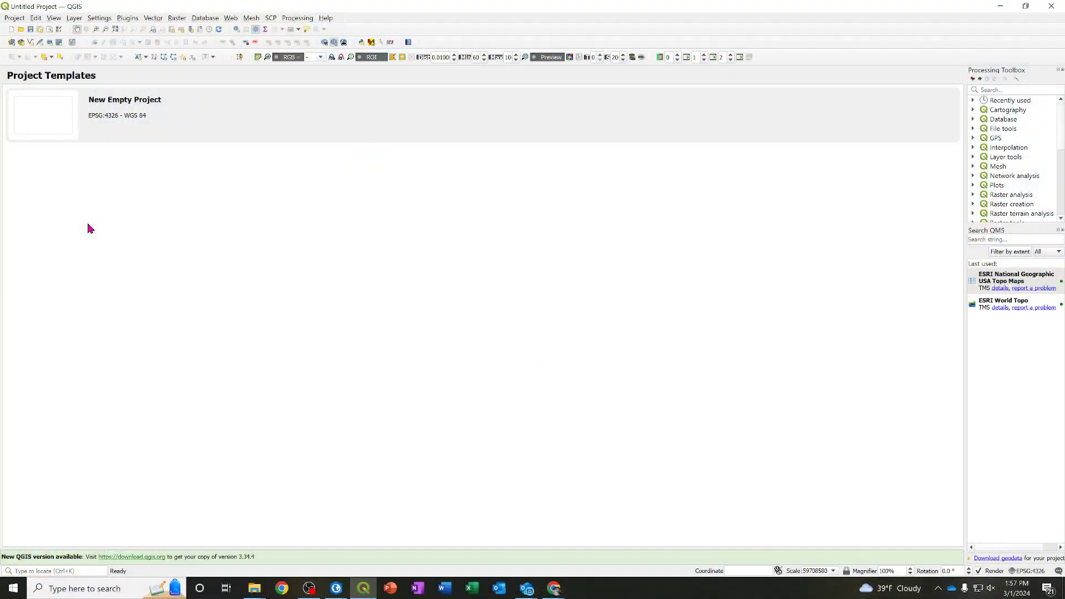
pyautogui.click(54, 19)
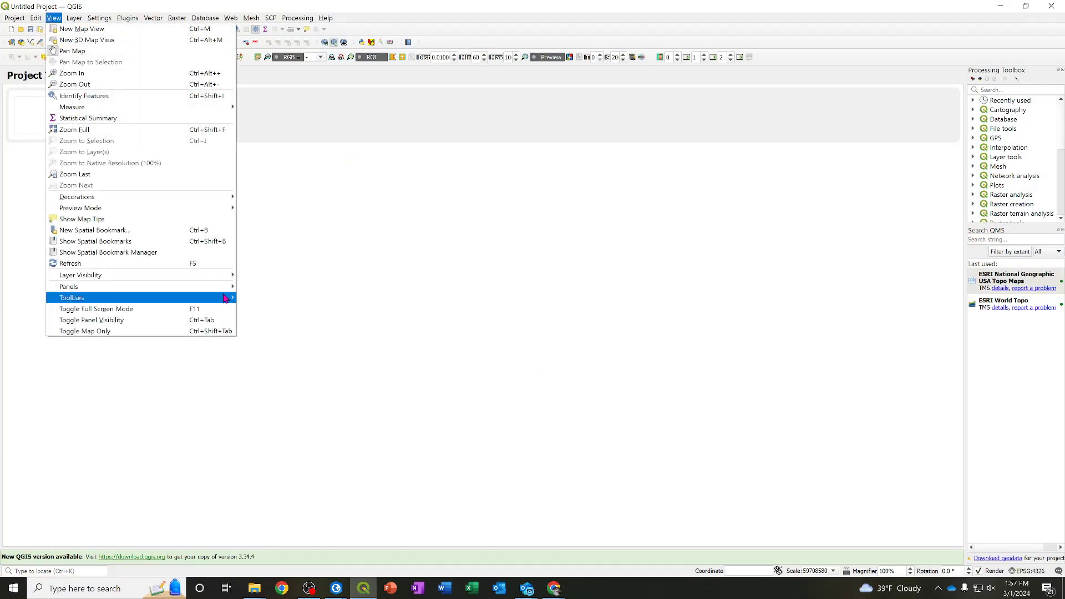
pyautogui.moveTo(226, 290)
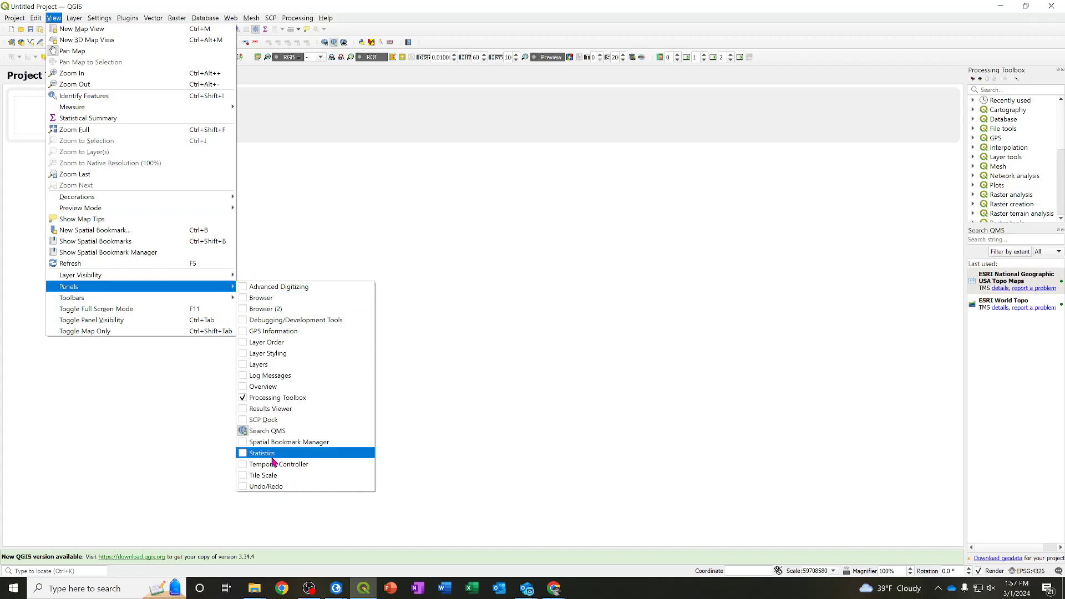
pyautogui.click(245, 300)
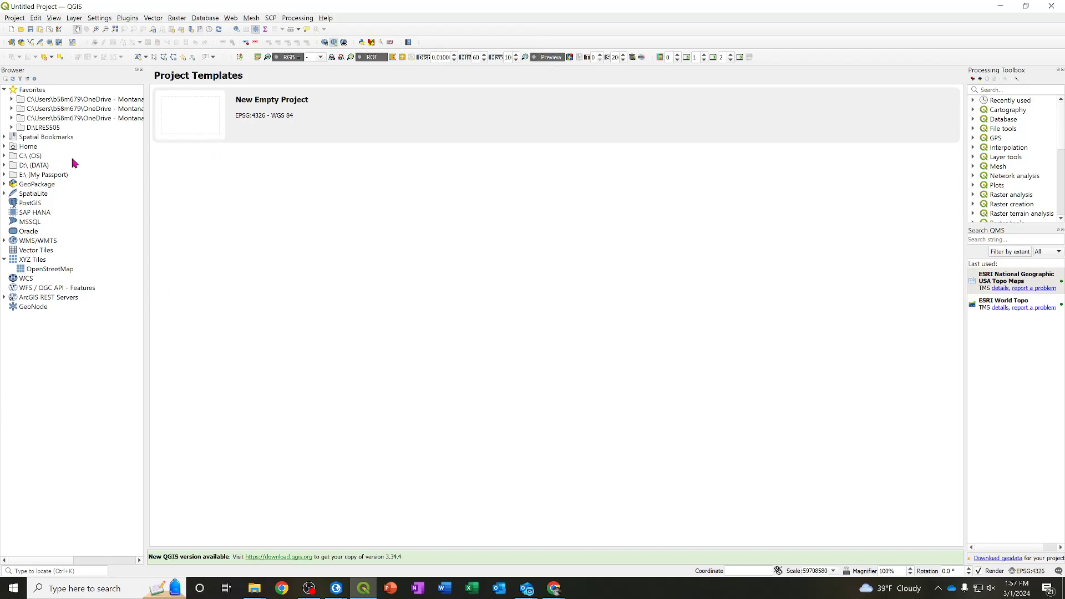
# Add IdahoStateBoundry.shp to the project from the AdvancedVectorSourceData folder in D:\LRES505\Module_4
pyautogui.click(13, 127)
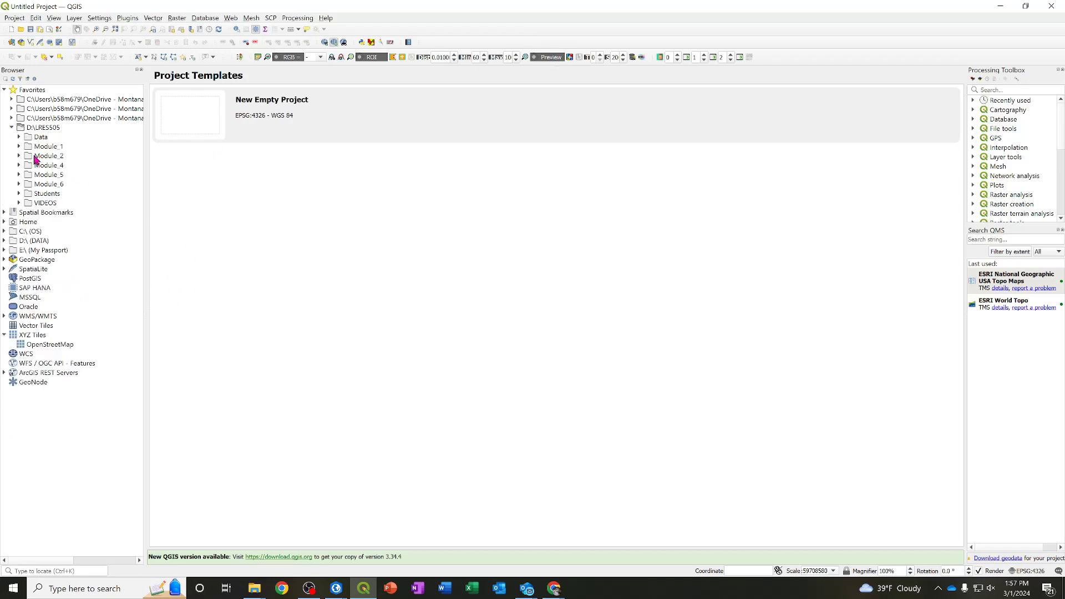
pyautogui.click(20, 166)
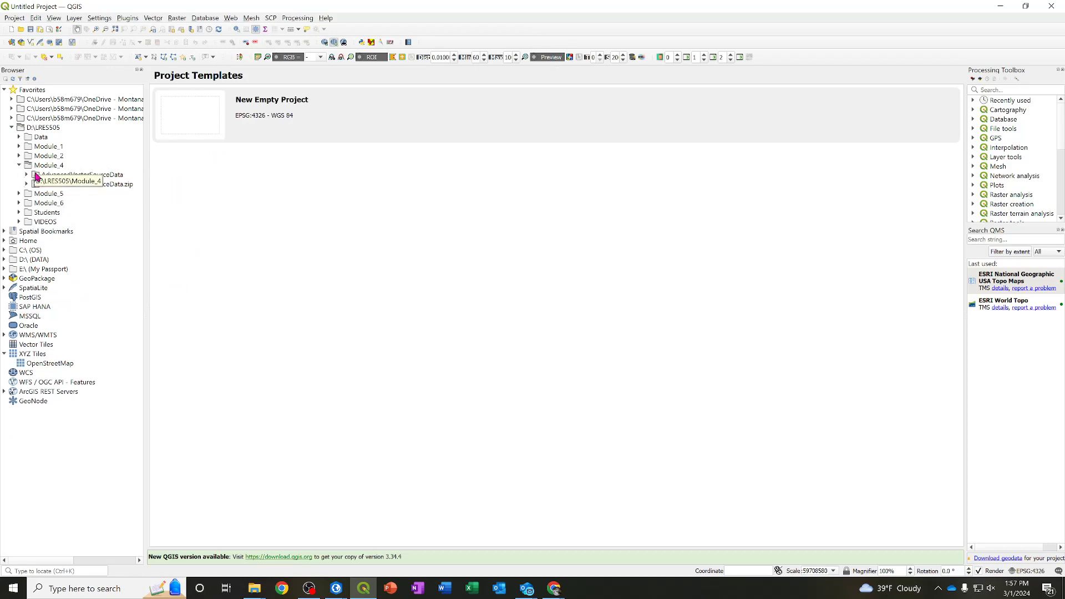
pyautogui.doubleClick(36, 177)
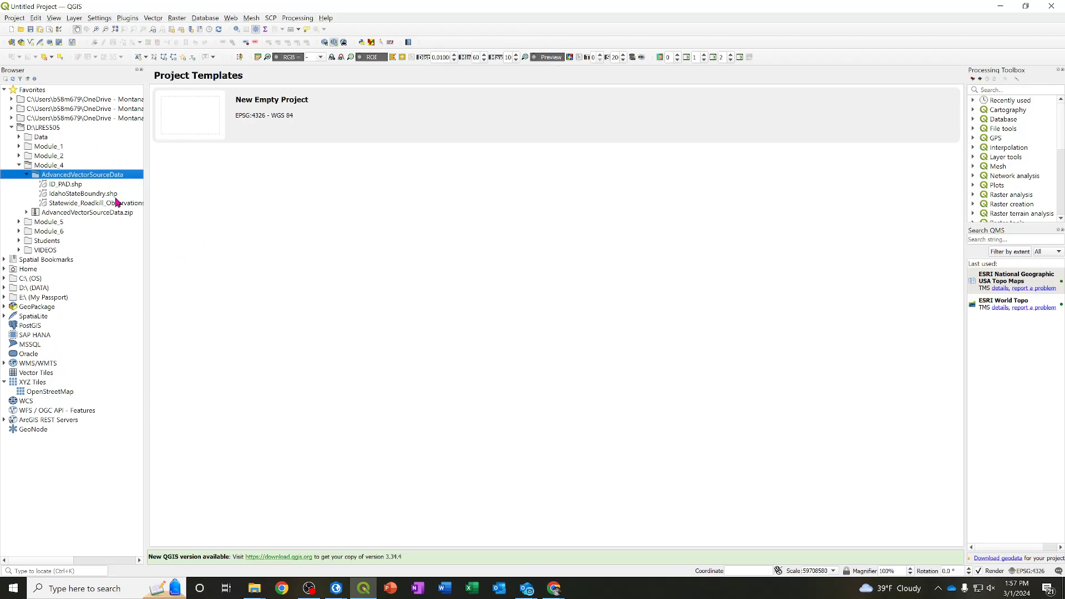
pyautogui.rightClick(76, 196)
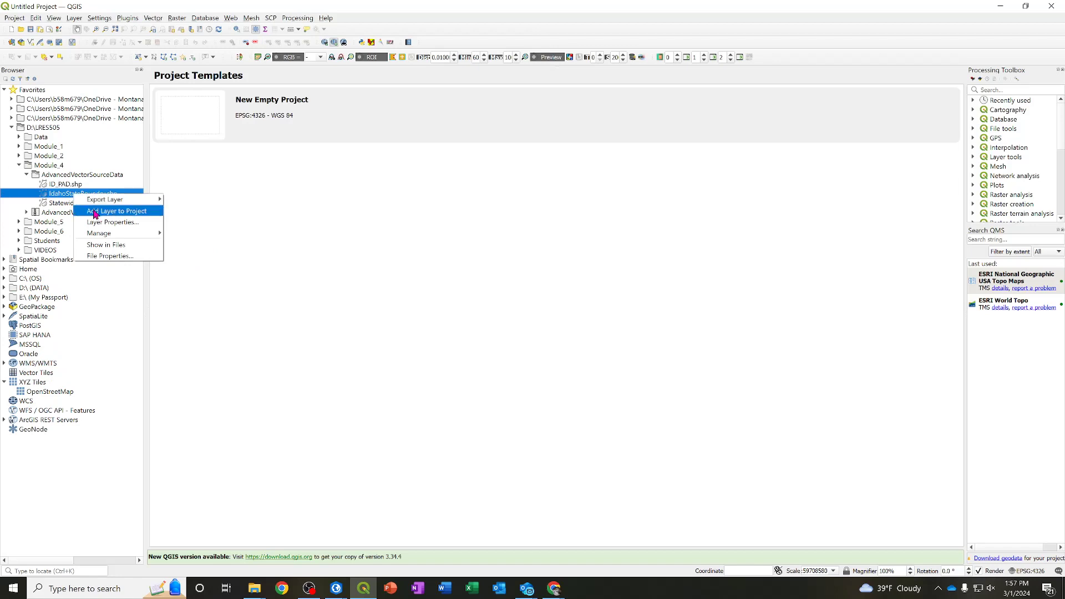
pyautogui.click(97, 212)
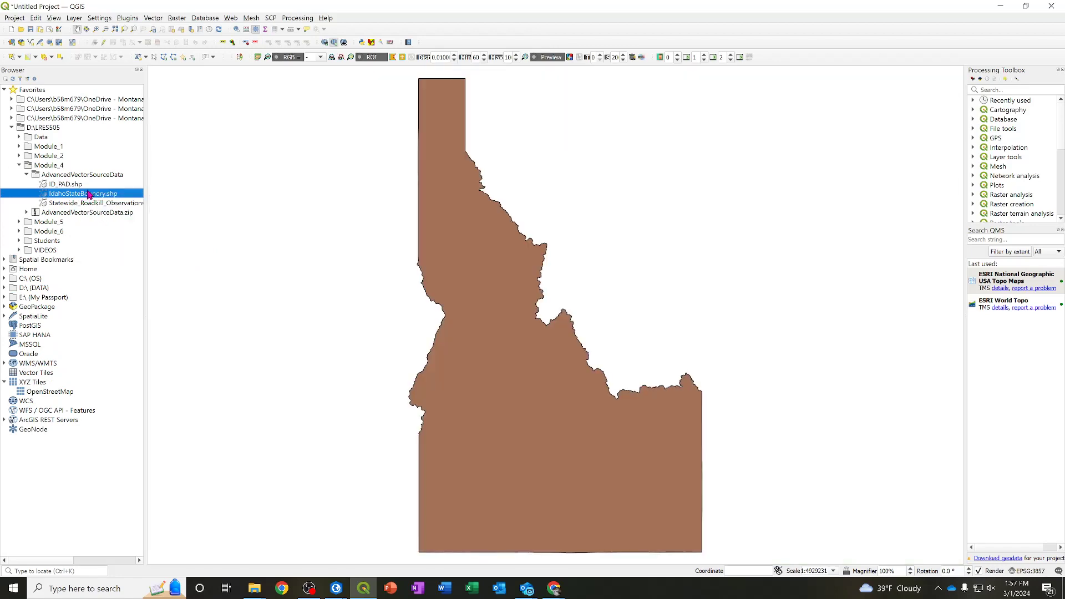
# Check the file properties of IdahoStateBoundry.shp and close them without changes
pyautogui.rightClick(57, 195)
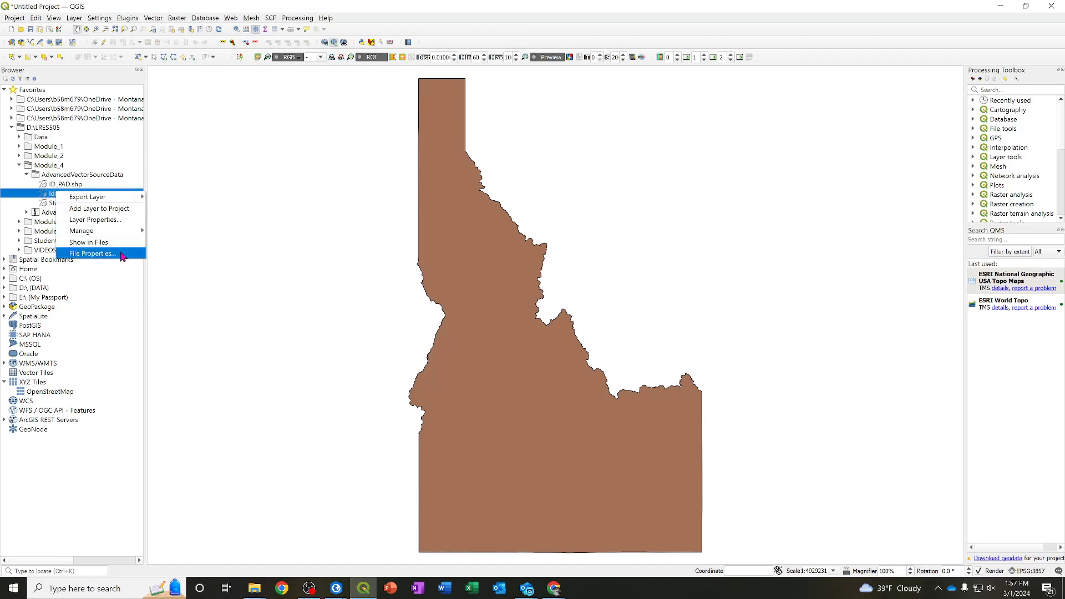
pyautogui.click(91, 254)
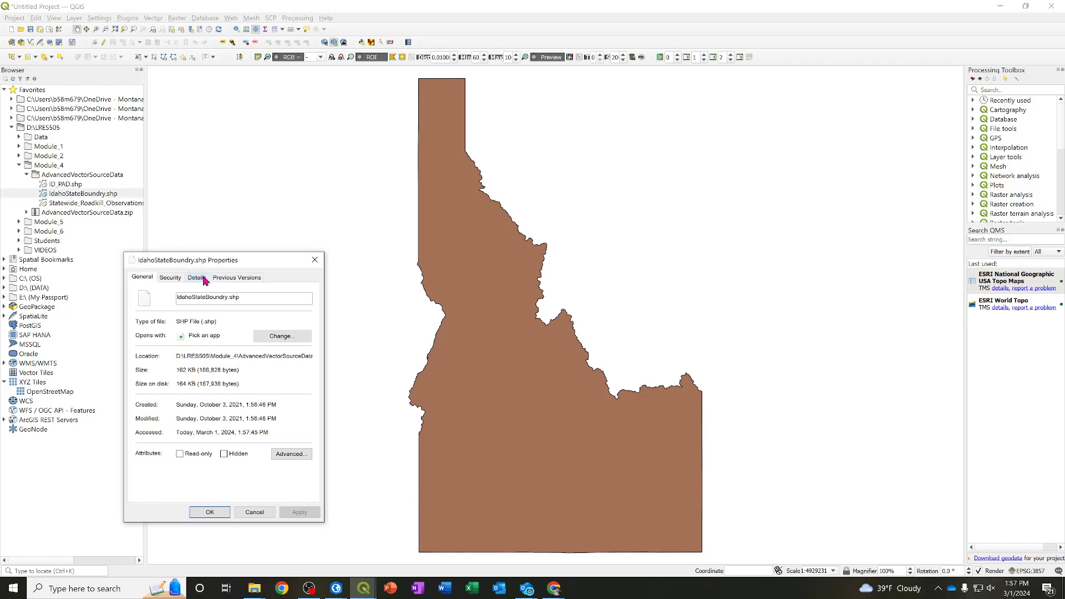
pyautogui.click(254, 512)
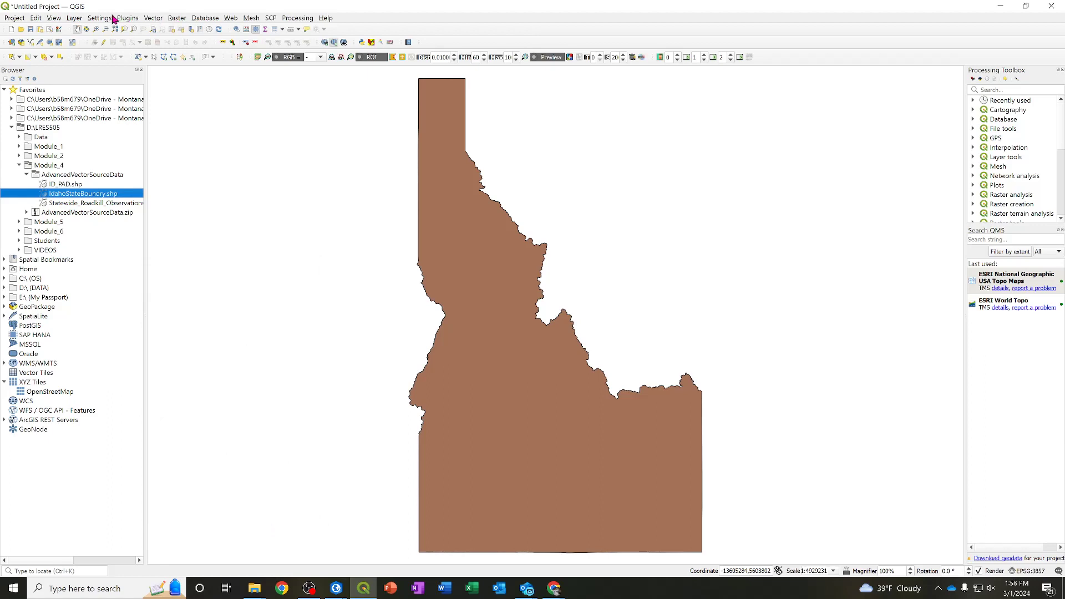
# Display the Layers panel alongside the Browser
pyautogui.click(54, 18)
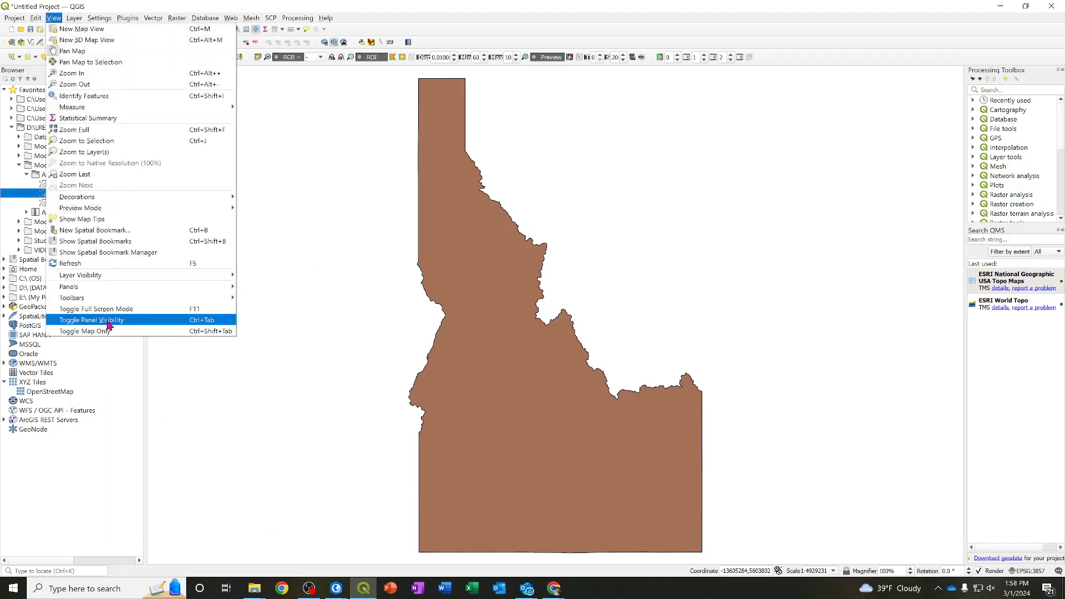
pyautogui.moveTo(103, 288)
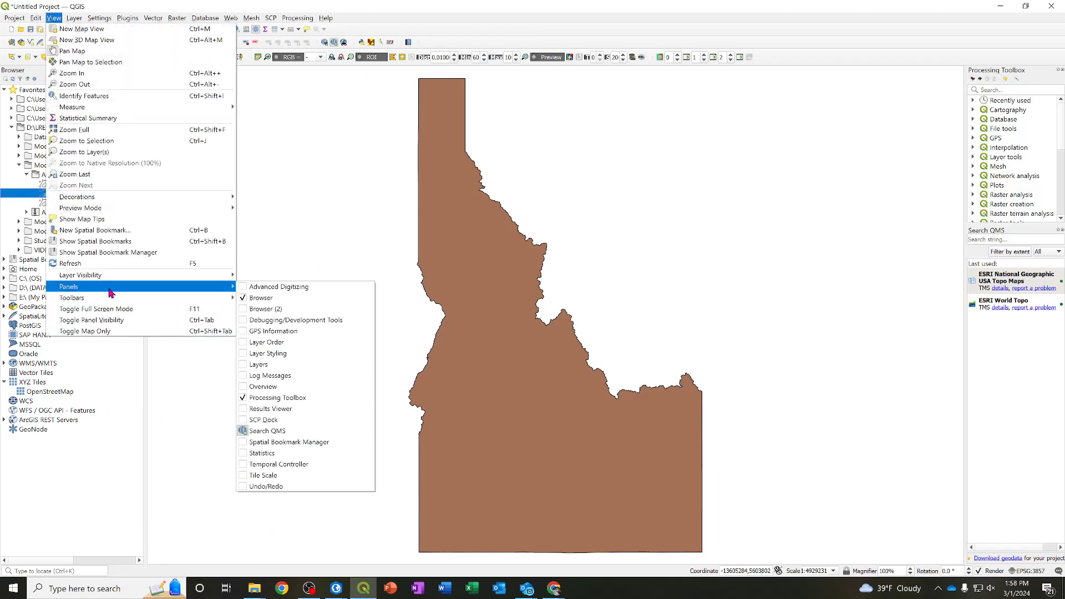
pyautogui.click(247, 365)
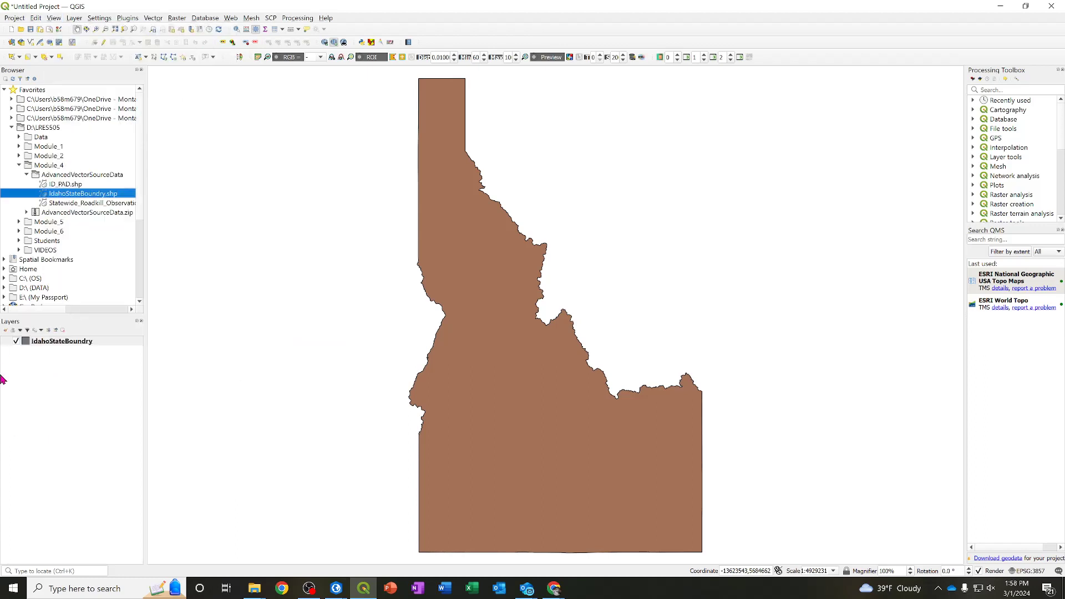
# Examine the coordinate reference system in the IdahoStateBoundry layer's information, leaving its properties unchanged
pyautogui.rightClick(85, 341)
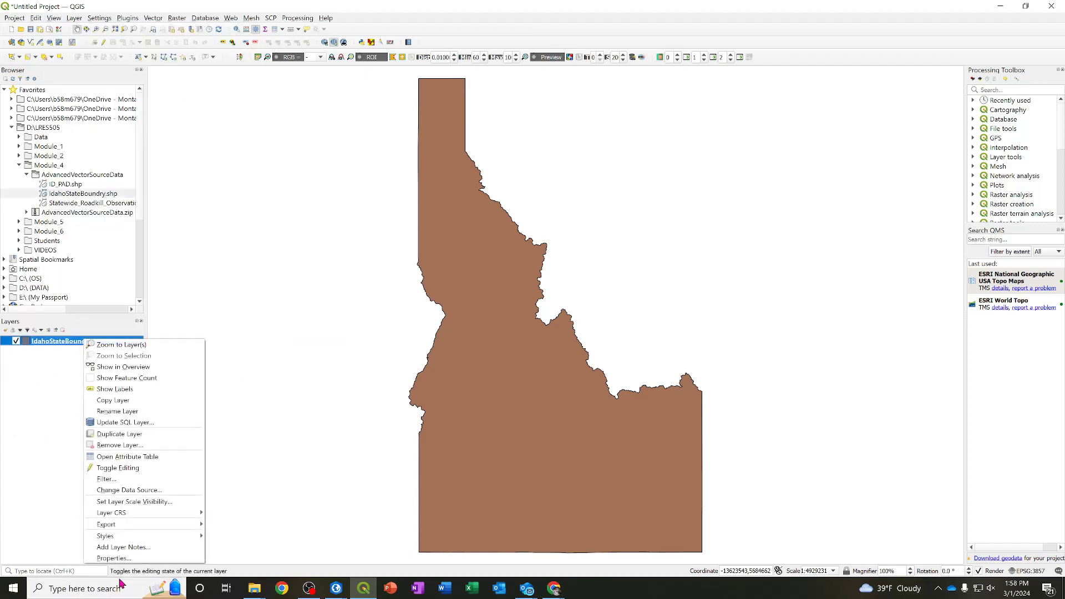
pyautogui.click(127, 560)
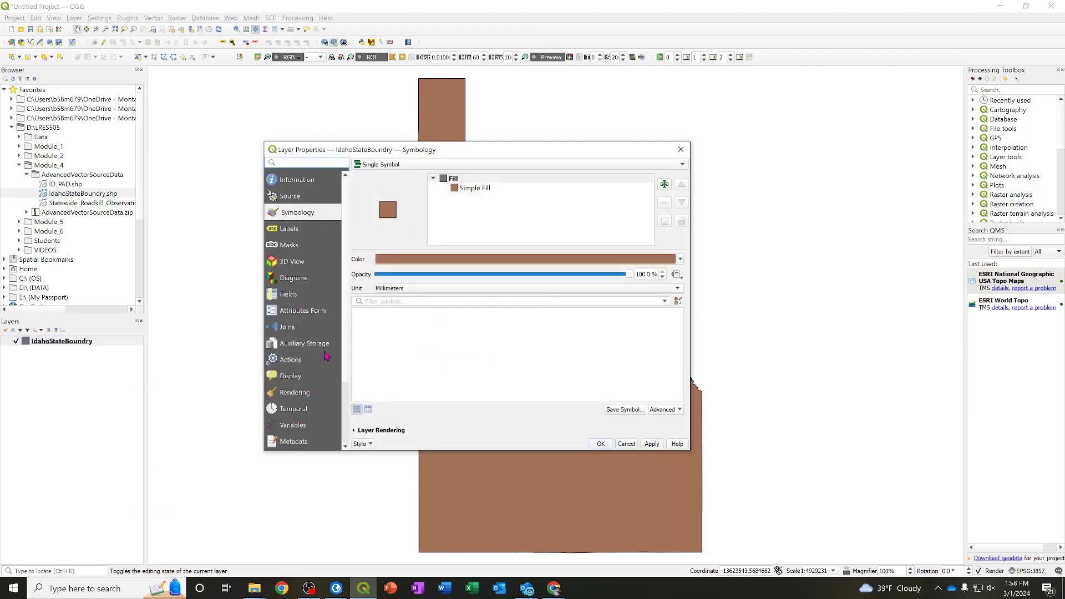
pyautogui.click(303, 180)
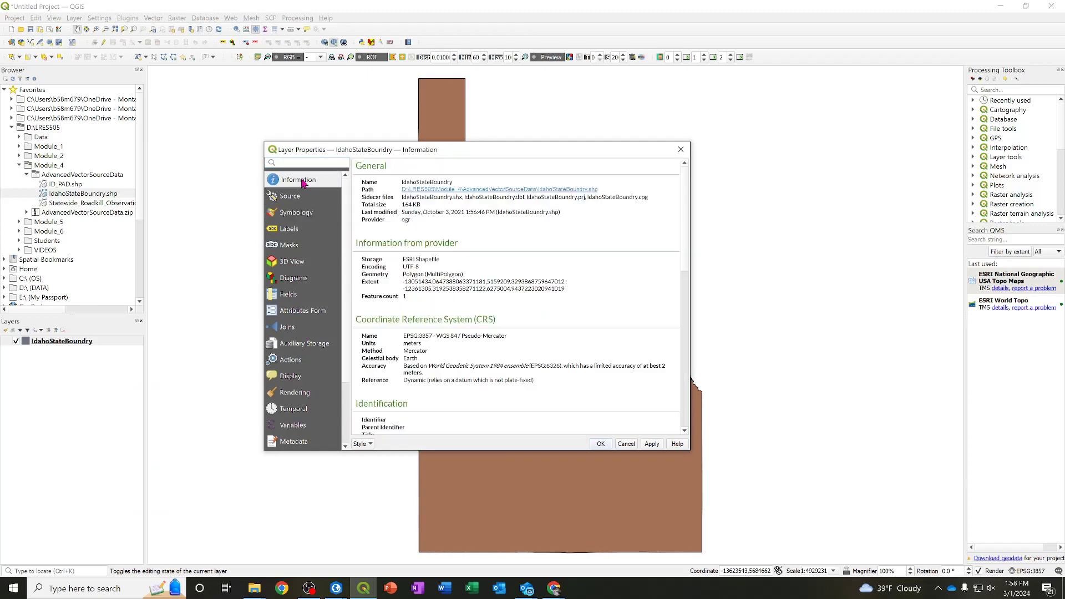
pyautogui.scroll(-1, 498, 362)
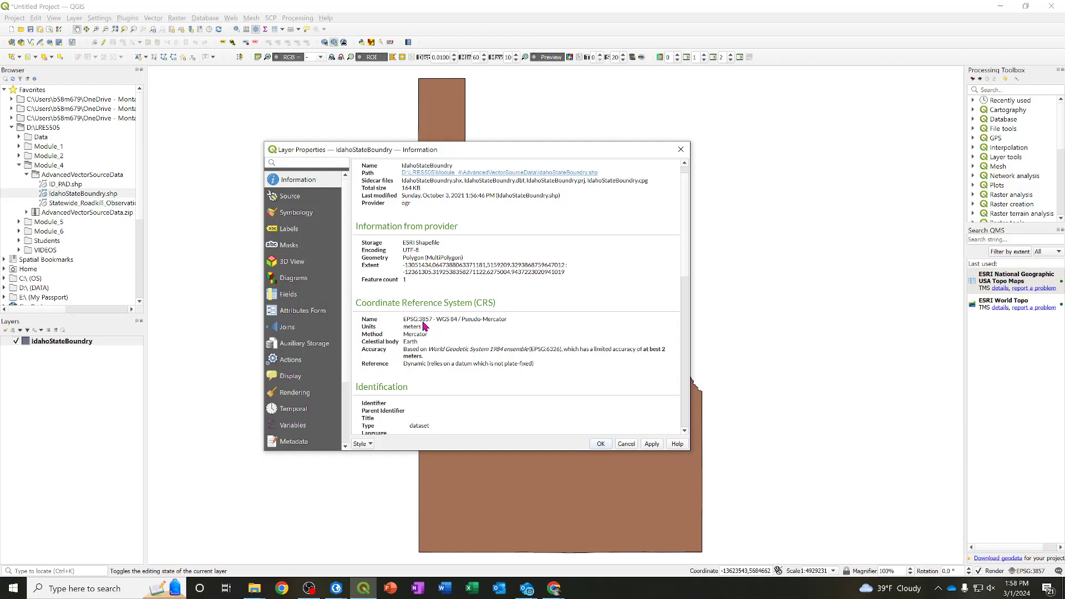
pyautogui.click(627, 445)
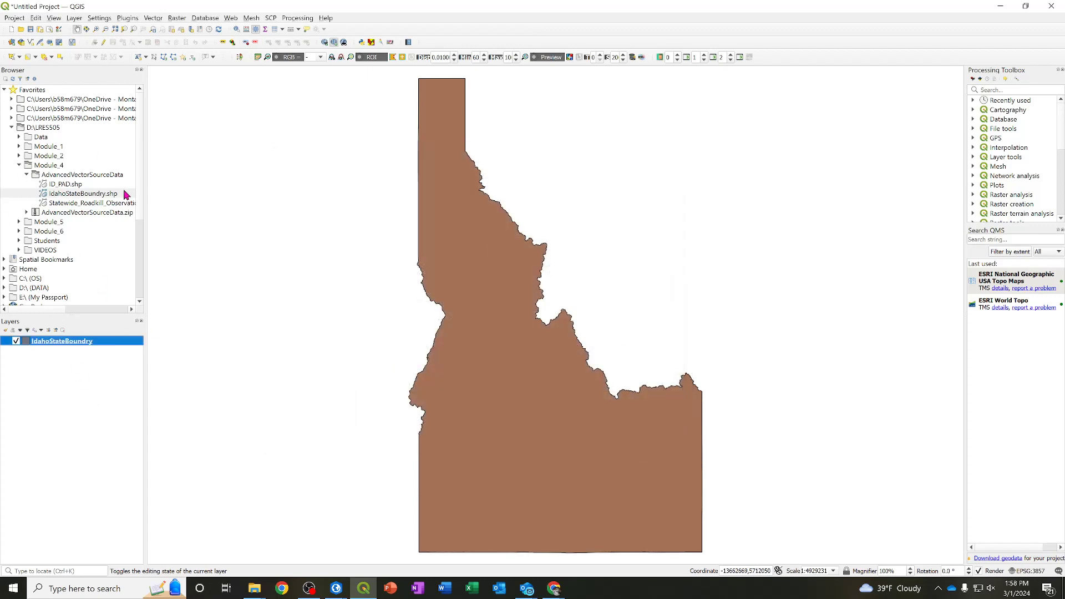
# Add ID_PAD.shp to the project from the AdvancedVectorSourceData folder in D:\LRES505\Module_4
pyautogui.scroll(-3, 114, 244)
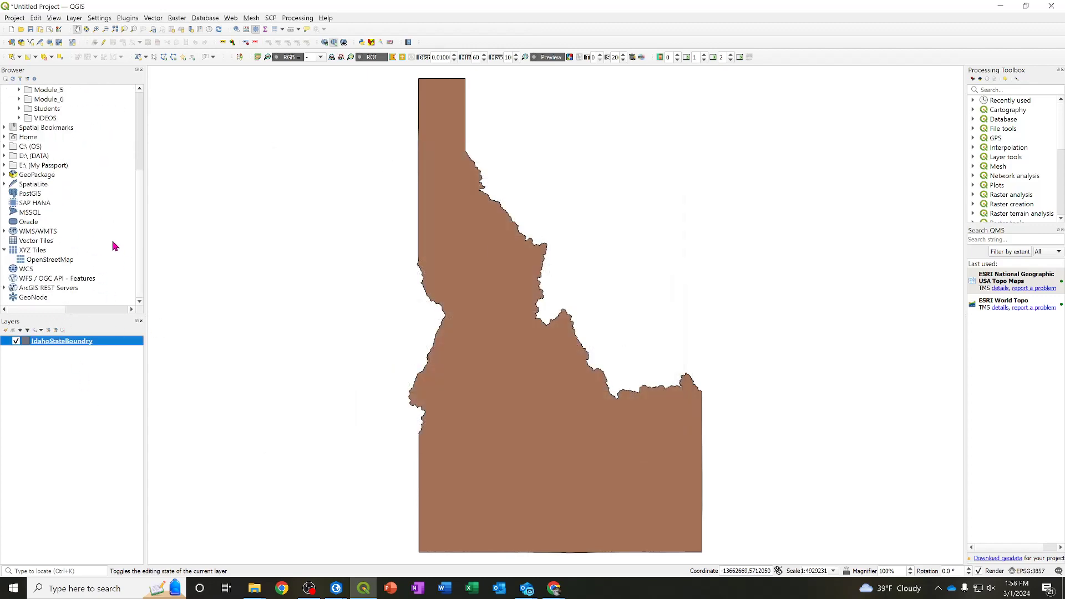
pyautogui.scroll(3, 116, 255)
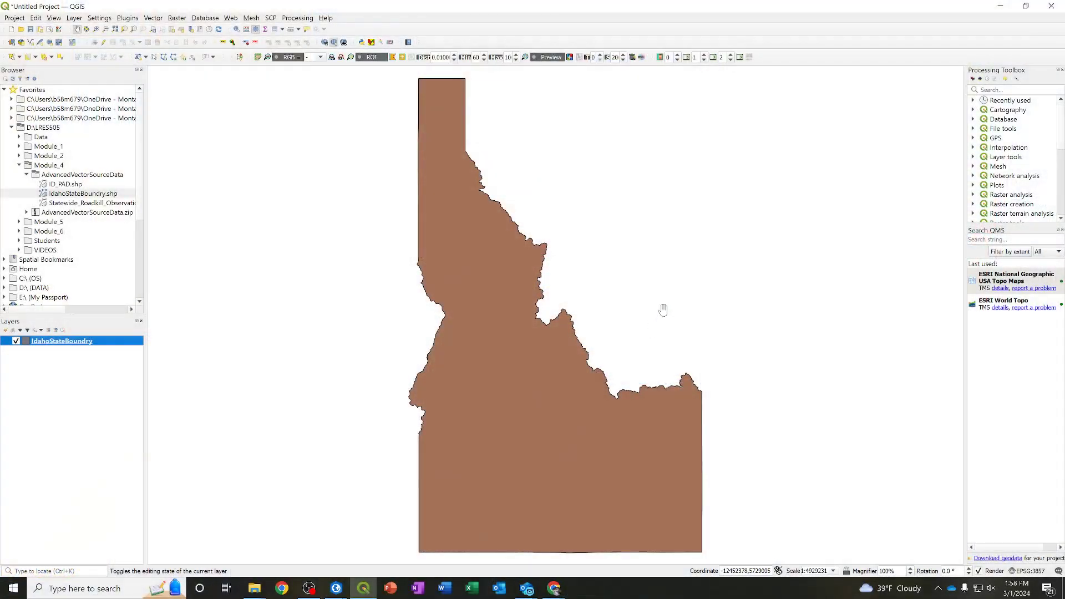
pyautogui.click(66, 185)
pyautogui.rightClick(56, 187)
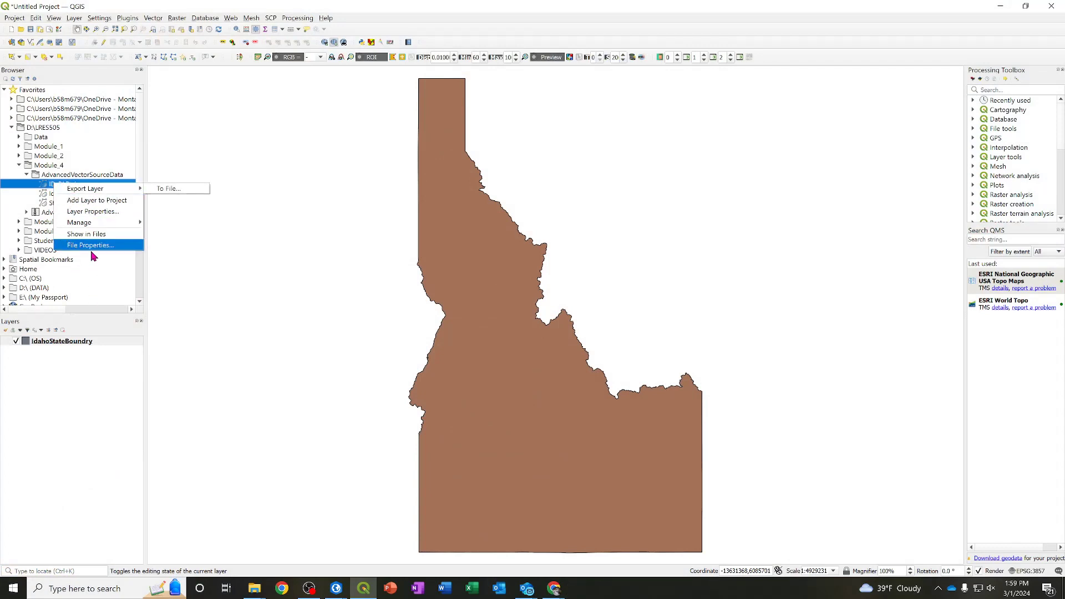
pyautogui.moveTo(91, 227)
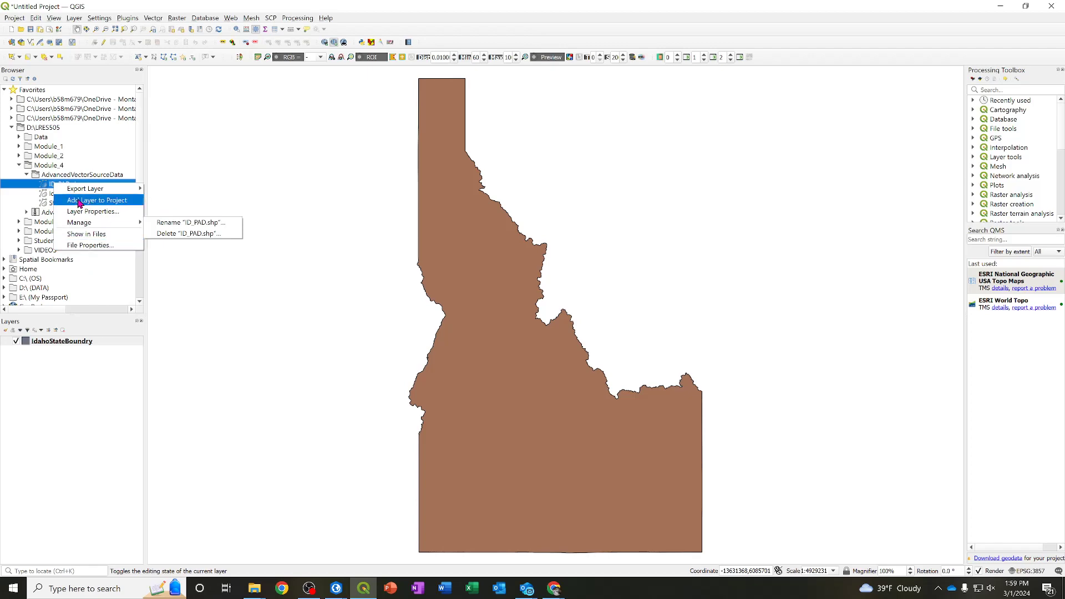
pyautogui.click(80, 201)
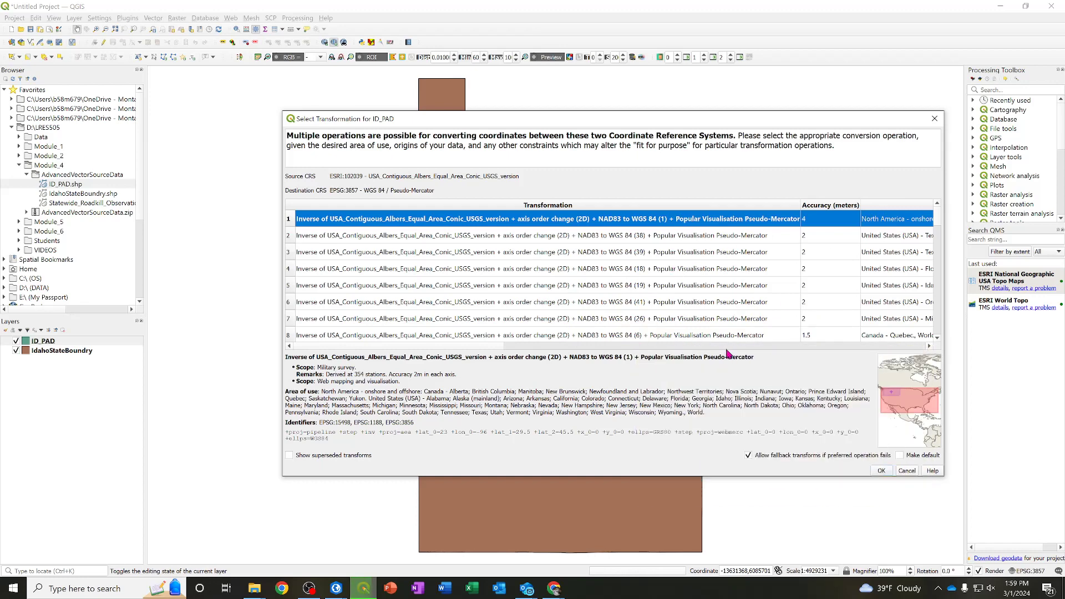
# Compare the accuracy and area of use of the coordinate transformations offered for ID_PAD
pyautogui.click(727, 346)
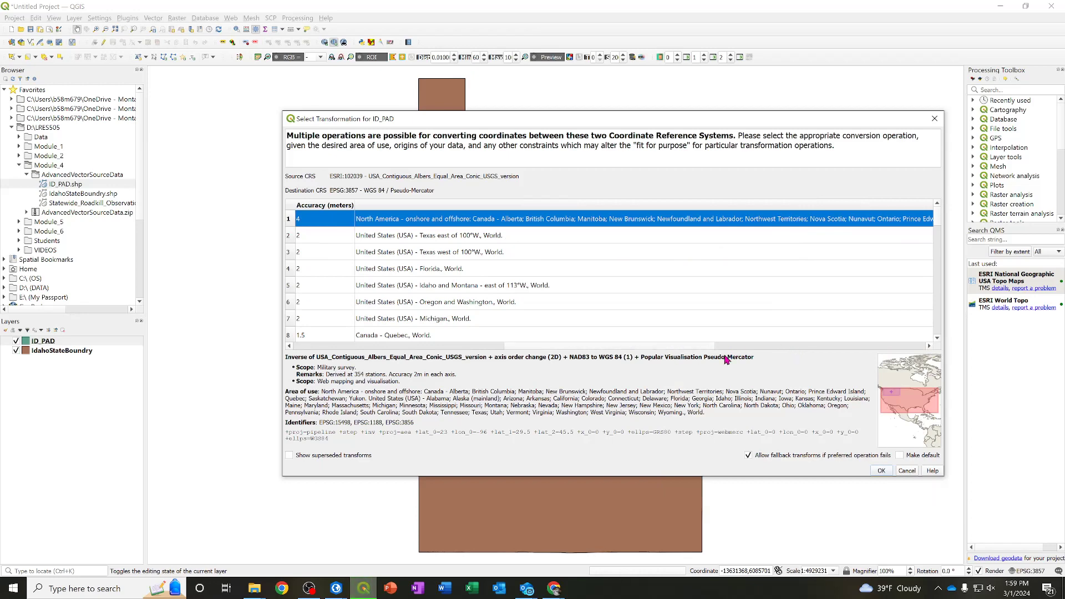
pyautogui.moveTo(645, 347); pyautogui.dragTo(480, 340)
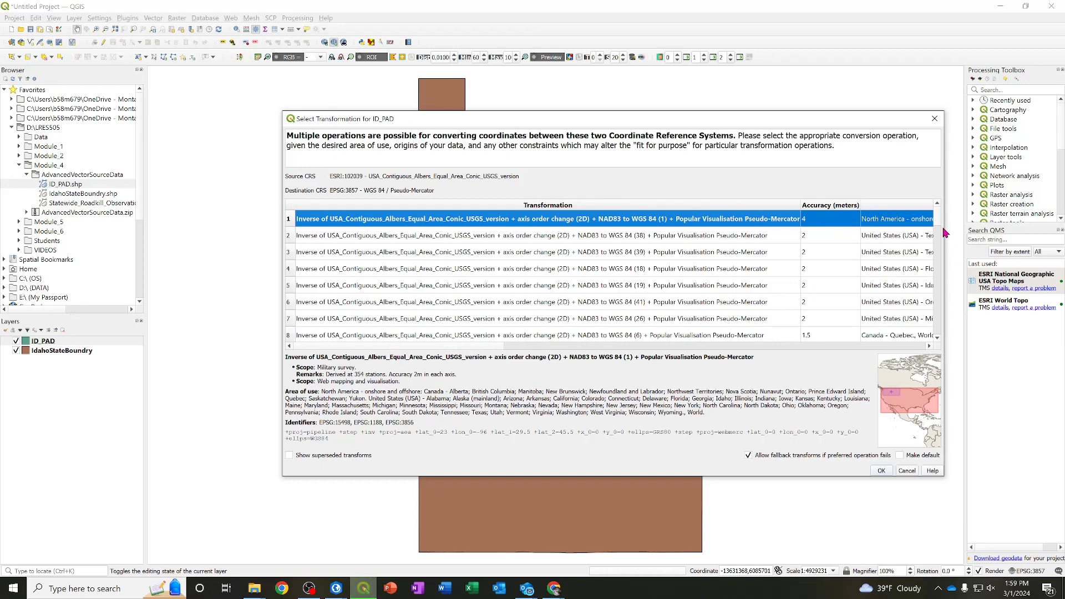
pyautogui.moveTo(938, 215)
pyautogui.mouseDown()
pyautogui.moveTo(935, 245)
pyautogui.moveTo(935, 223)
pyautogui.mouseUp()
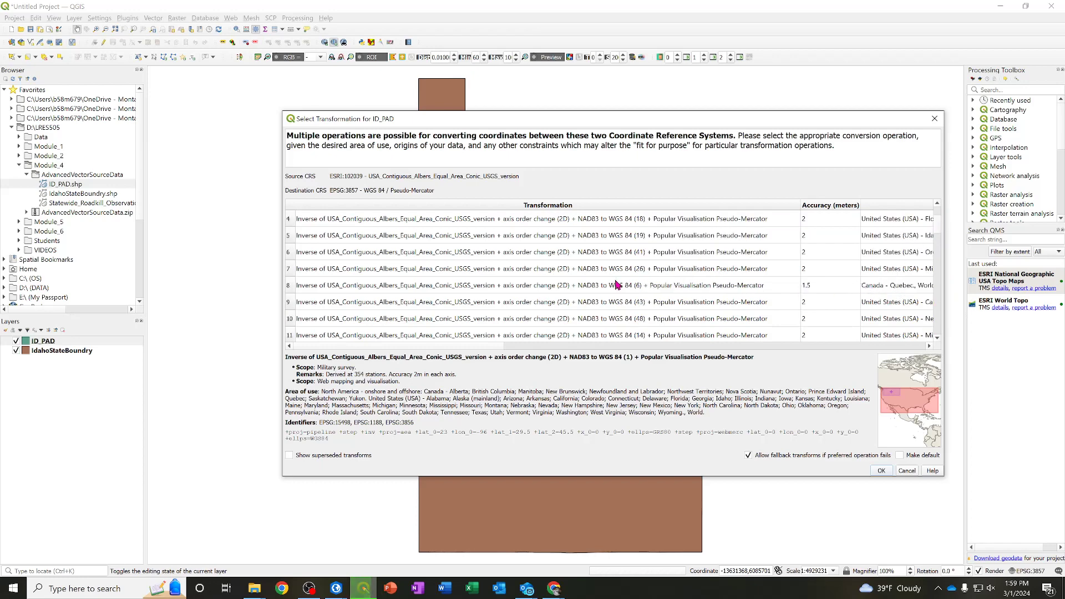
pyautogui.click(830, 288)
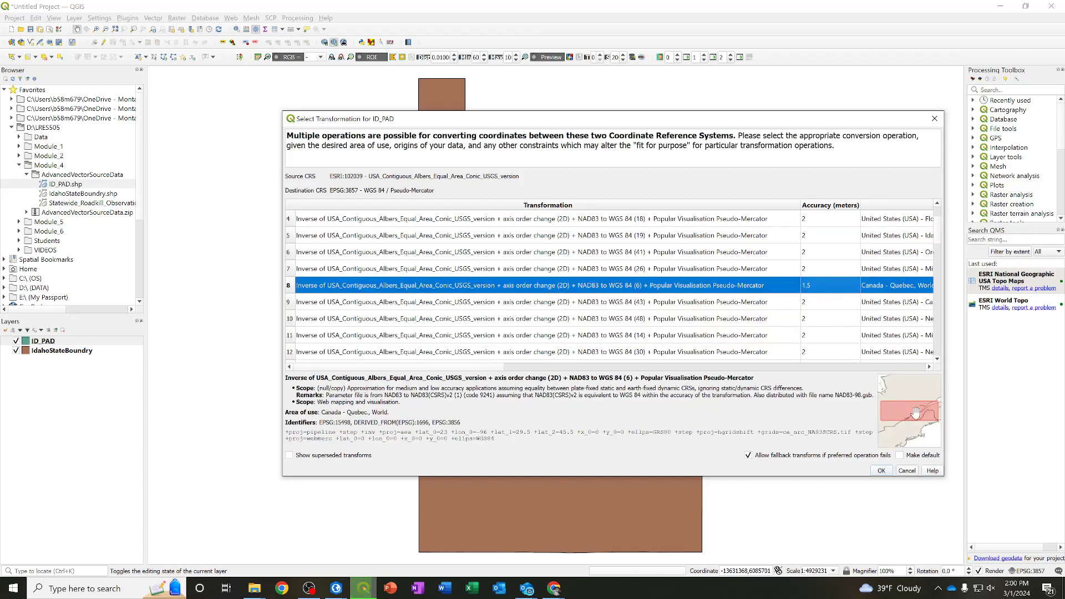
pyautogui.click(819, 270)
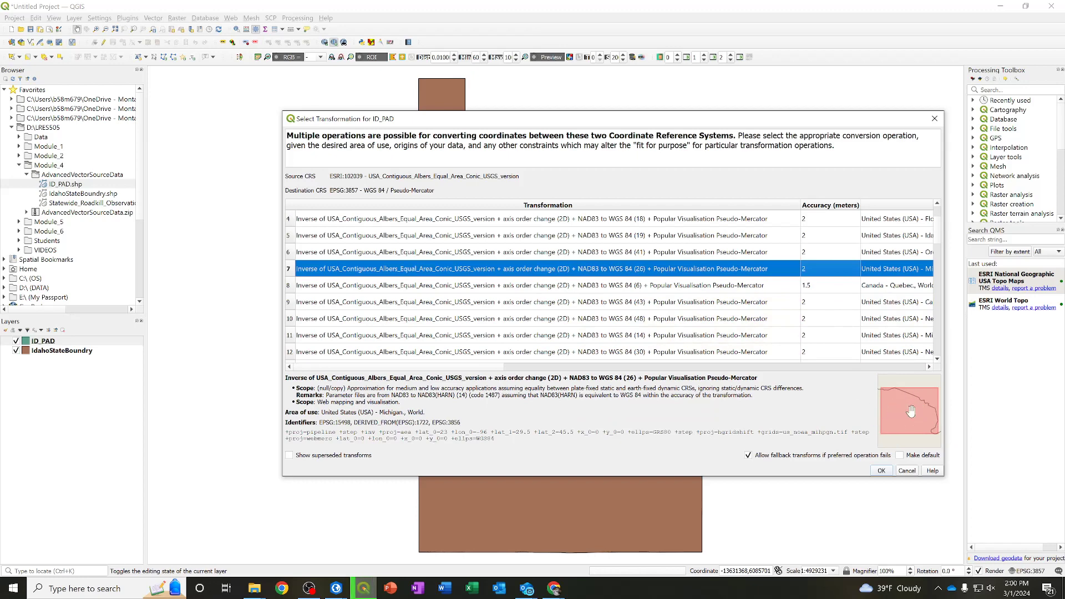
pyautogui.click(873, 252)
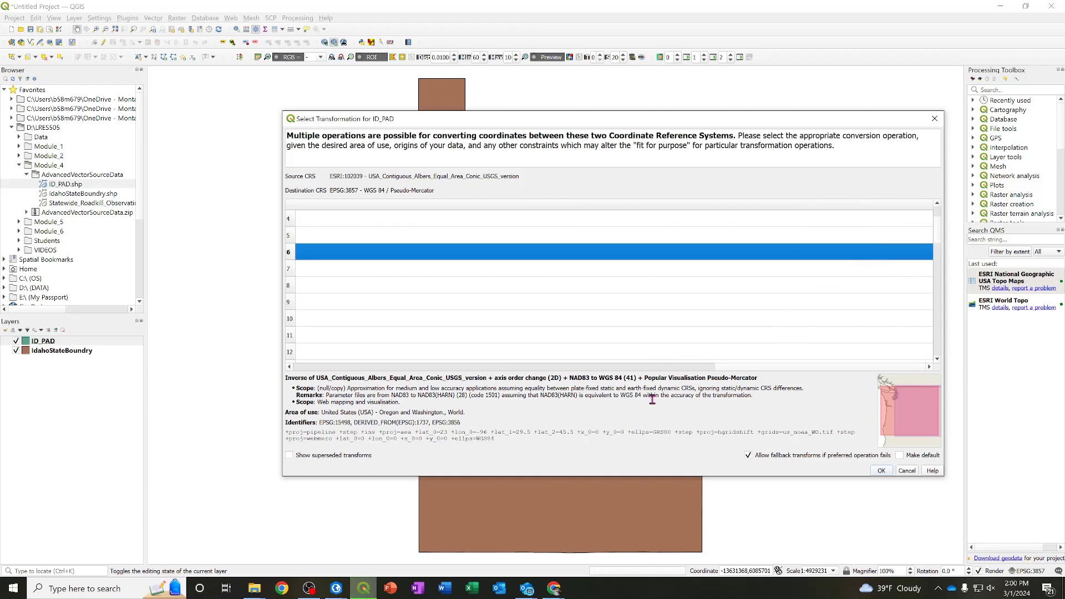
pyautogui.moveTo(745, 371); pyautogui.dragTo(331, 370)
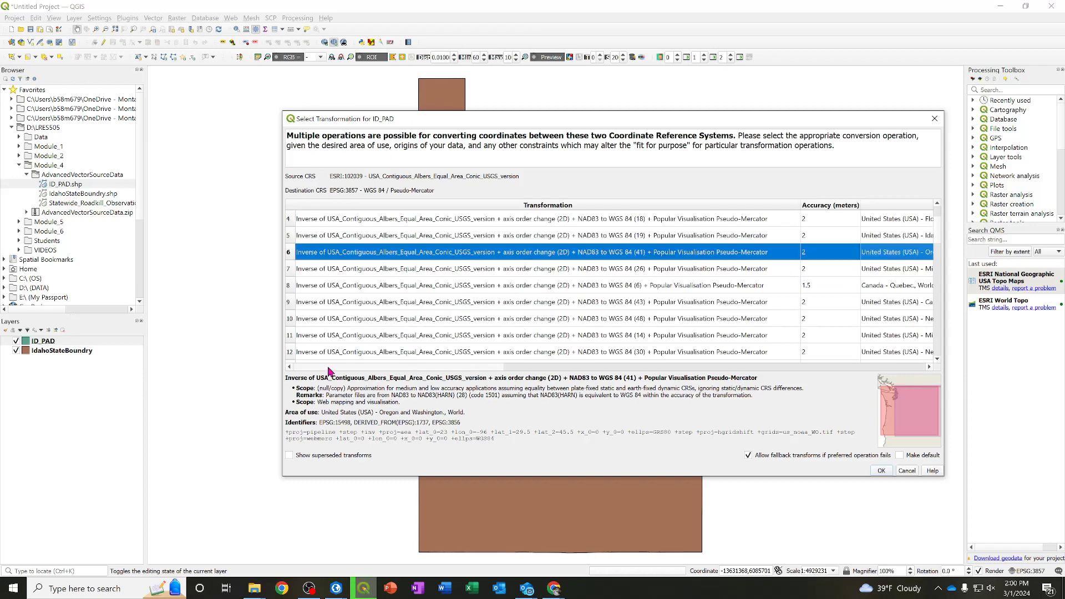
pyautogui.click(392, 237)
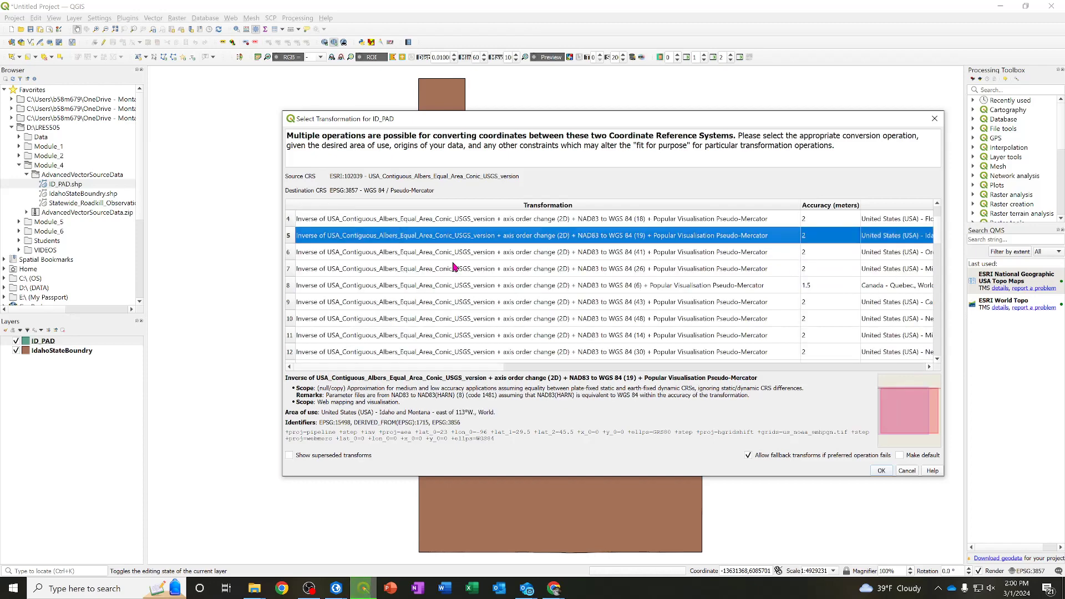
pyautogui.scroll(1, 449, 264)
pyautogui.click(422, 255)
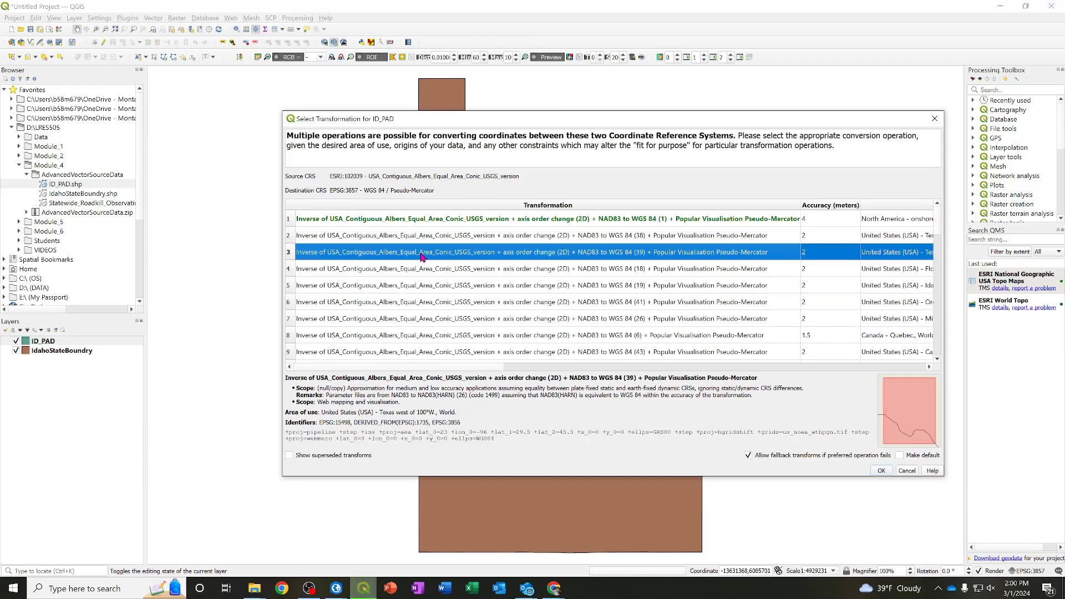
pyautogui.click(418, 239)
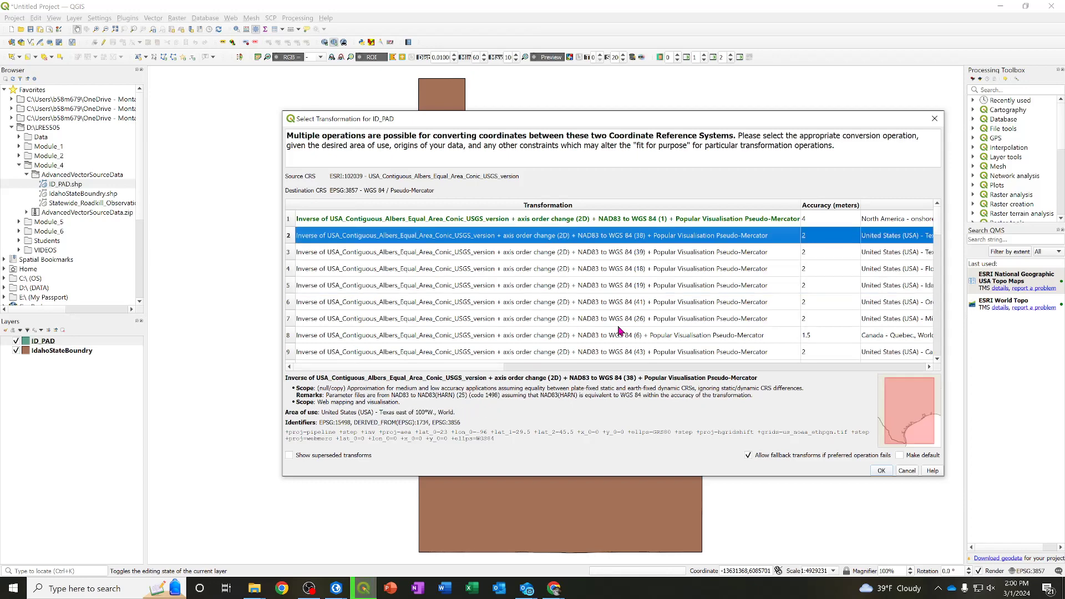
# Apply the NAD83 to WGS 84 (1) transformation covering all of North America to ID_PAD
pyautogui.click(399, 222)
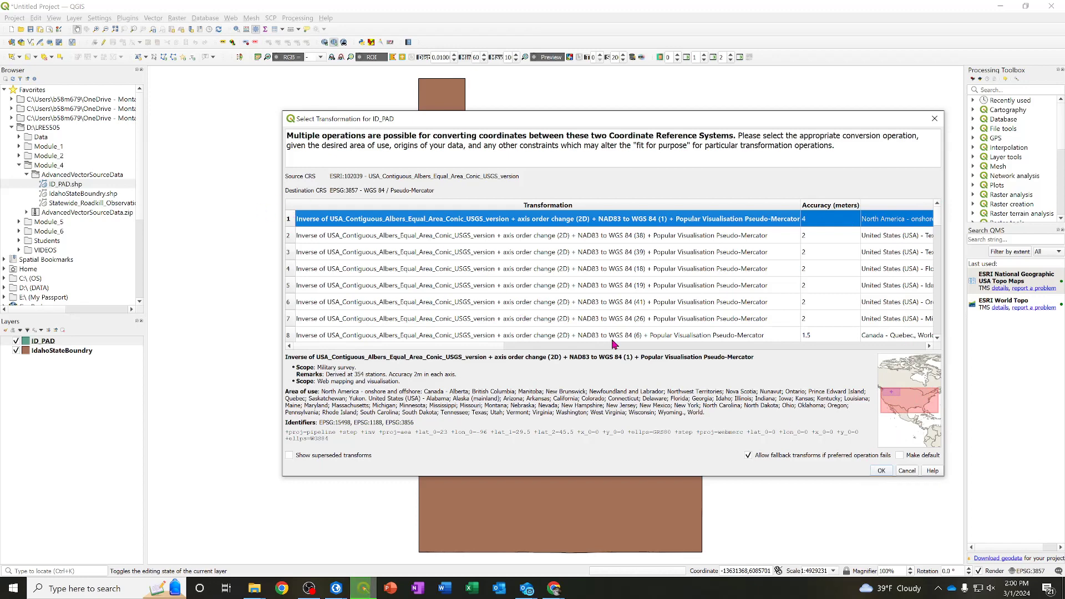
pyautogui.click(881, 470)
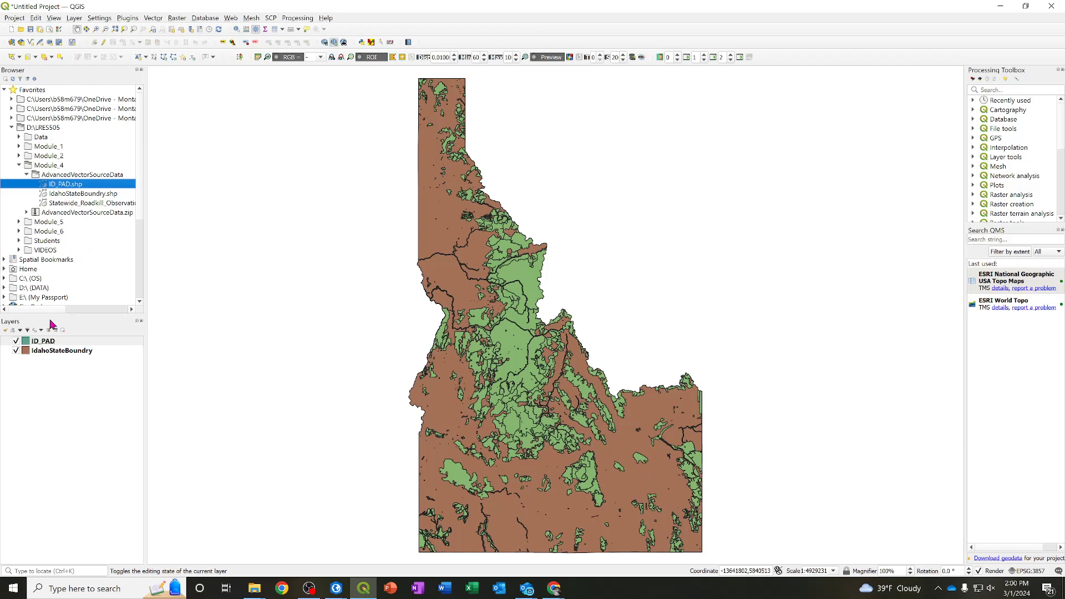
# Add Statewide_Roadkill_Observations.csv to the project straight from the AdvancedVectorSourceData folder
pyautogui.moveTo(44, 310); pyautogui.dragTo(59, 314)
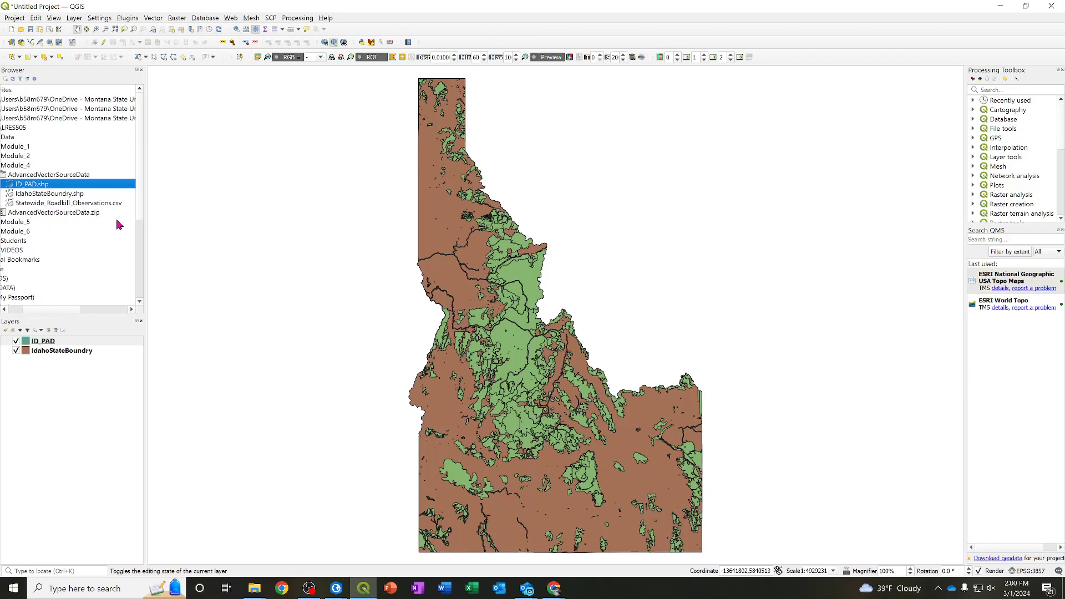
pyautogui.click(44, 205)
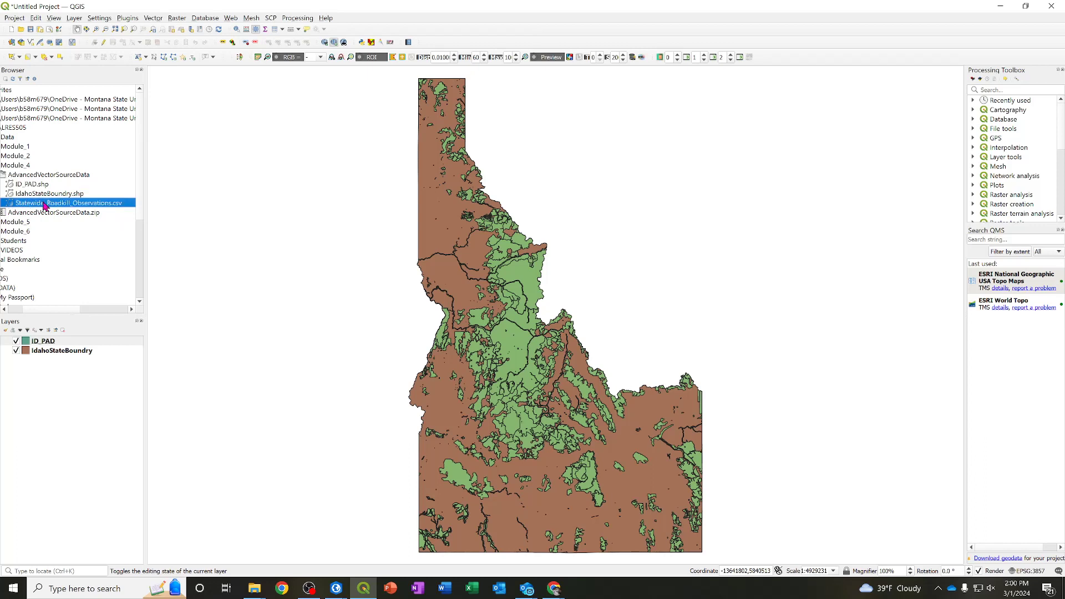
pyautogui.rightClick(45, 205)
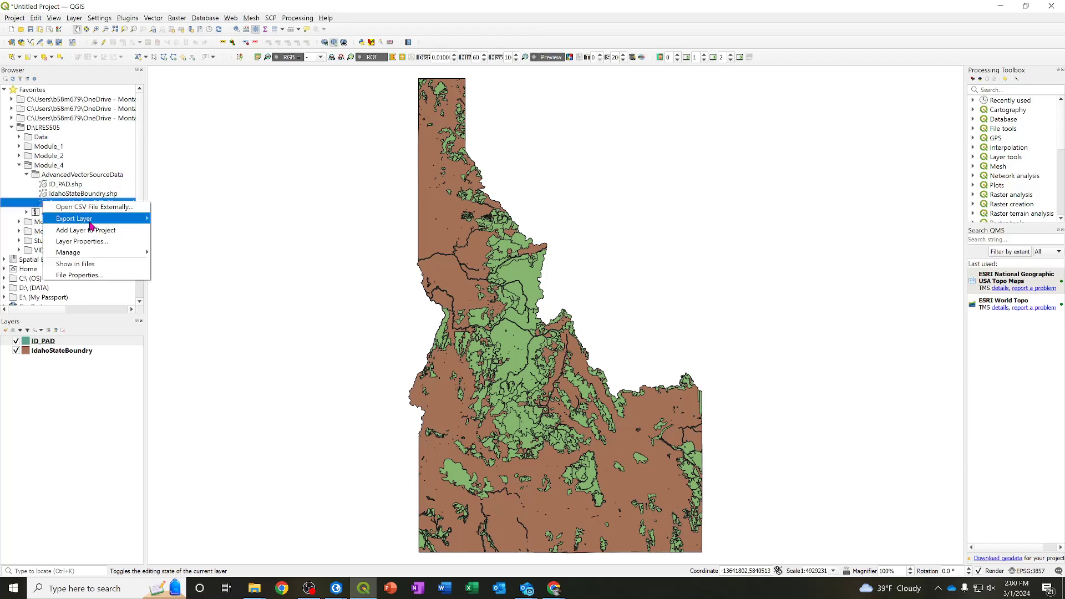
pyautogui.click(116, 231)
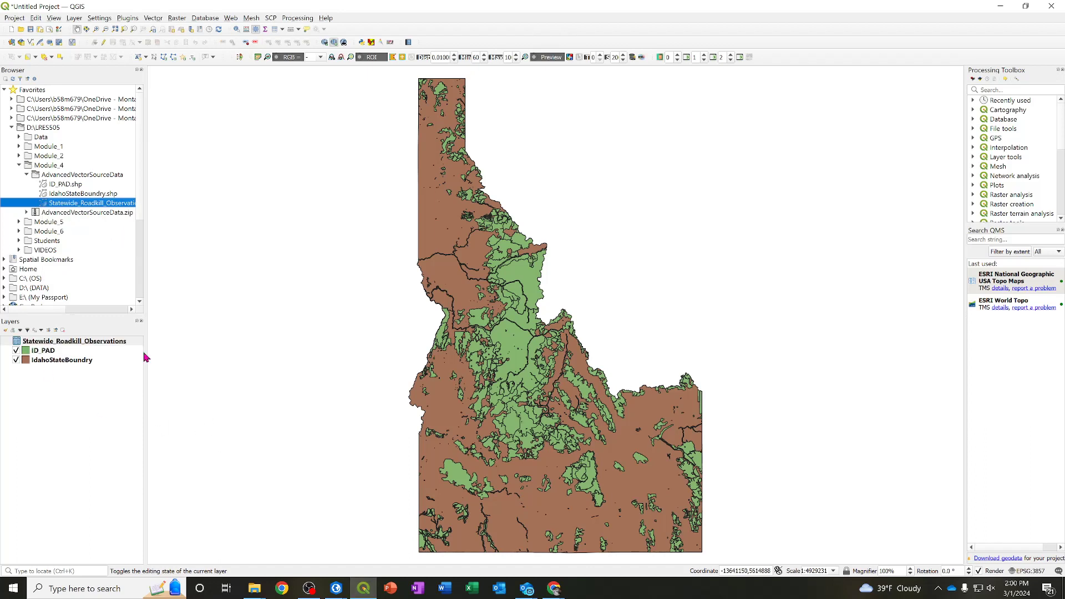
# Examine the fields and records in the Statewide_Roadkill_Observations attribute table and close it
pyautogui.rightClick(48, 343)
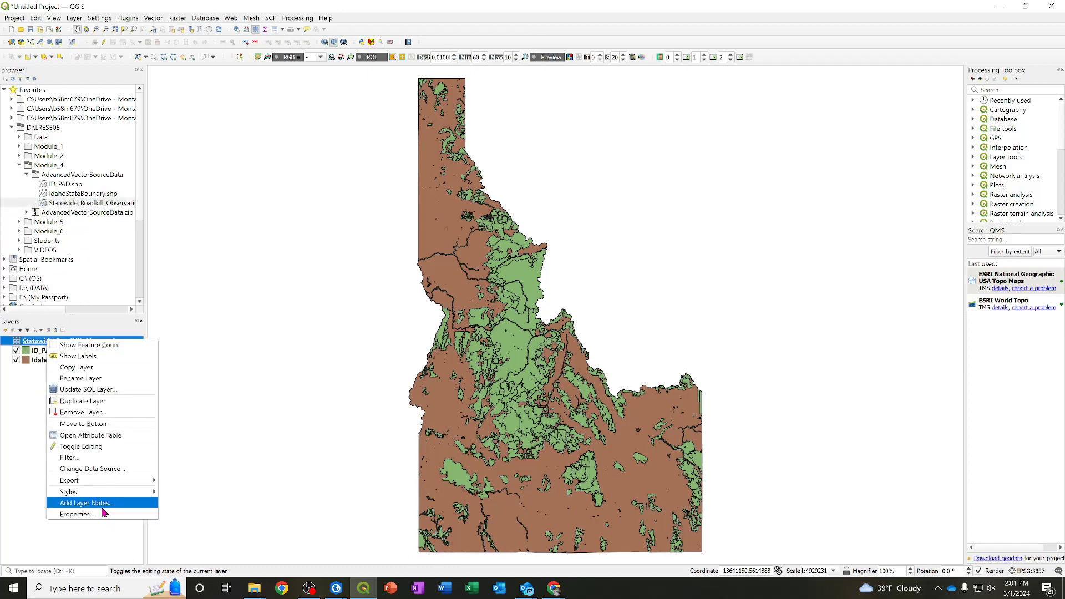
pyautogui.click(101, 448)
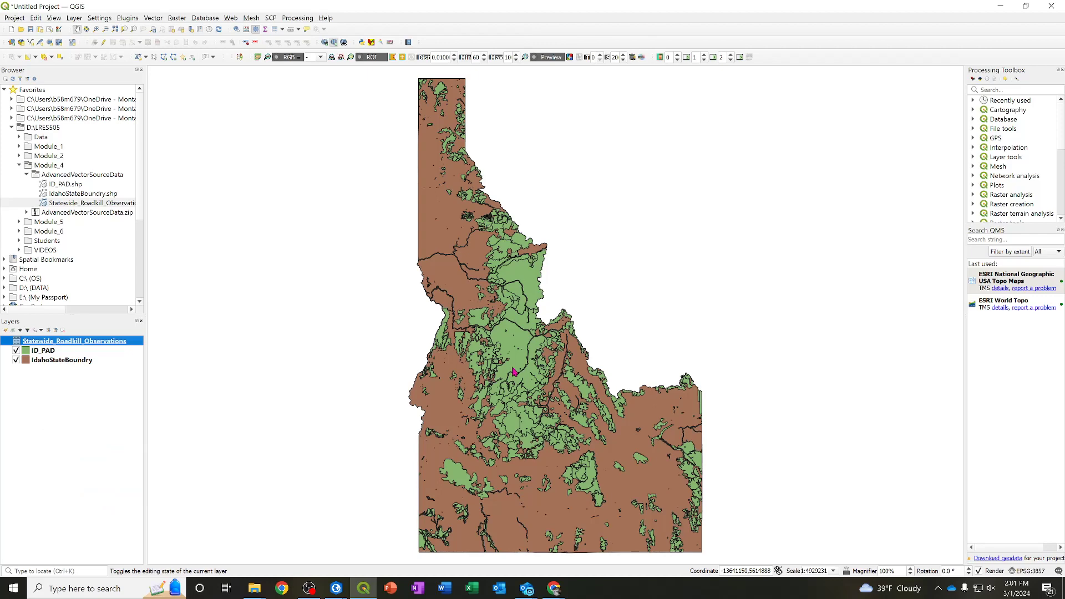
pyautogui.press('F6')
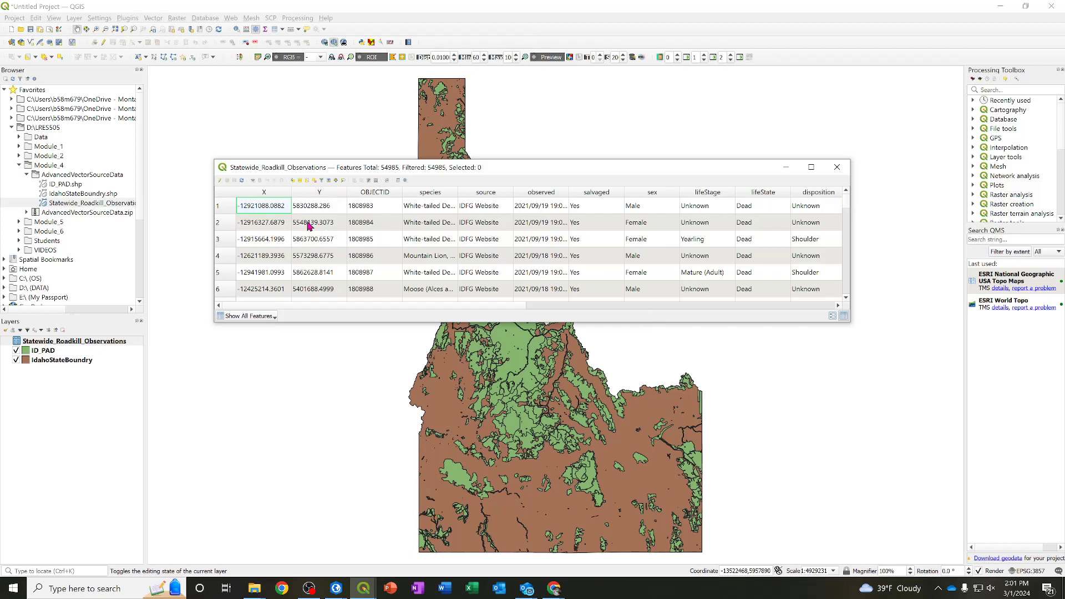
pyautogui.moveTo(460, 307); pyautogui.dragTo(422, 314)
pyautogui.click(846, 171)
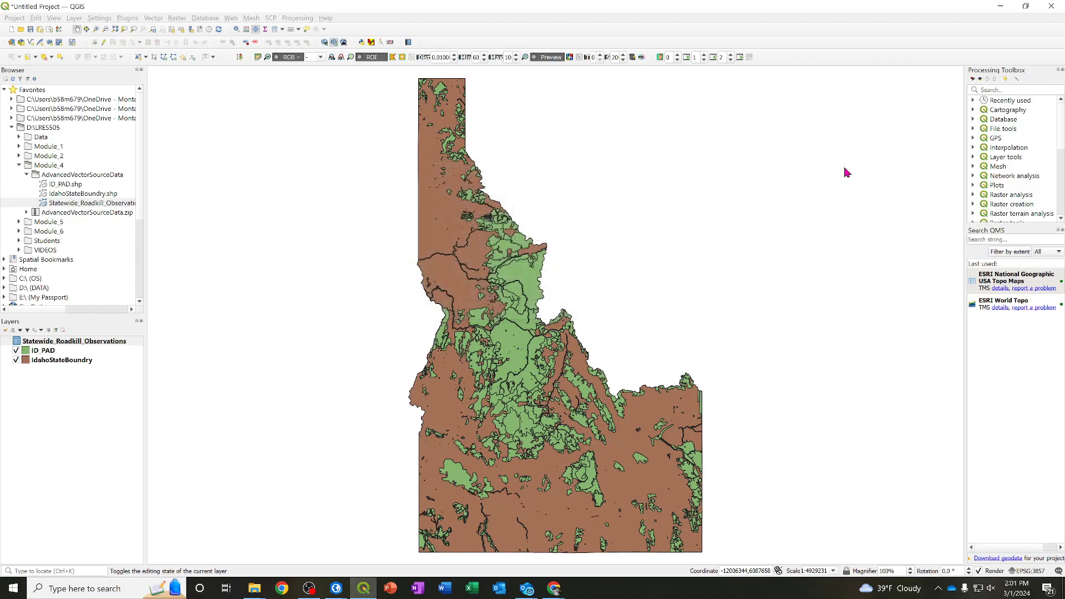
# Remove the Statewide_Roadkill_Observations table from the project
pyautogui.rightClick(47, 340)
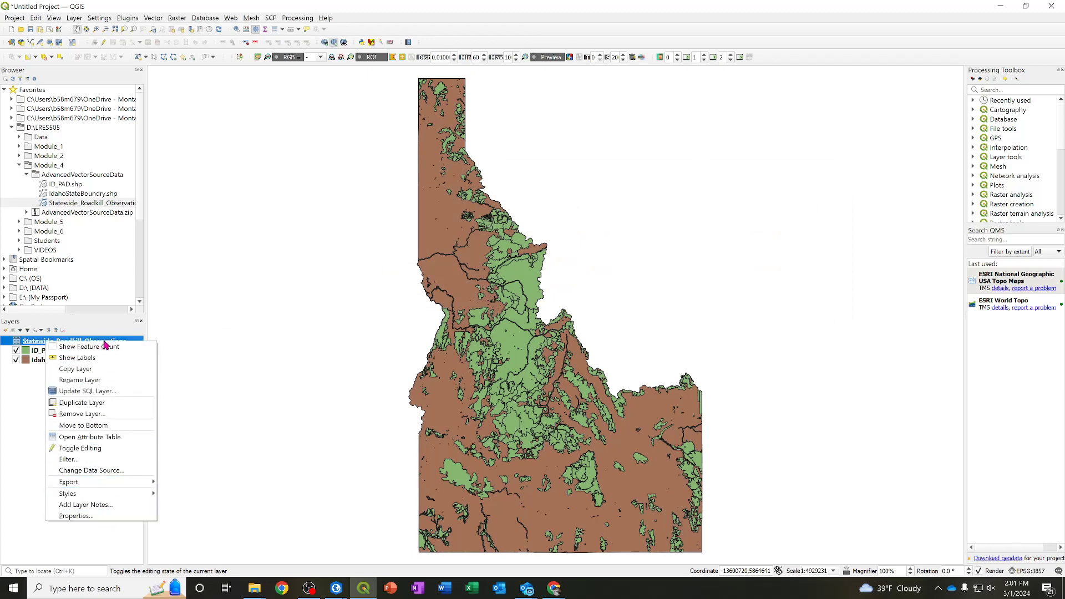
pyautogui.click(106, 414)
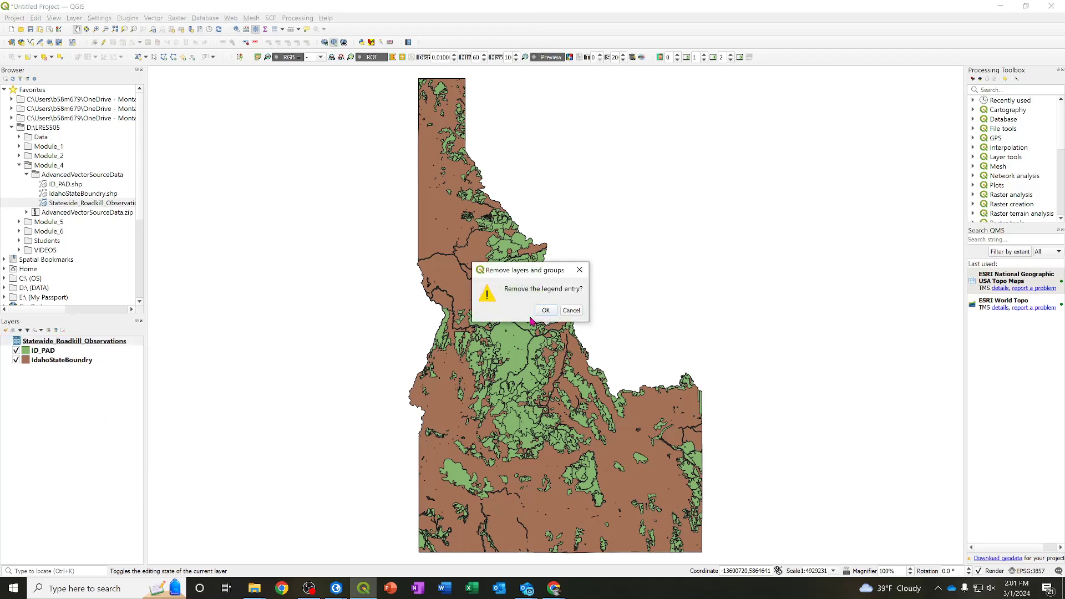
pyautogui.click(546, 311)
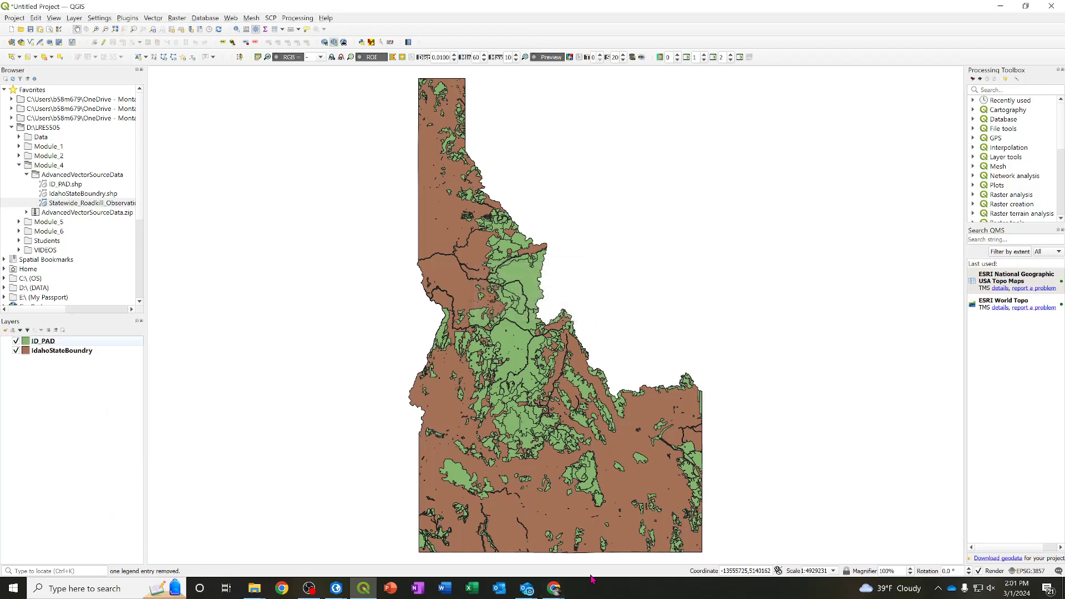
# Switch to File Explorer and show the contents of the AdvancedVectorSourceData folder inside Module_4
pyautogui.moveTo(256, 589)
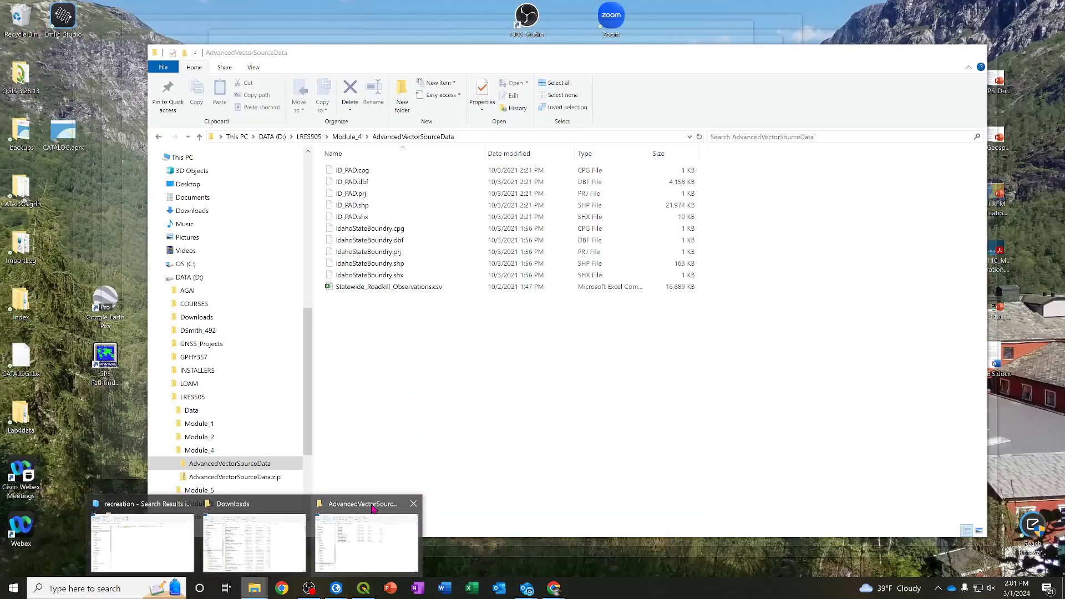
pyautogui.click(329, 519)
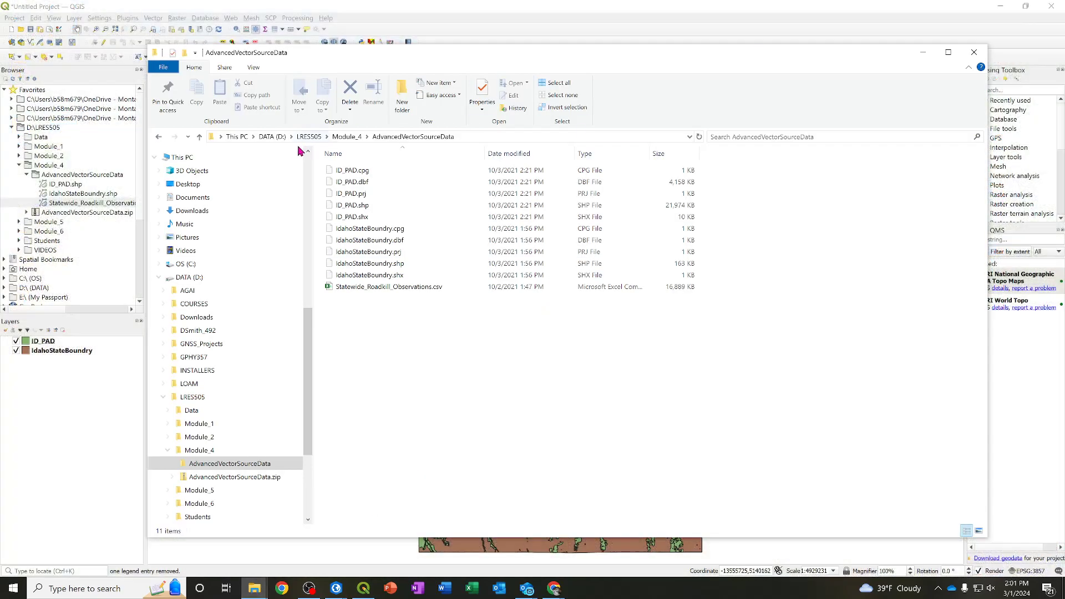
pyautogui.click(347, 136)
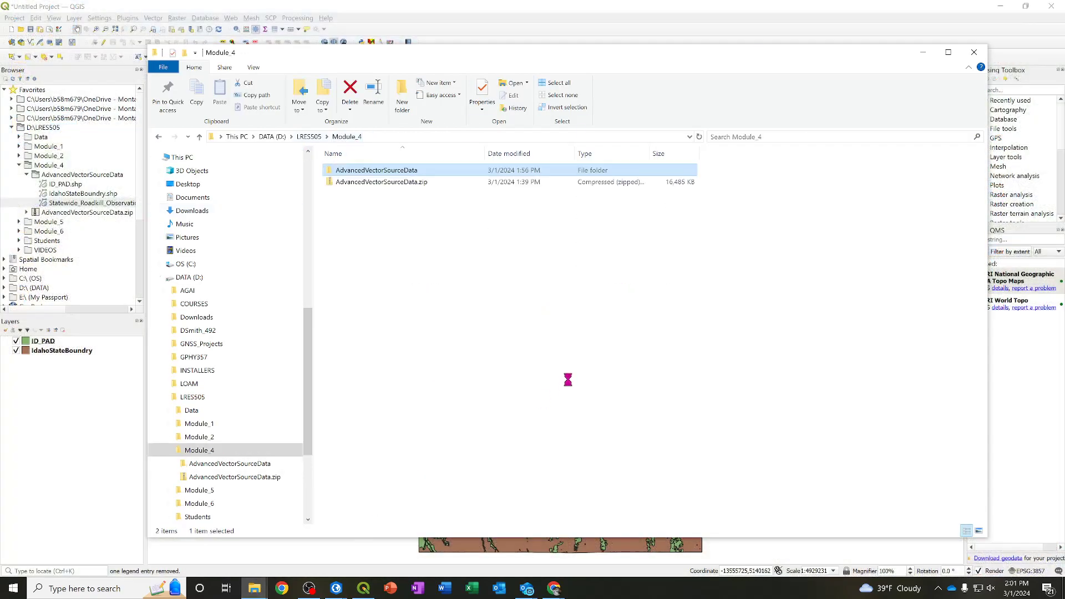
pyautogui.rightClick(552, 353)
pyautogui.click(330, 173)
pyautogui.doubleClick(329, 173)
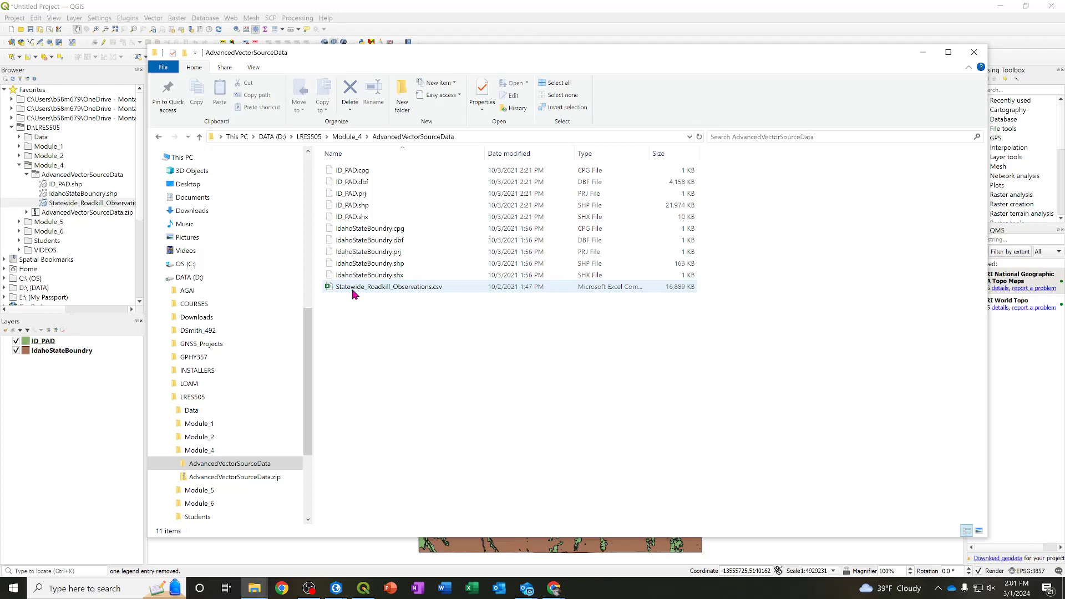
# Open Statewide_Roadkill_Observations.csv in Excel, declining the default data conversion that removes leading zeros
pyautogui.click(355, 289)
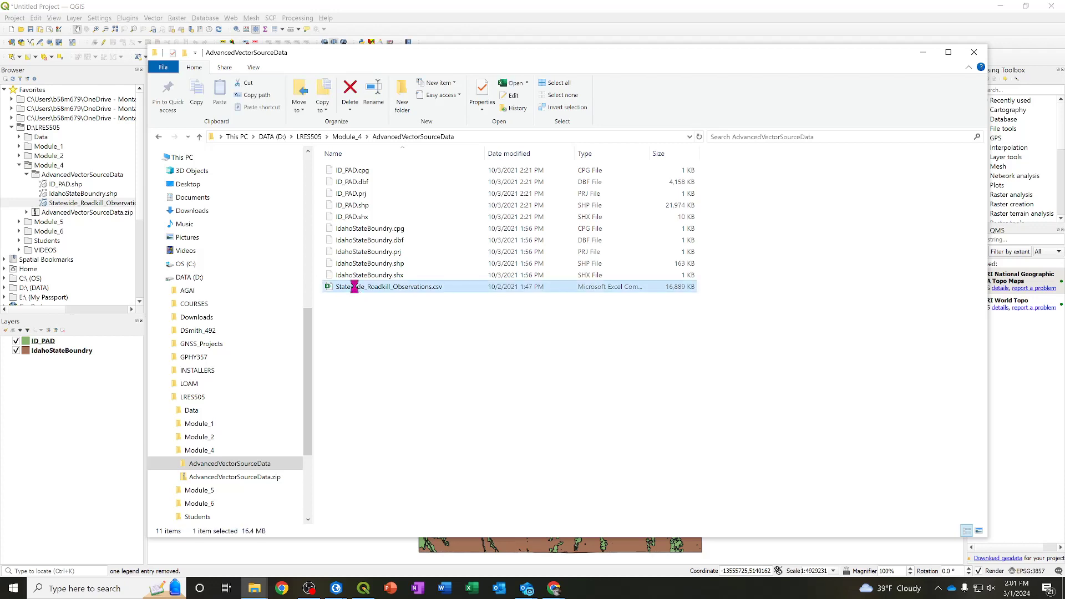
pyautogui.doubleClick(355, 287)
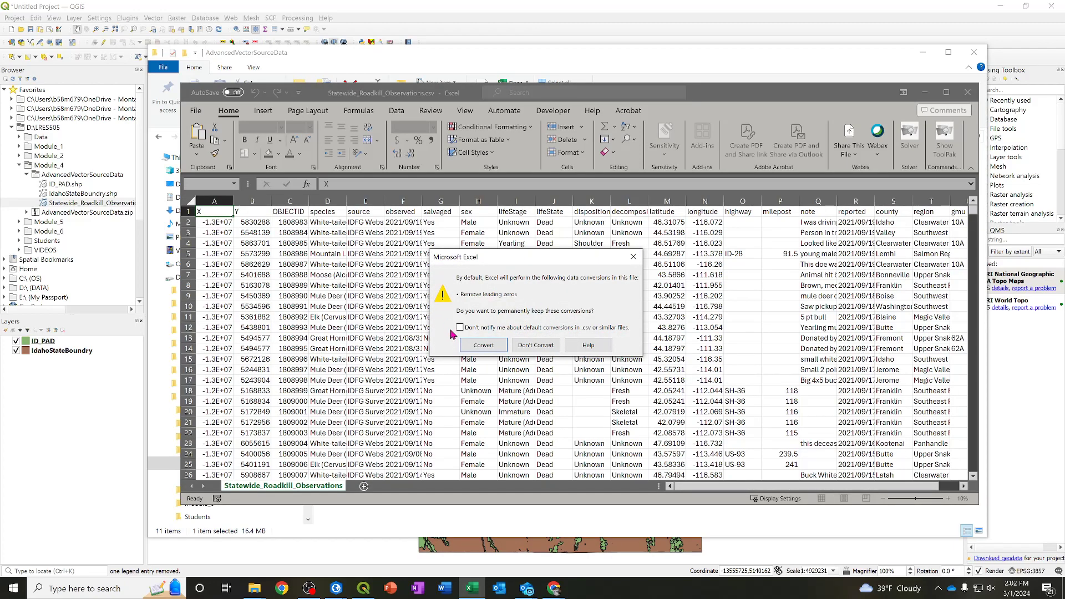
pyautogui.click(541, 345)
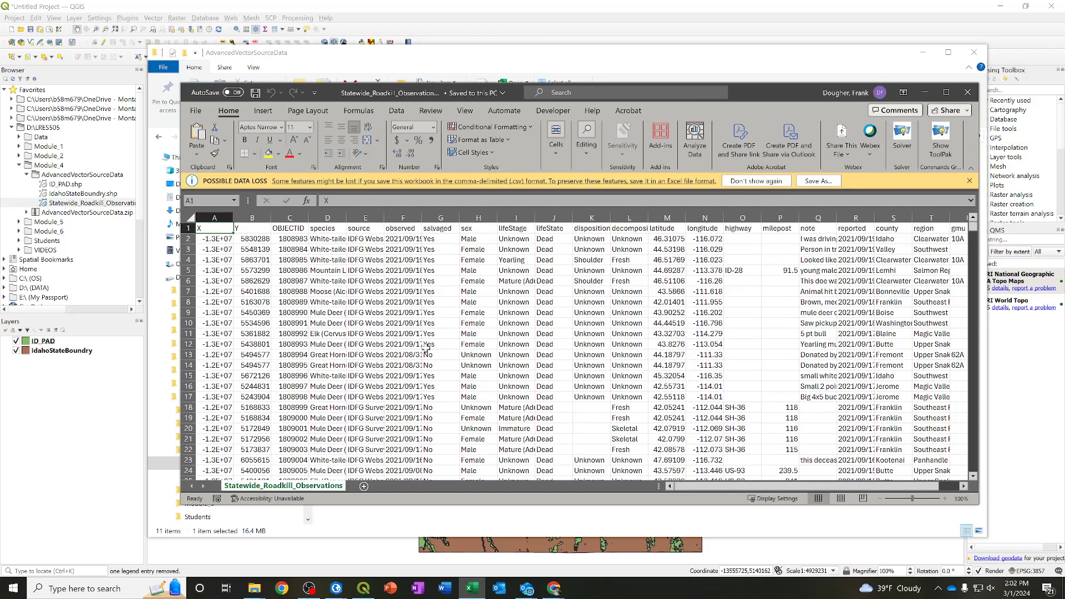
# Widen the X column to examine the coordinate and attribute fields across the roadkill sheet, and close Excel without saving changes
pyautogui.doubleClick(231, 214)
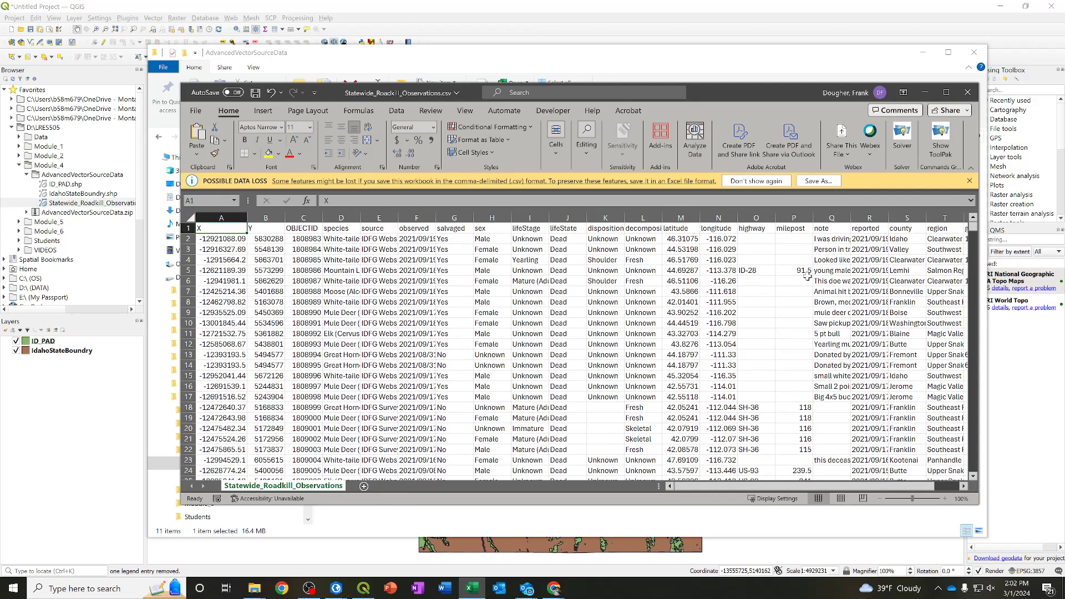
pyautogui.moveTo(733, 487); pyautogui.dragTo(823, 487)
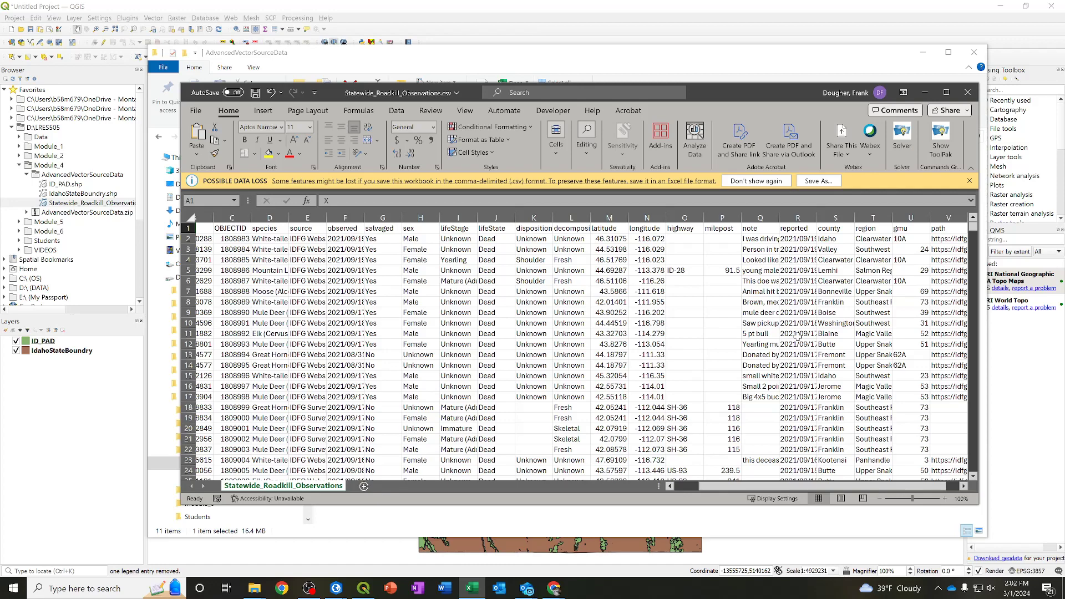
pyautogui.write('2')
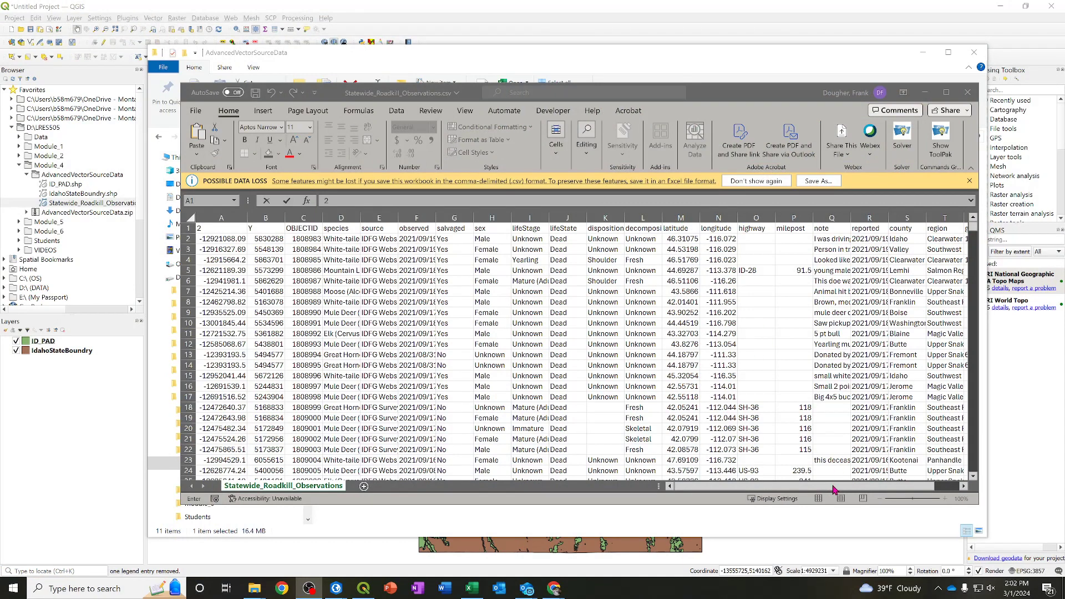
pyautogui.click(969, 94)
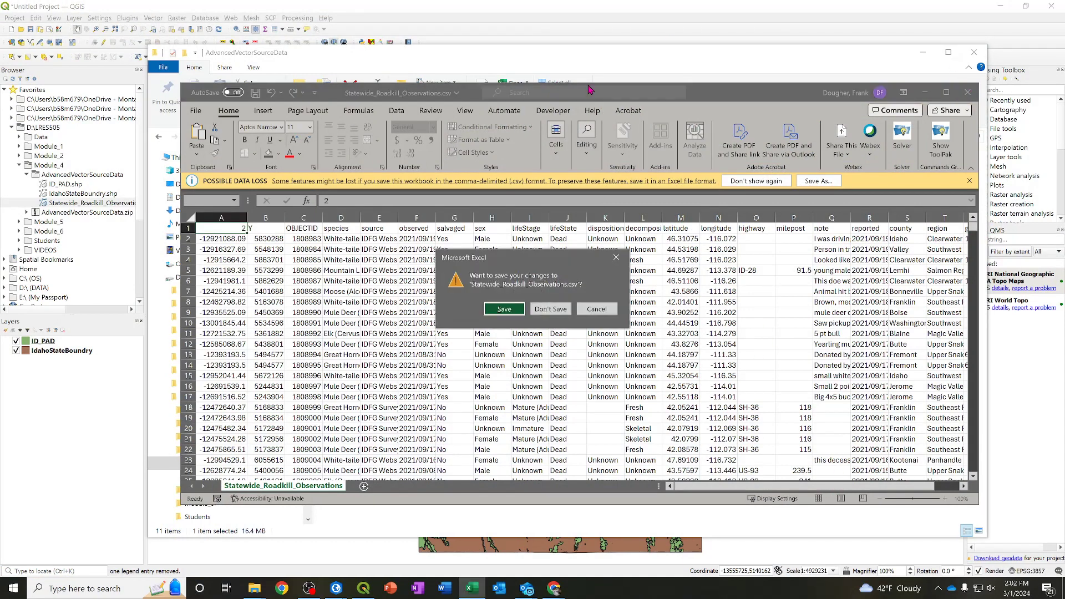
pyautogui.click(555, 309)
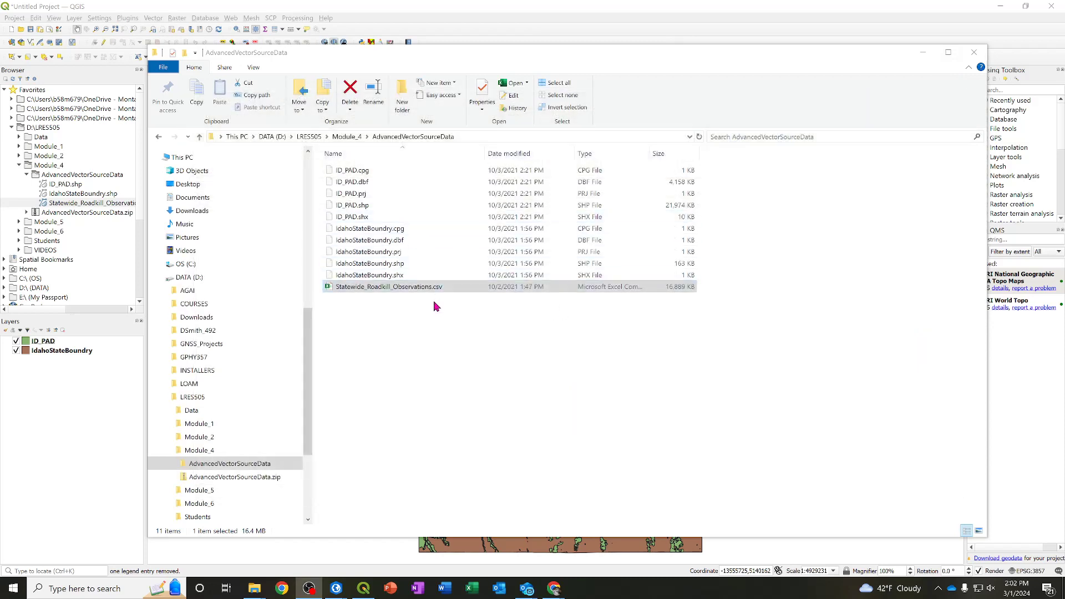
# Open Statewide_Roadkill_Observations.csv in Notepad++, examine its comma-separated records in an enlarged window, and close the editor
pyautogui.rightClick(330, 291)
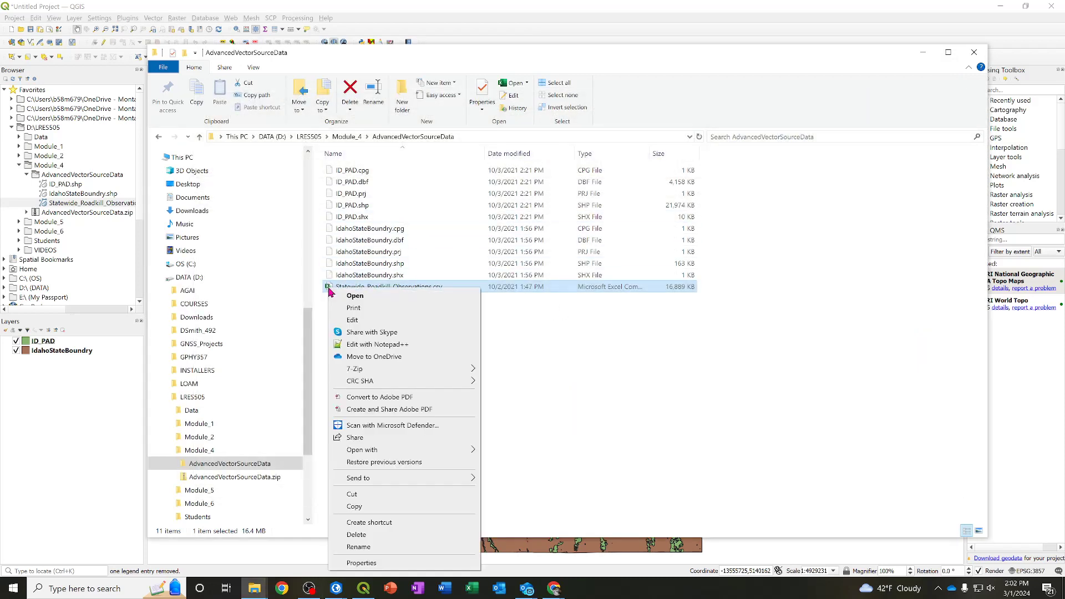
pyautogui.click(387, 344)
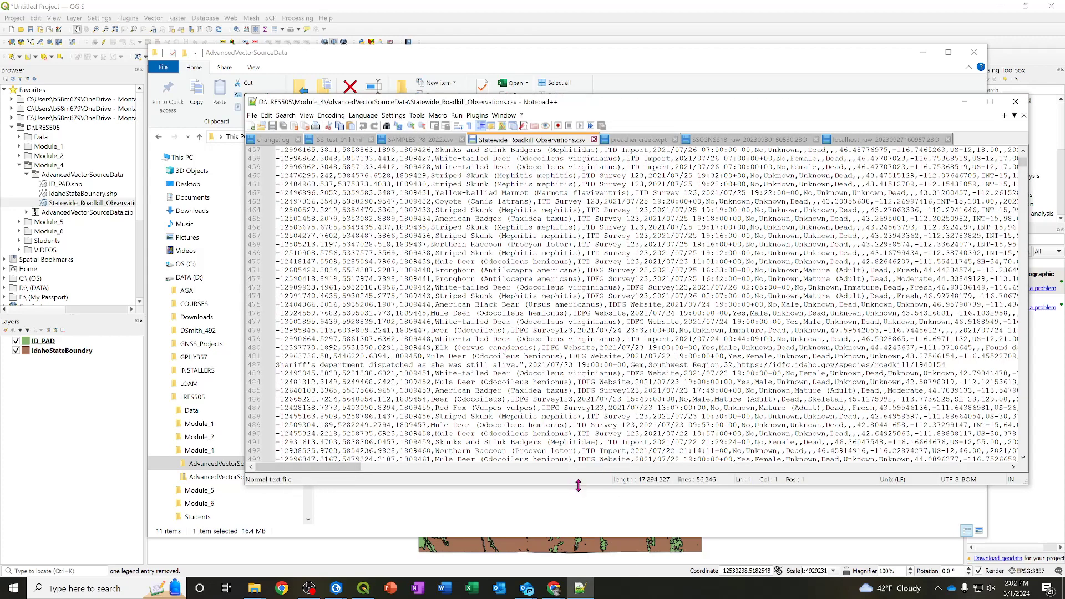
pyautogui.moveTo(578, 486); pyautogui.dragTo(580, 534)
pyautogui.scroll(-7, 631, 290)
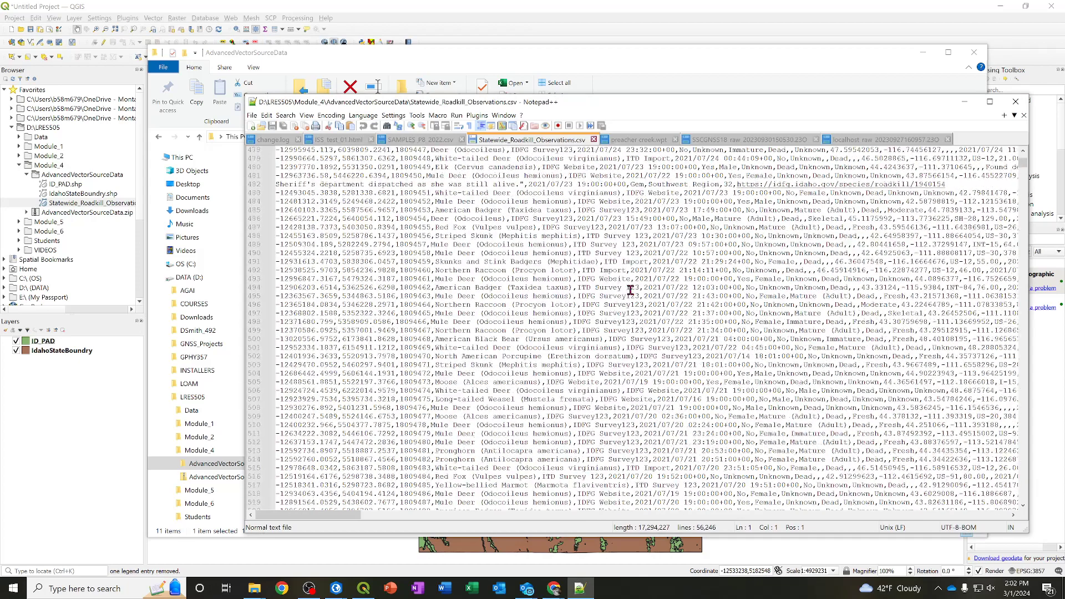
pyautogui.scroll(-6, 699, 383)
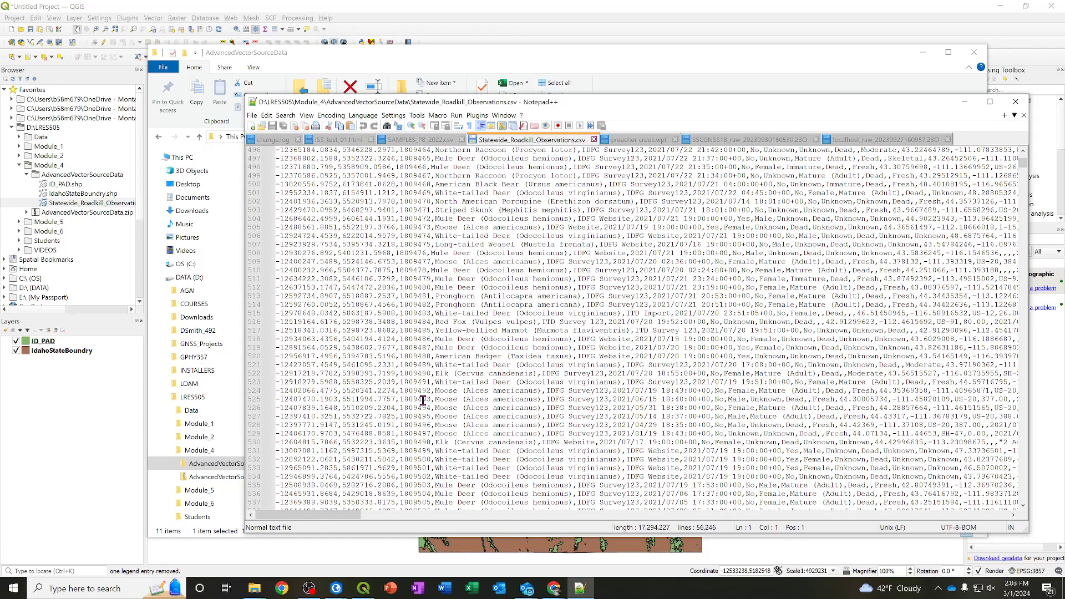
pyautogui.scroll(-5, 712, 407)
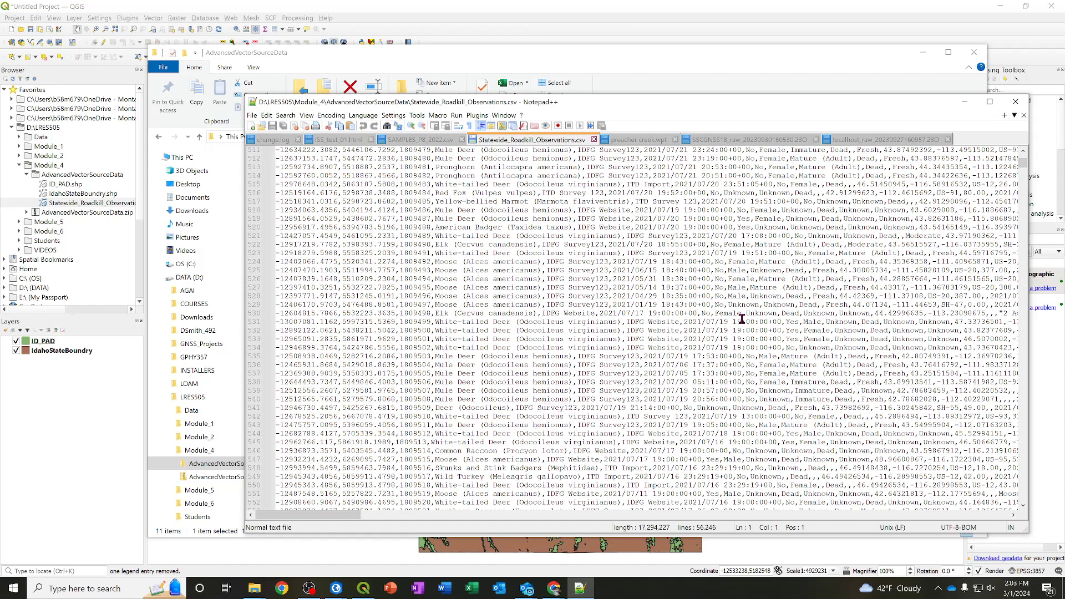
pyautogui.scroll(-2, 602, 329)
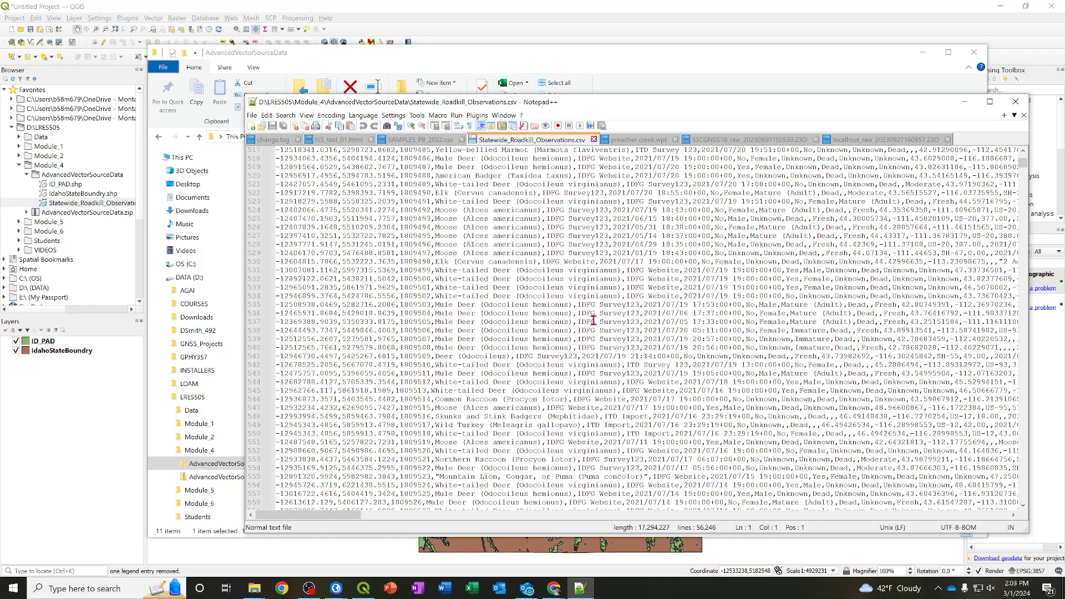
pyautogui.click(286, 116)
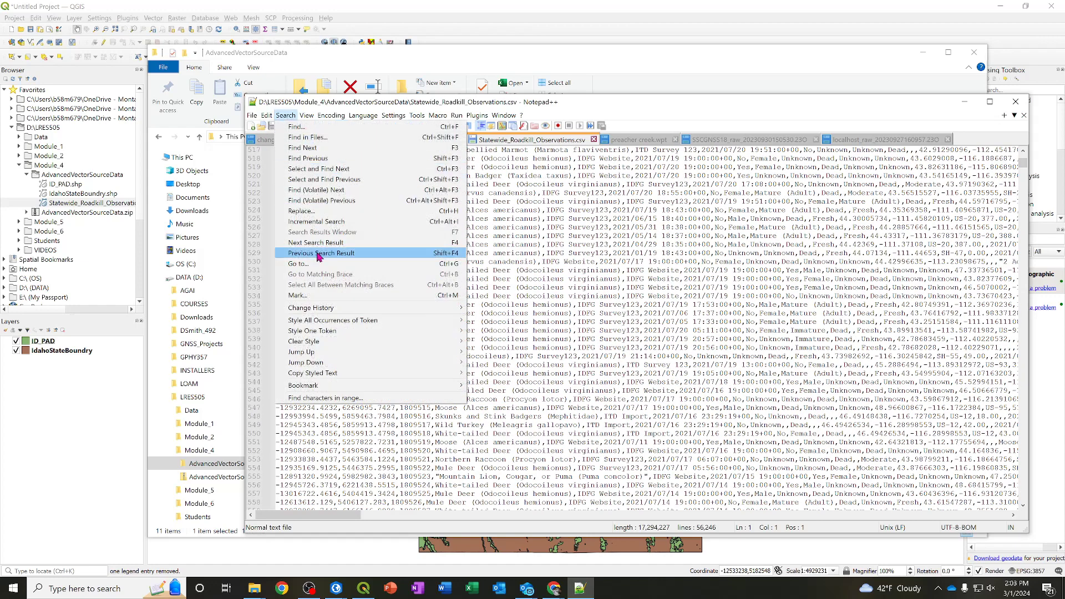
pyautogui.click(716, 111)
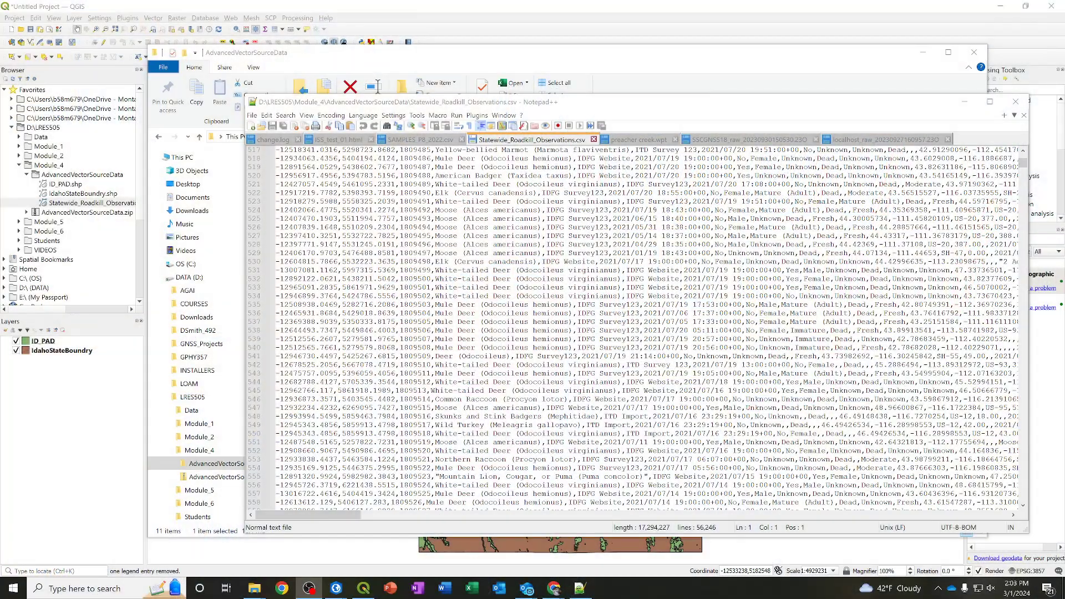
pyautogui.click(1016, 101)
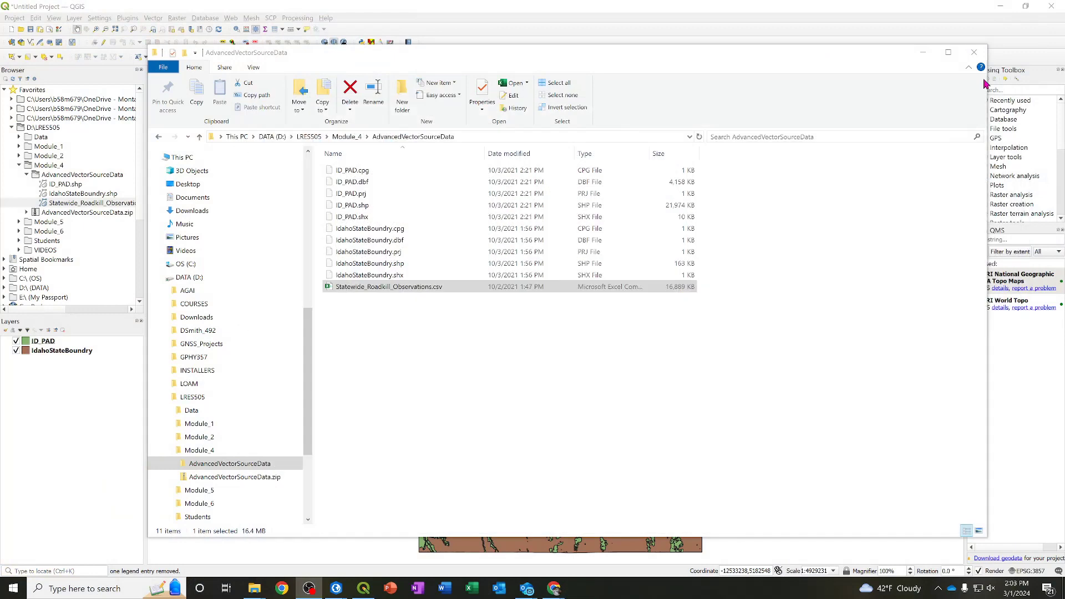
# Switch to QGIS and add Statewide_Roadkill_Observations.csv from Module_4's AdvancedVectorSourceData folder as a delimited text point layer using longitude and latitude in EPSG:4326
pyautogui.click(476, 16)
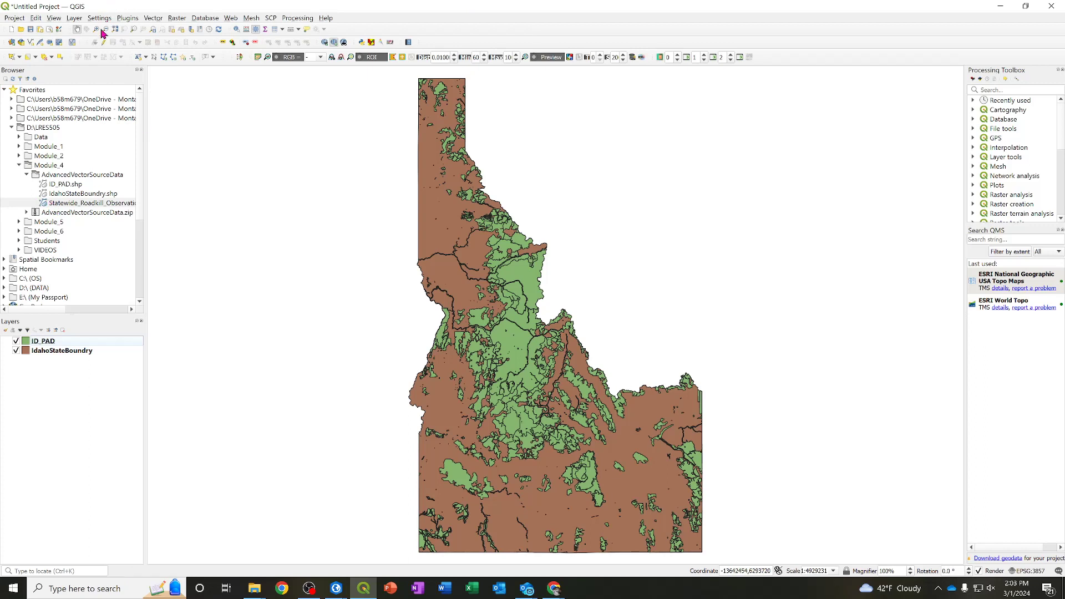
pyautogui.click(12, 42)
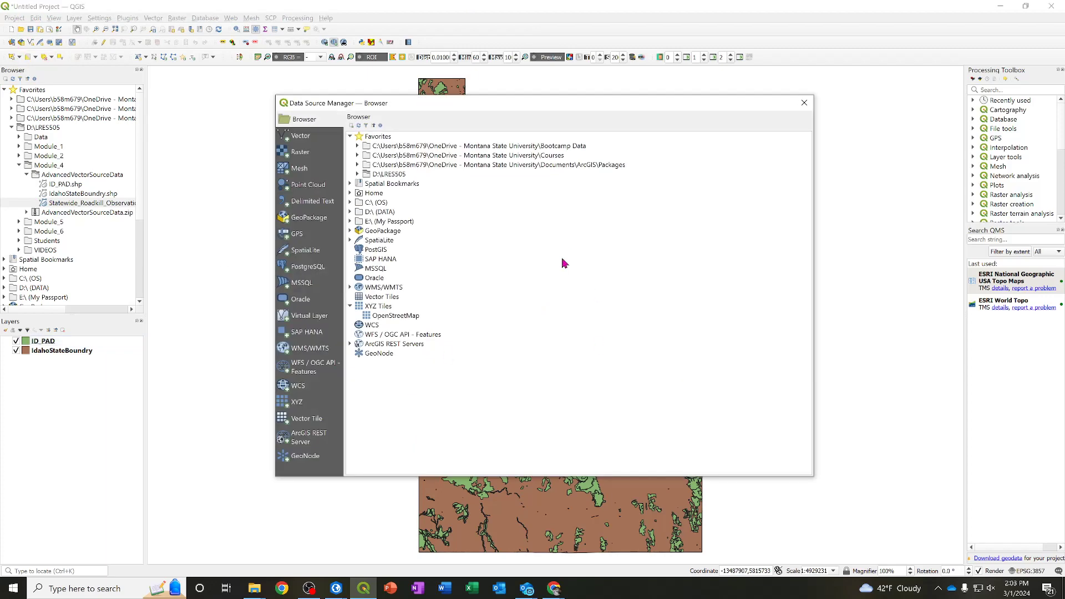
pyautogui.click(300, 203)
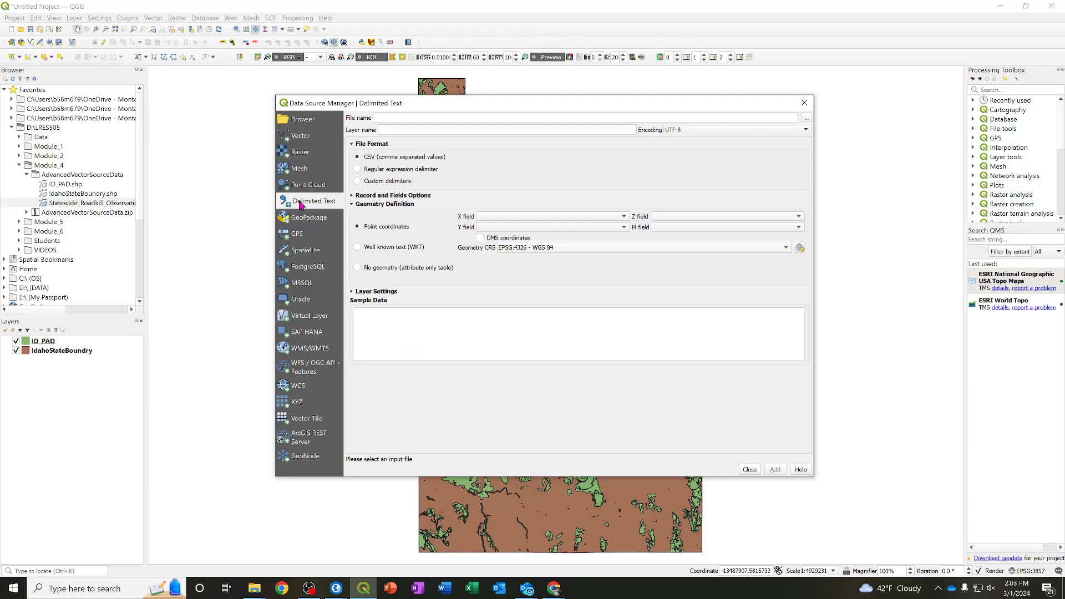
pyautogui.click(806, 120)
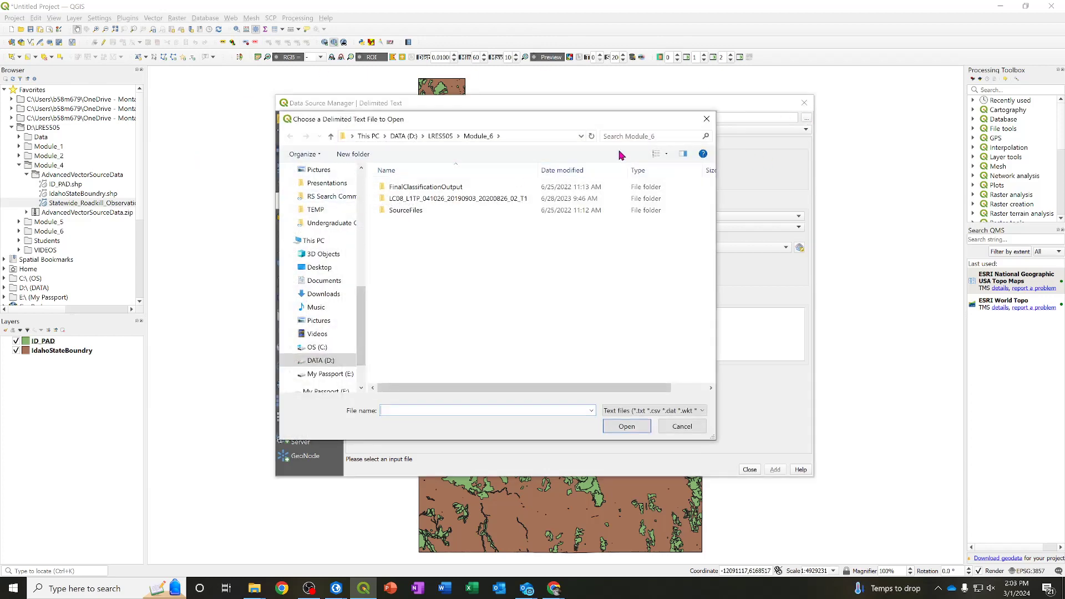
pyautogui.click(441, 136)
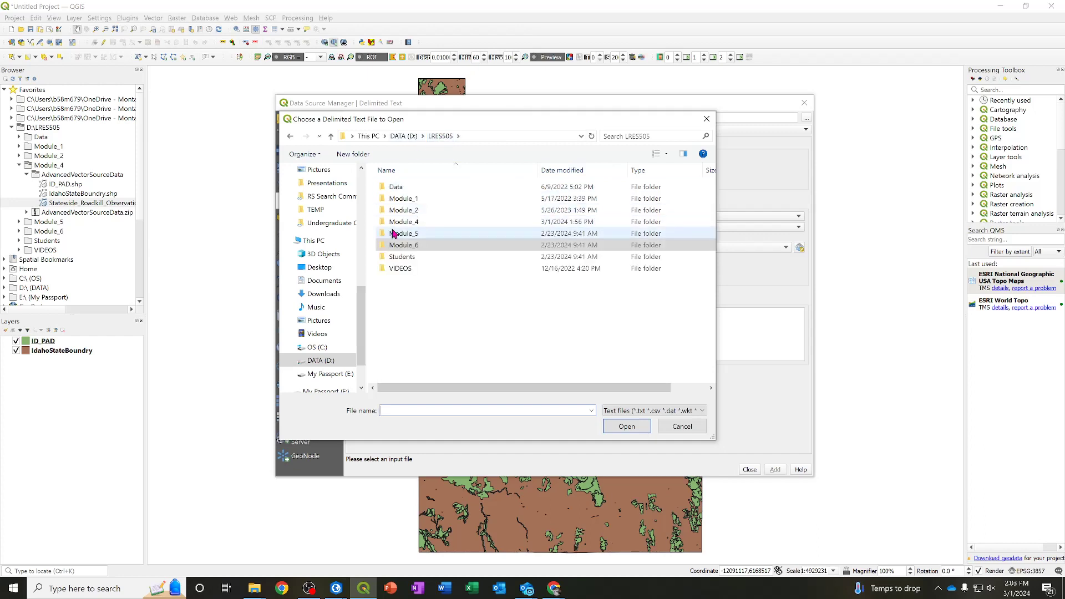
pyautogui.doubleClick(393, 225)
pyautogui.doubleClick(411, 186)
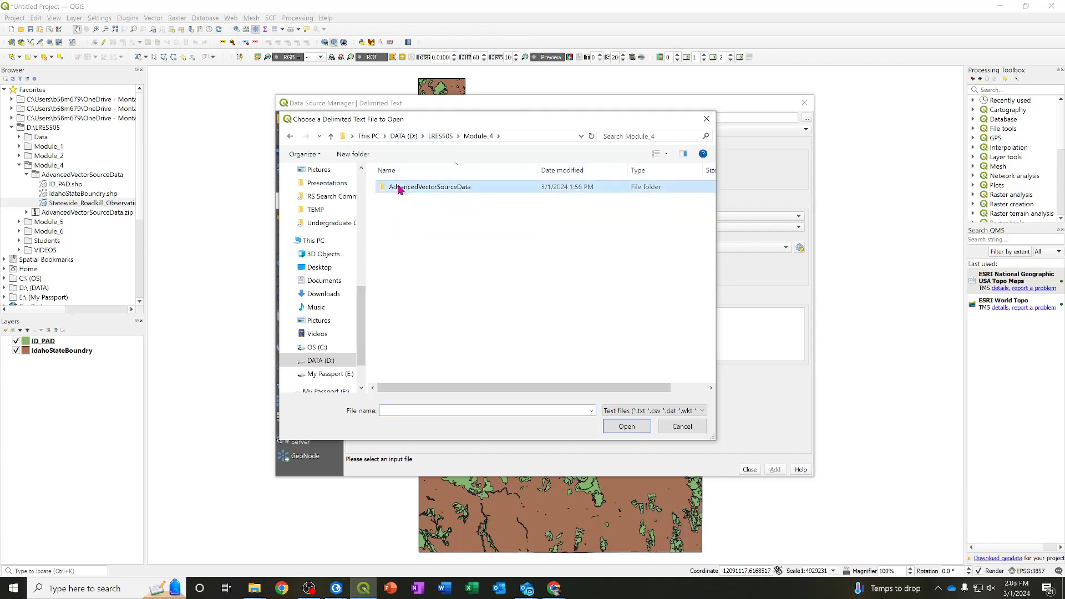
pyautogui.click(403, 187)
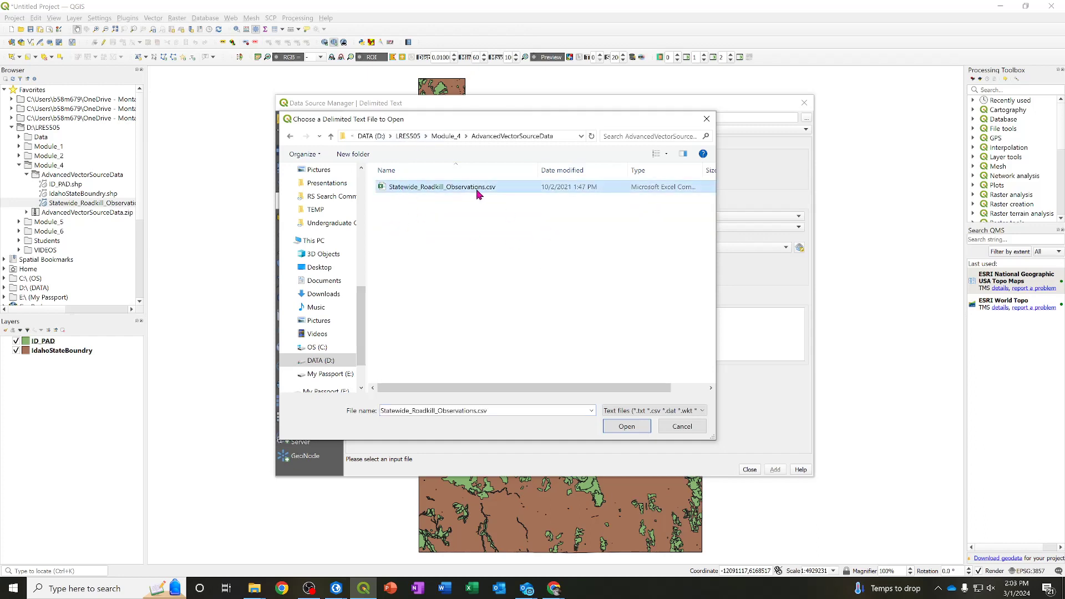
pyautogui.click(639, 431)
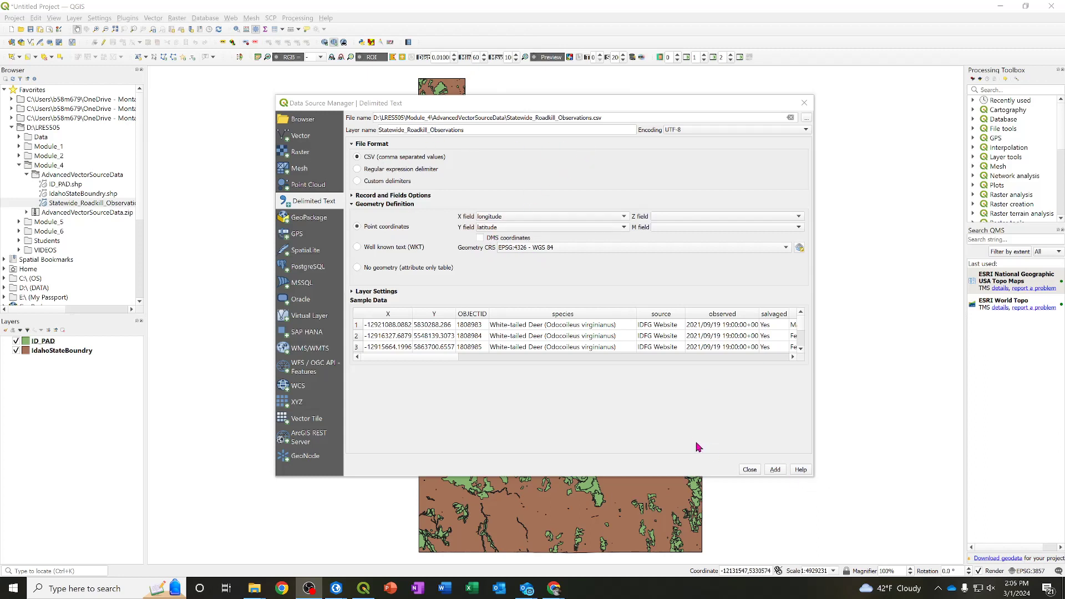
pyautogui.click(776, 470)
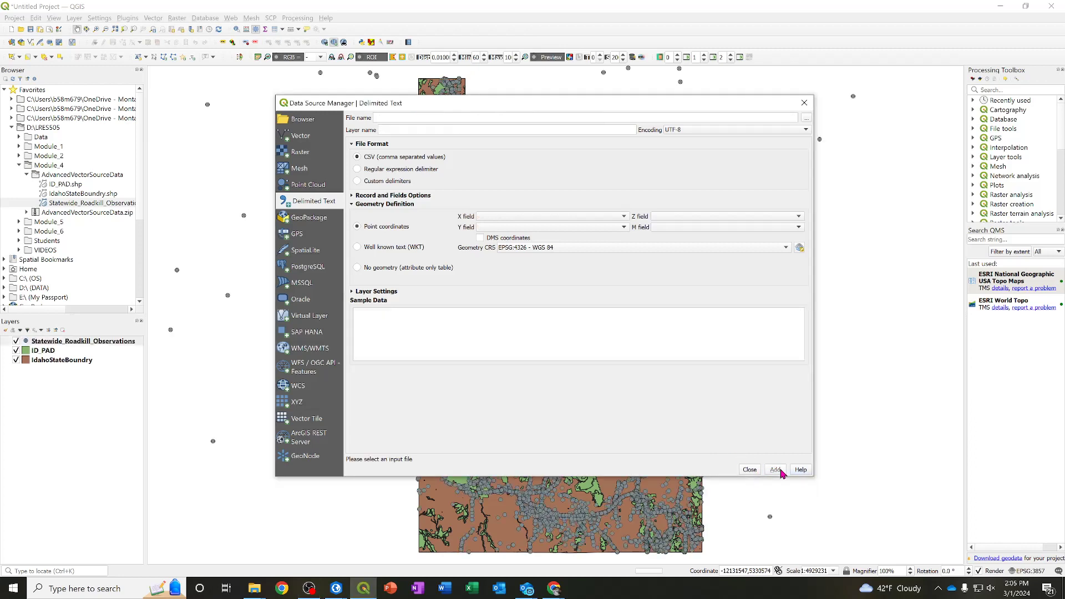
pyautogui.click(804, 102)
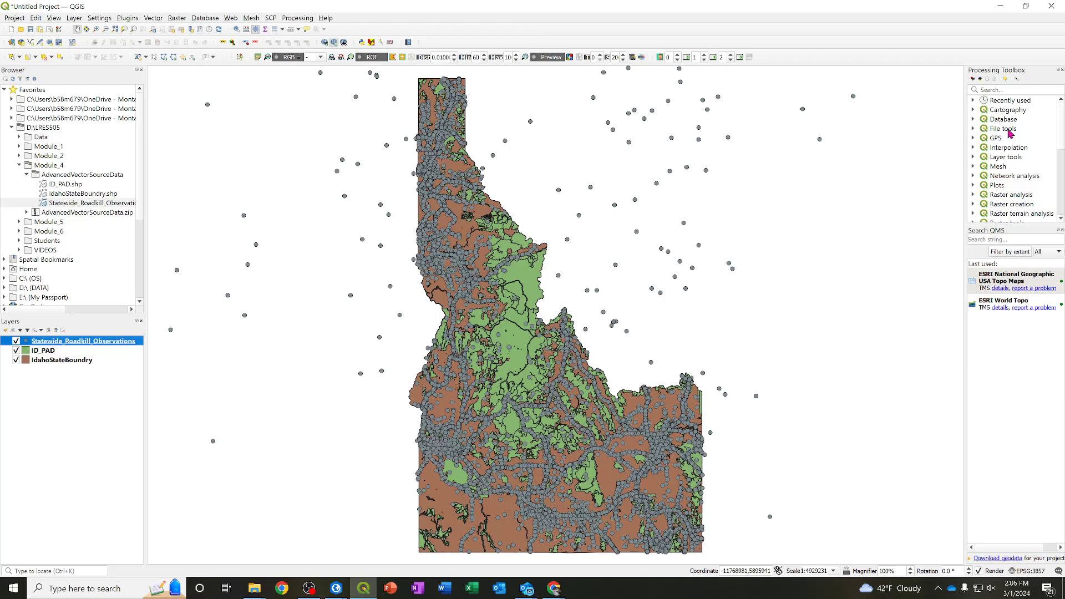
# Find the vector overlay Clip tool and set Statewide_Roadkill_Observations as its input layer and IdahoStateBoundry as its overlay layer
pyautogui.click(1012, 91)
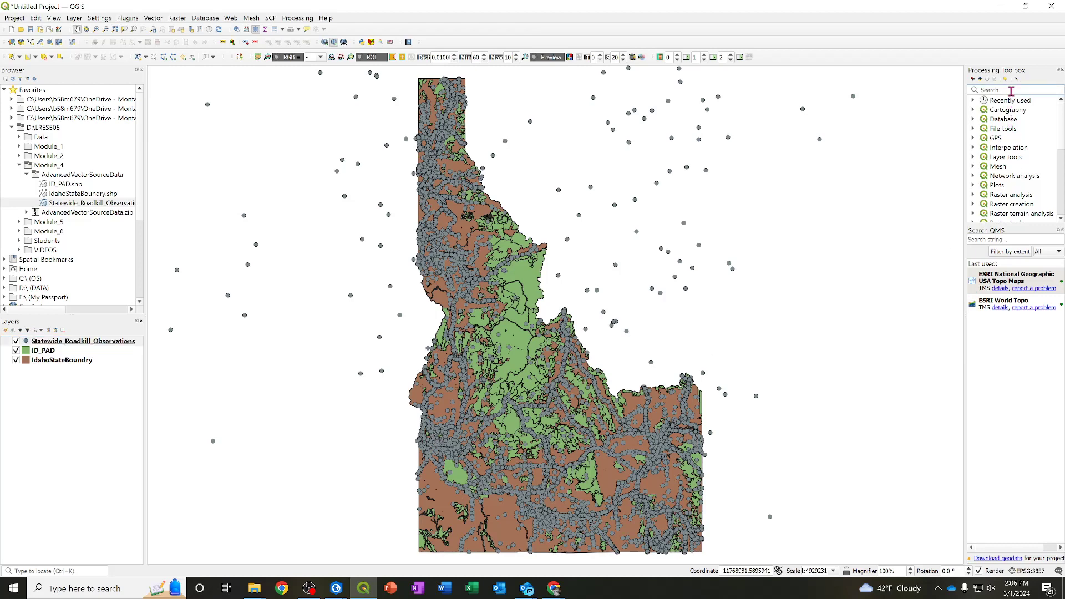
pyautogui.write('clip')
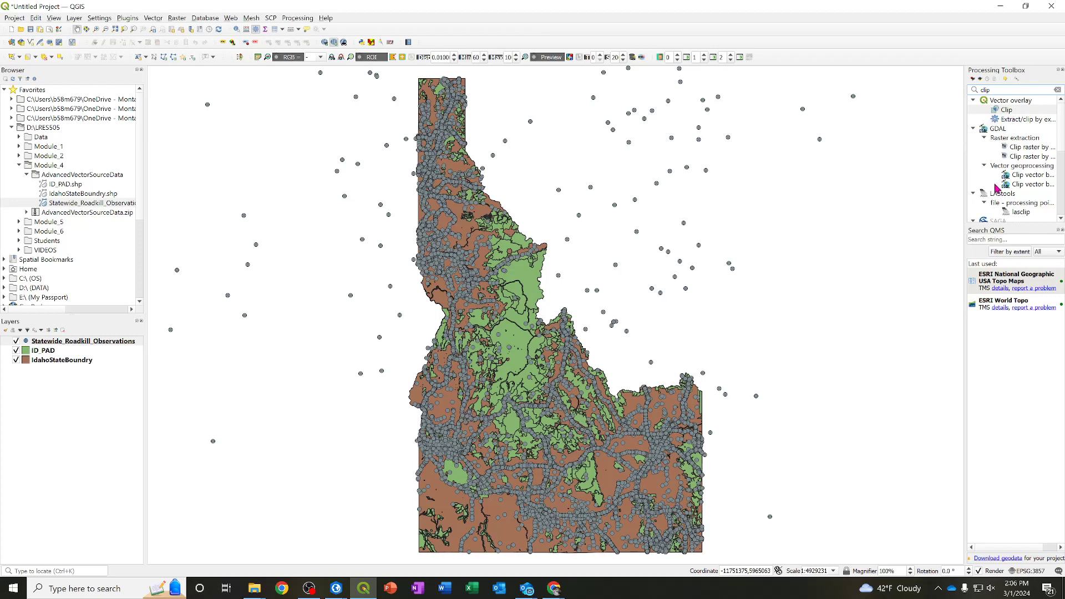
pyautogui.doubleClick(1007, 111)
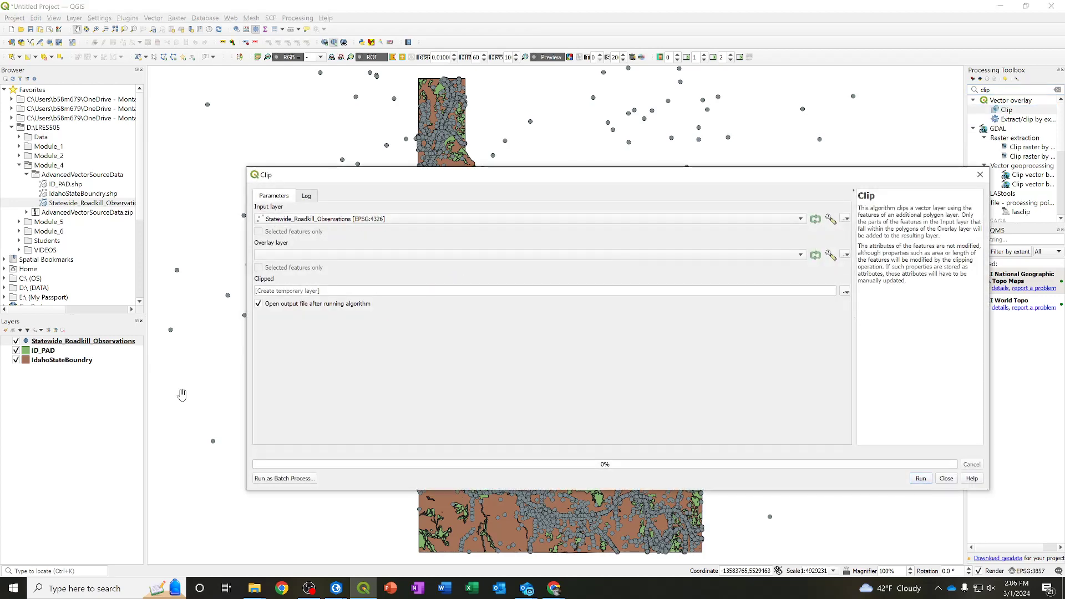
pyautogui.click(802, 258)
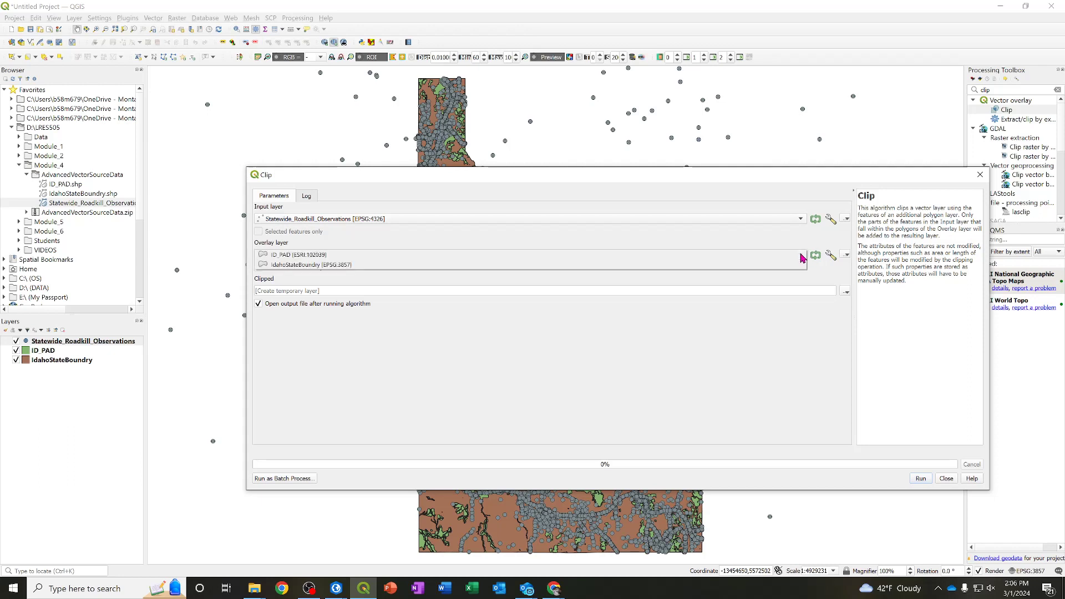
pyautogui.click(305, 266)
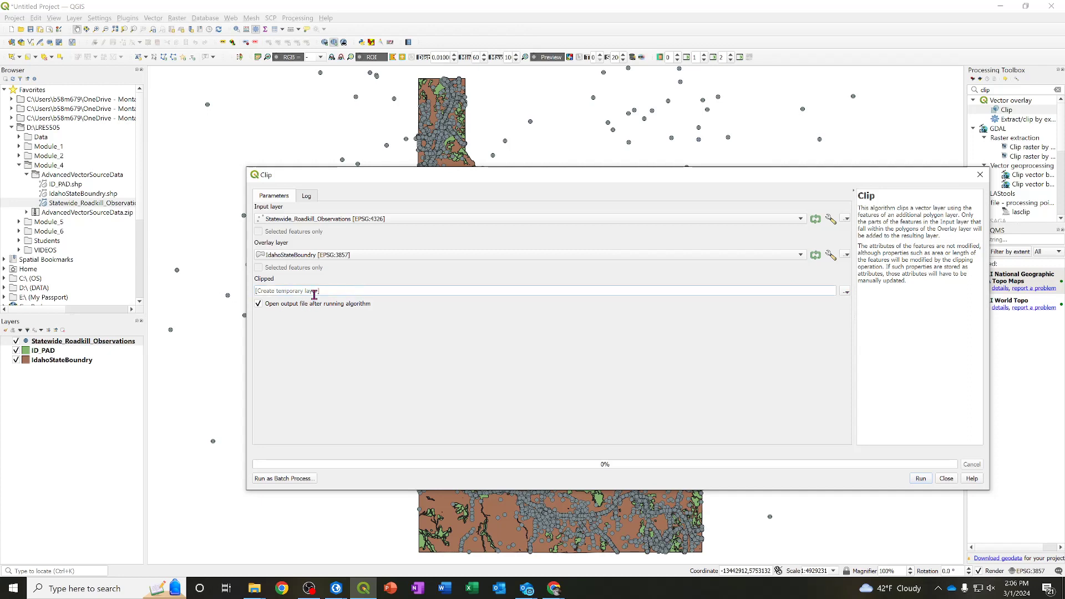
# Try to clip the roadkill points with the output saved as shapefile ID_roadkill.shp in D:/LRES505/Module_4
pyautogui.click(846, 293)
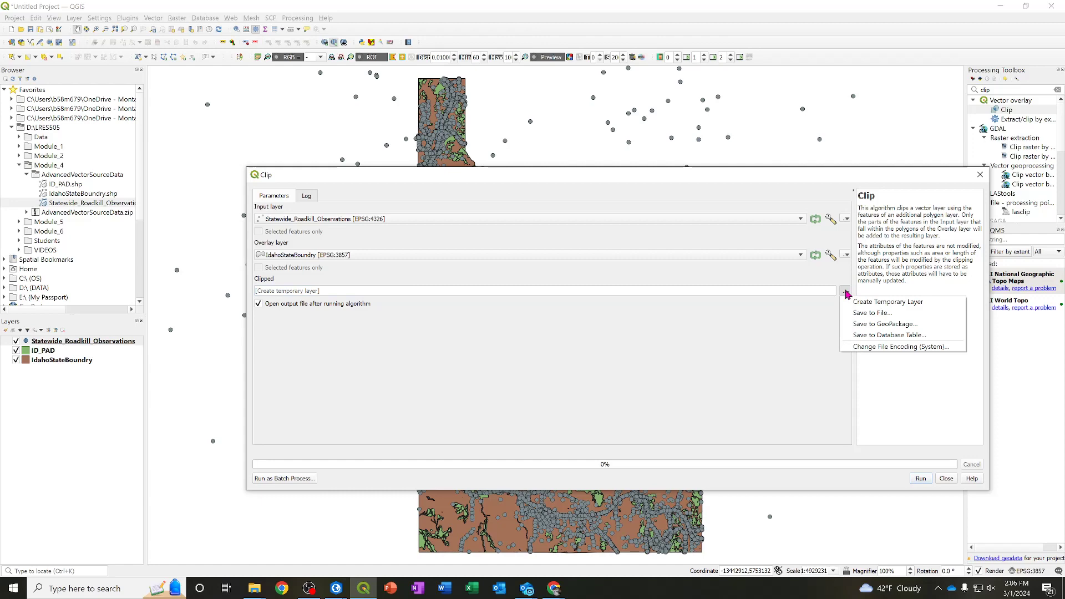
pyautogui.click(872, 313)
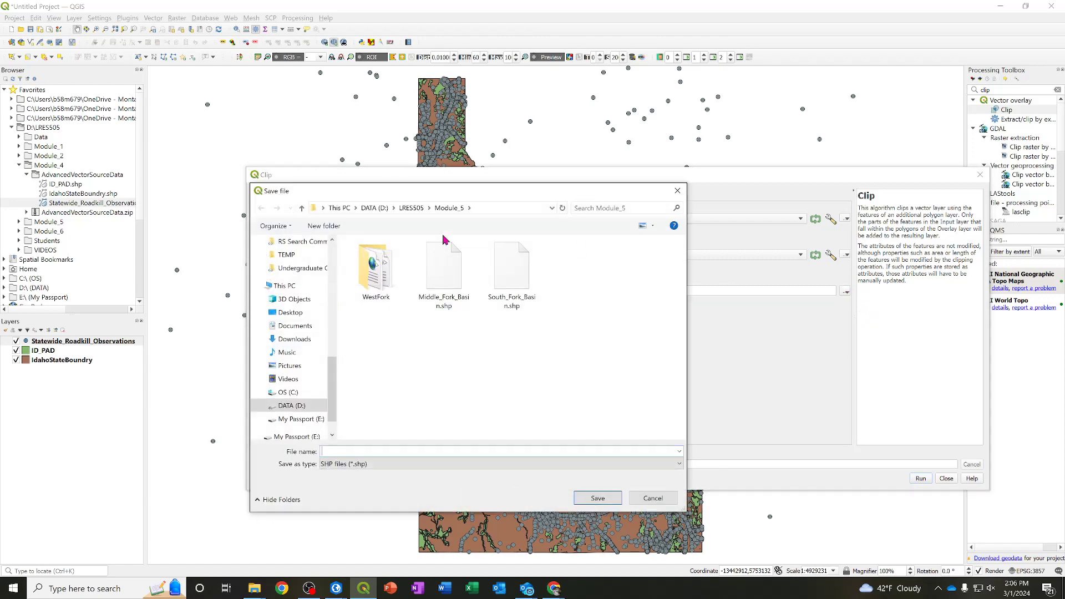
pyautogui.moveTo(476, 198); pyautogui.dragTo(755, 162)
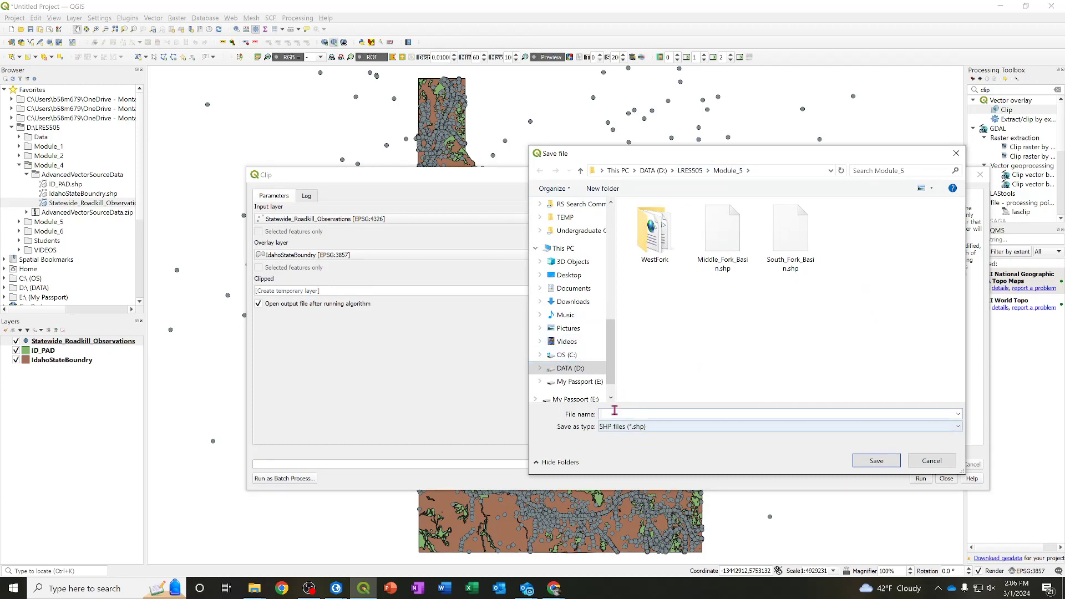
pyautogui.click(568, 369)
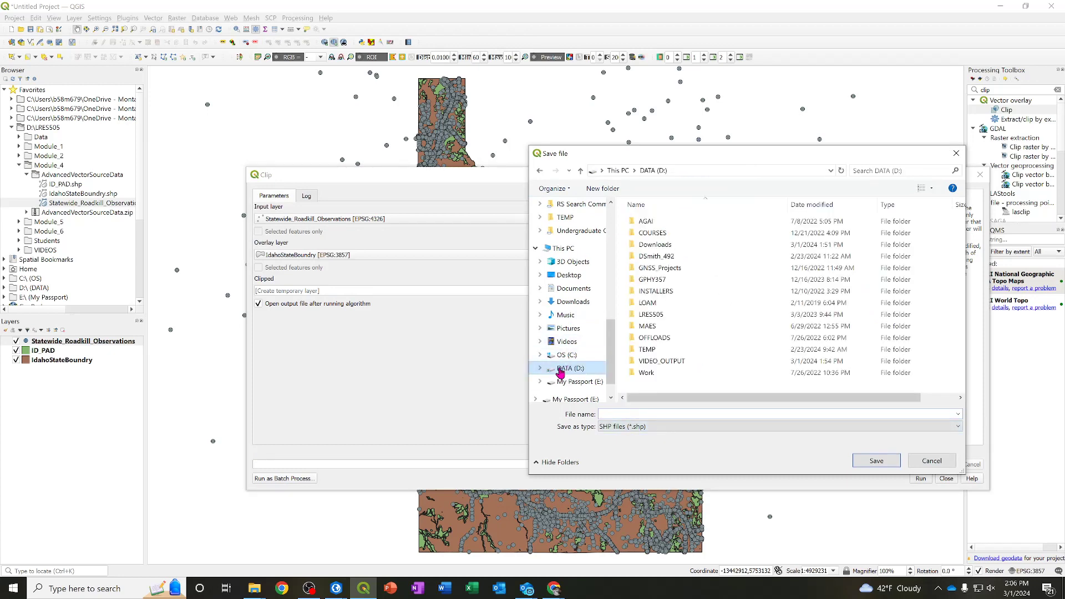
pyautogui.doubleClick(645, 314)
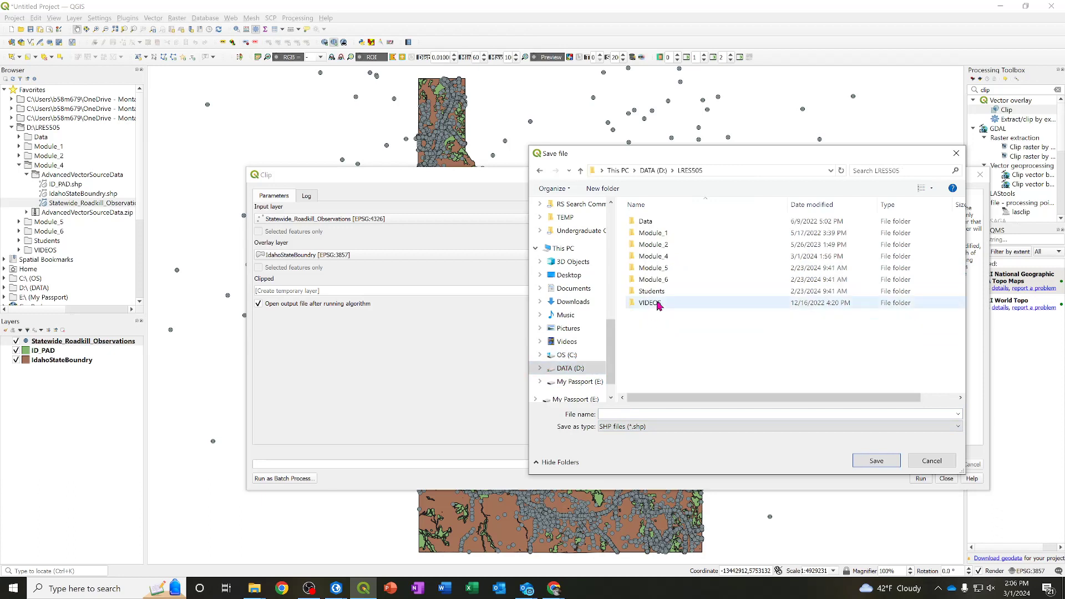
pyautogui.doubleClick(654, 256)
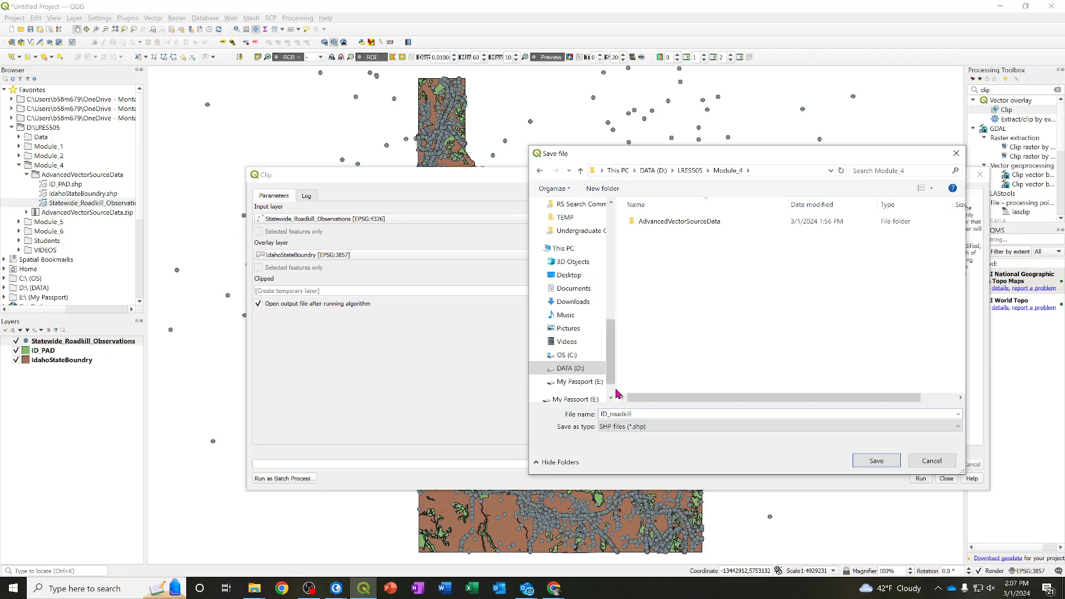
pyautogui.click(876, 462)
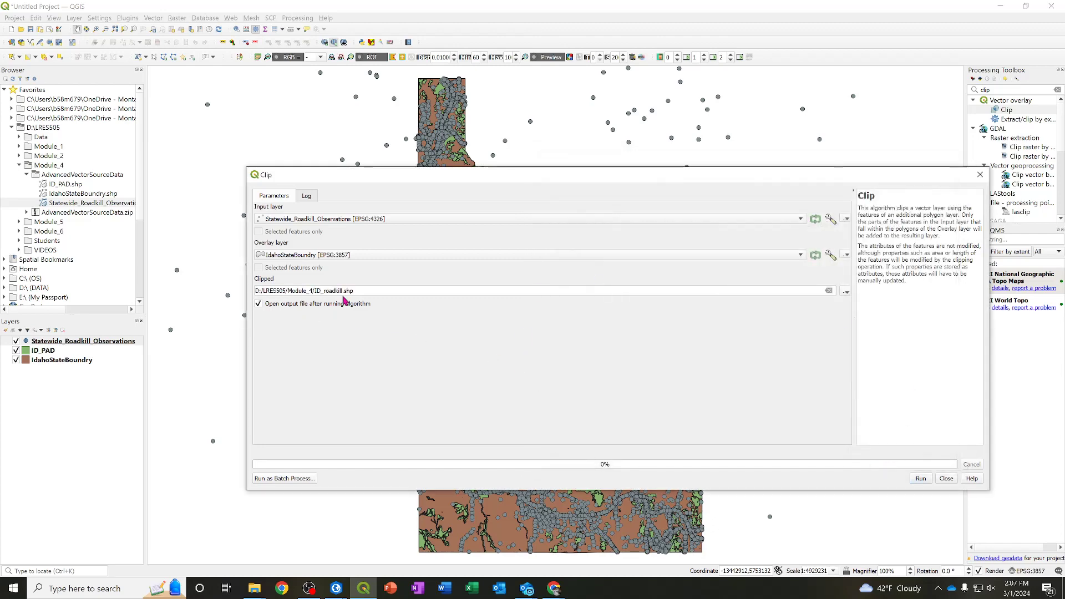
pyautogui.click(921, 480)
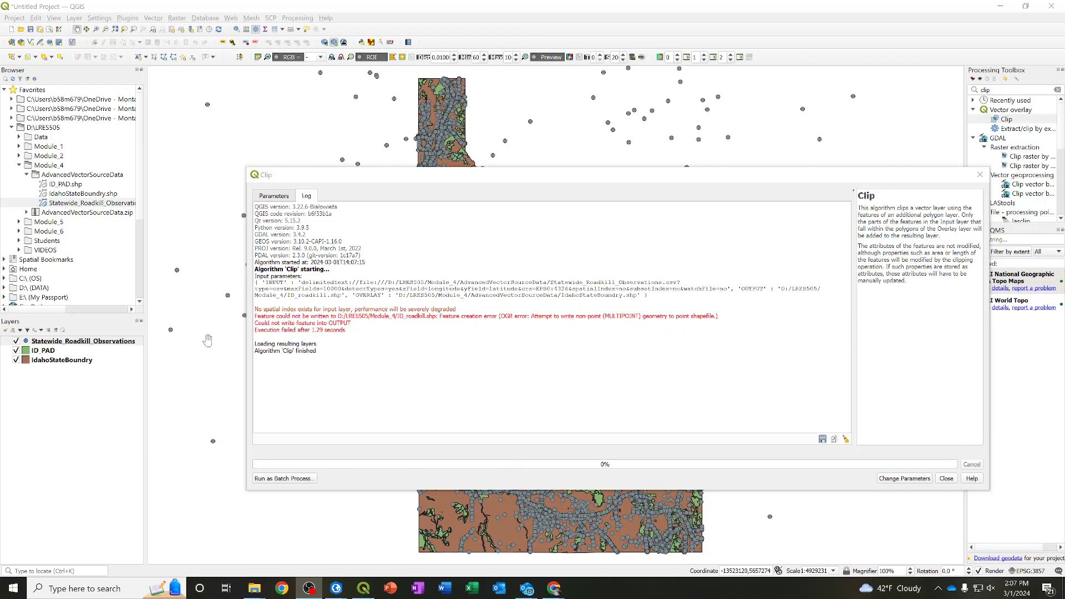
pyautogui.click(274, 196)
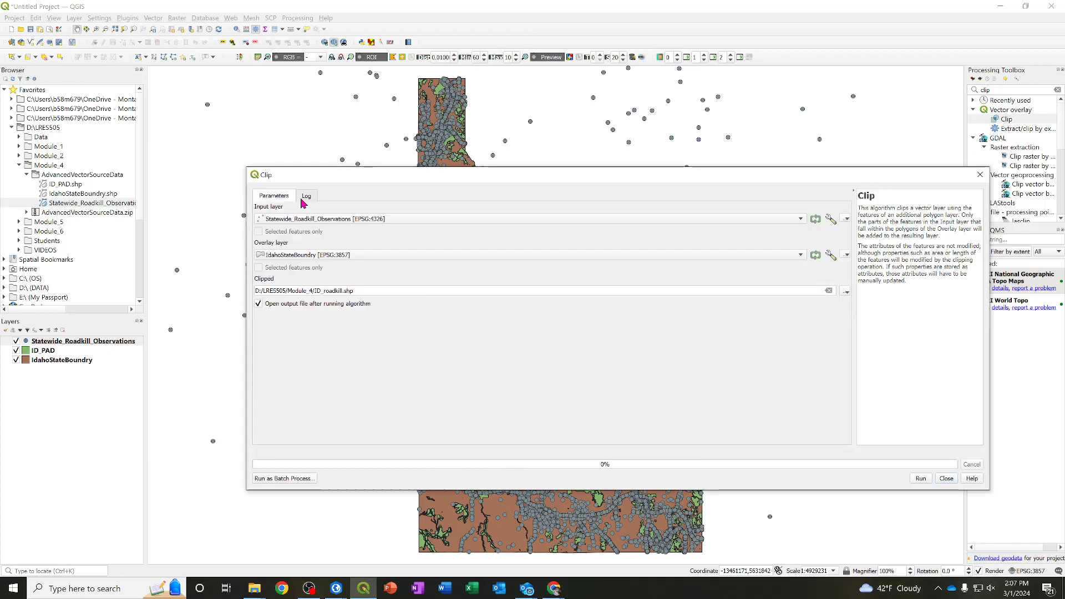
pyautogui.click(845, 293)
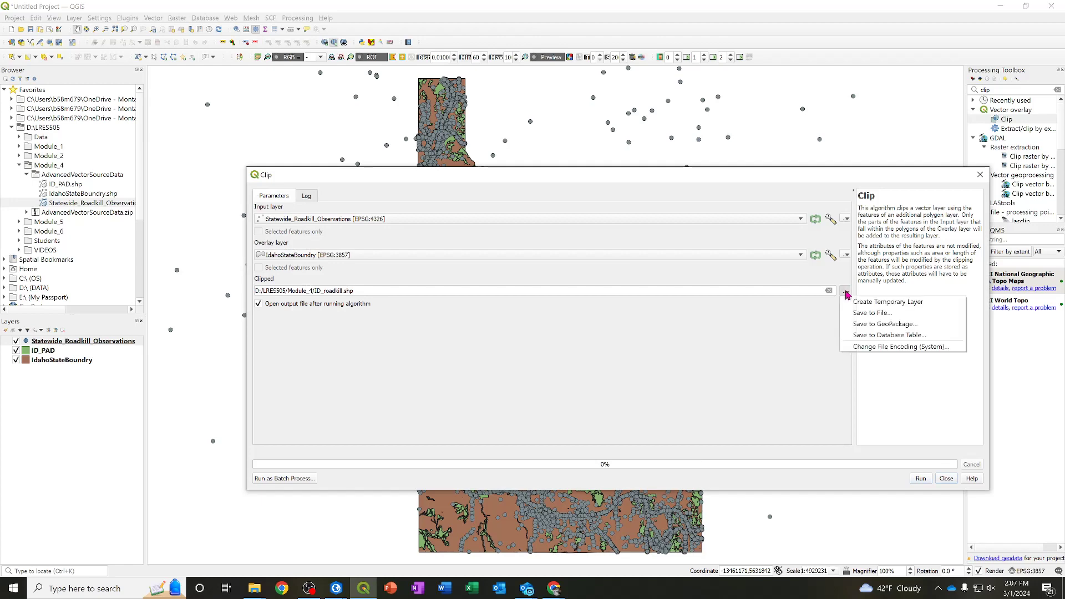
pyautogui.click(894, 325)
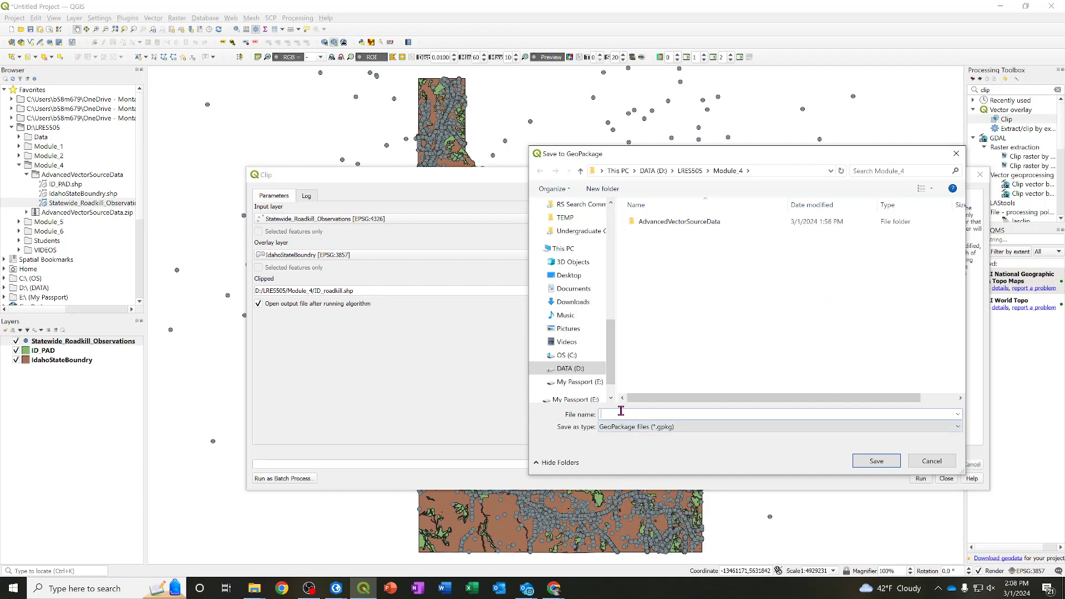
pyautogui.write('ID')
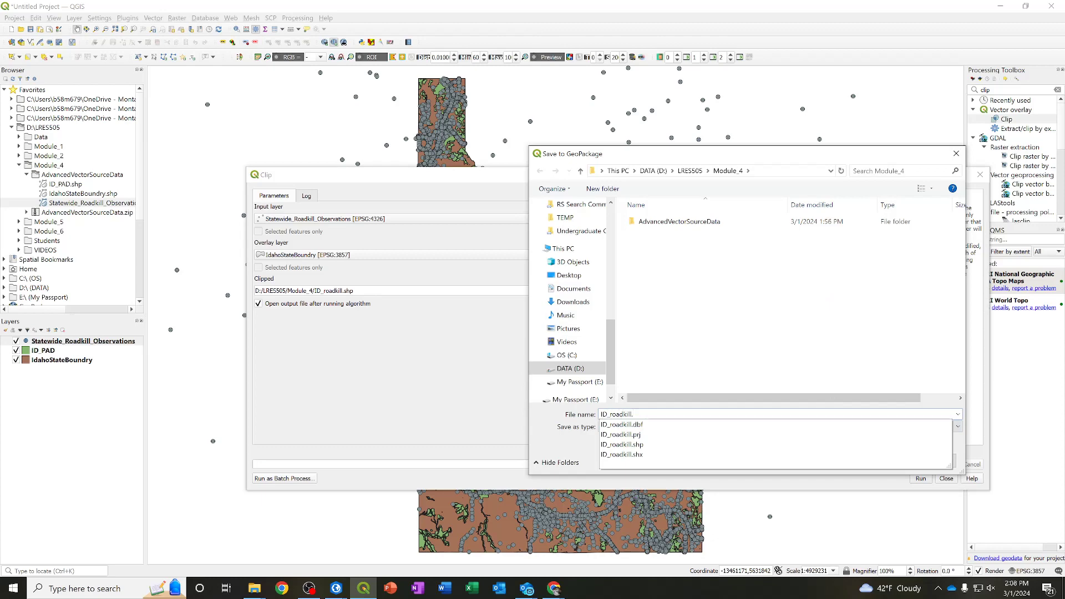
pyautogui.write('_roadkill')
pyautogui.press('Return')
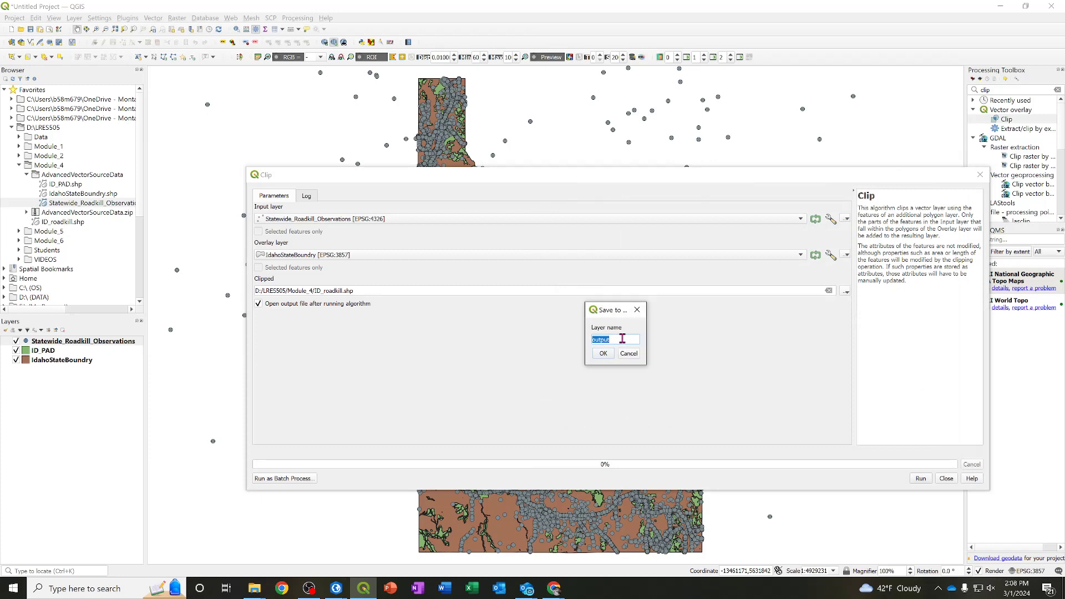
pyautogui.write('ID_')
pyautogui.click(629, 355)
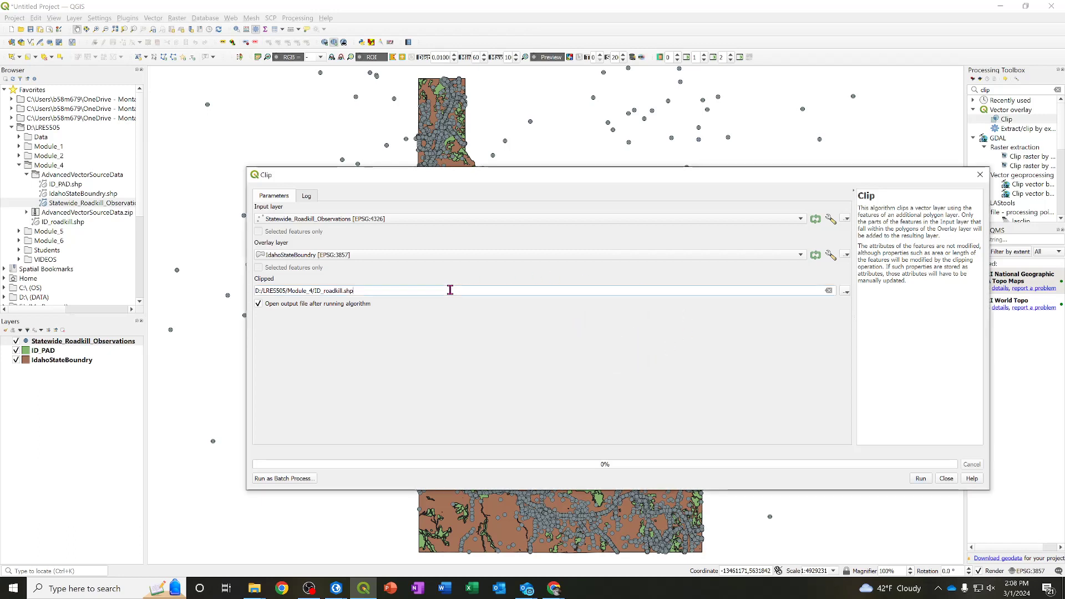
# Set the clipped output to the GPKG file ID_roadkill.gpkg in Module_4, run the clip, and close the tool
pyautogui.click(846, 292)
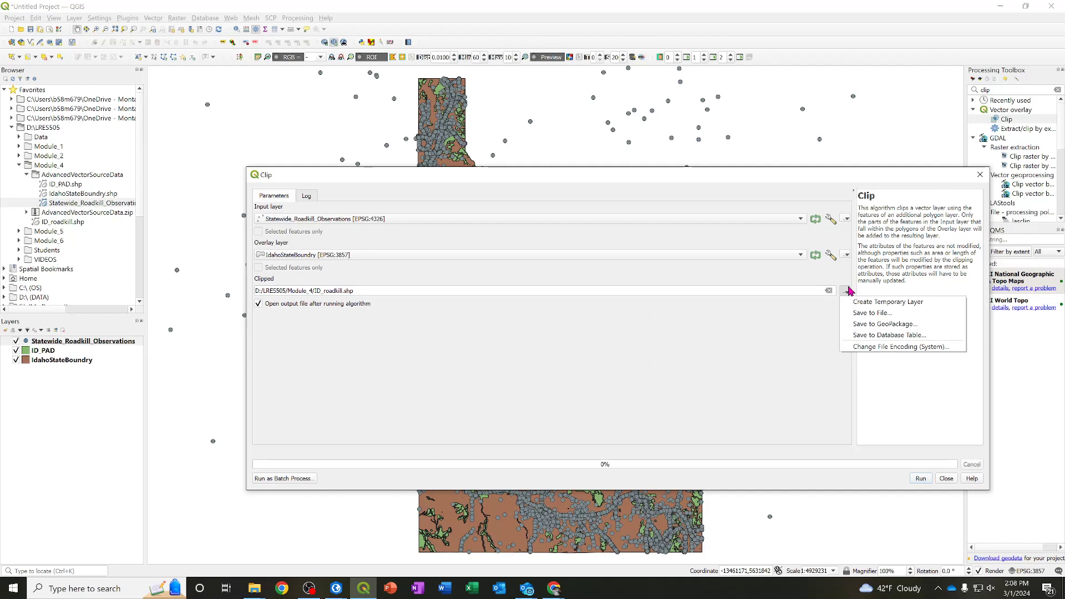
pyautogui.click(878, 313)
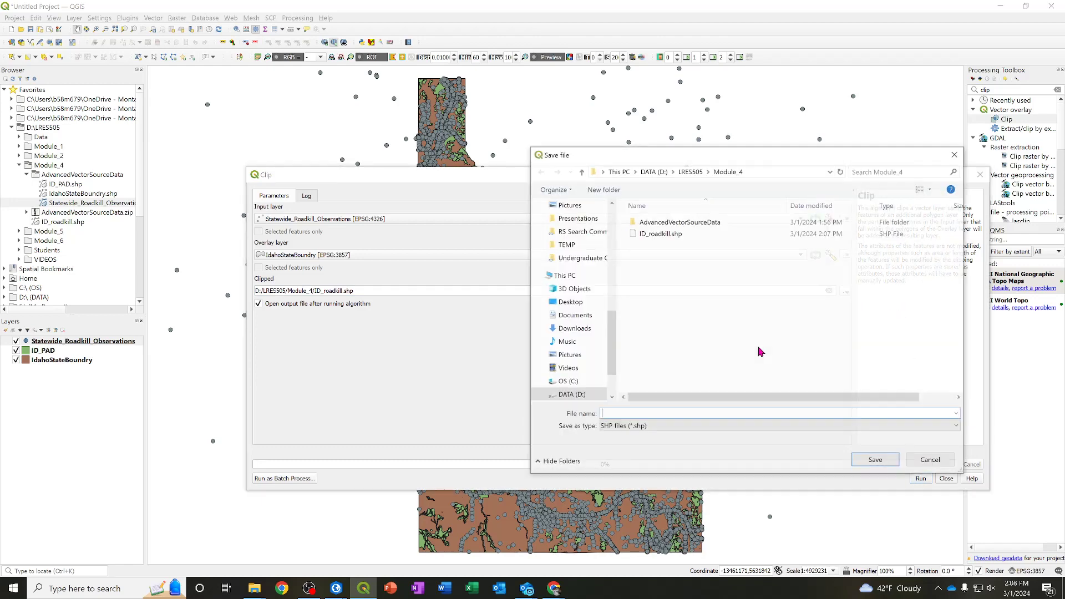
pyautogui.click(755, 427)
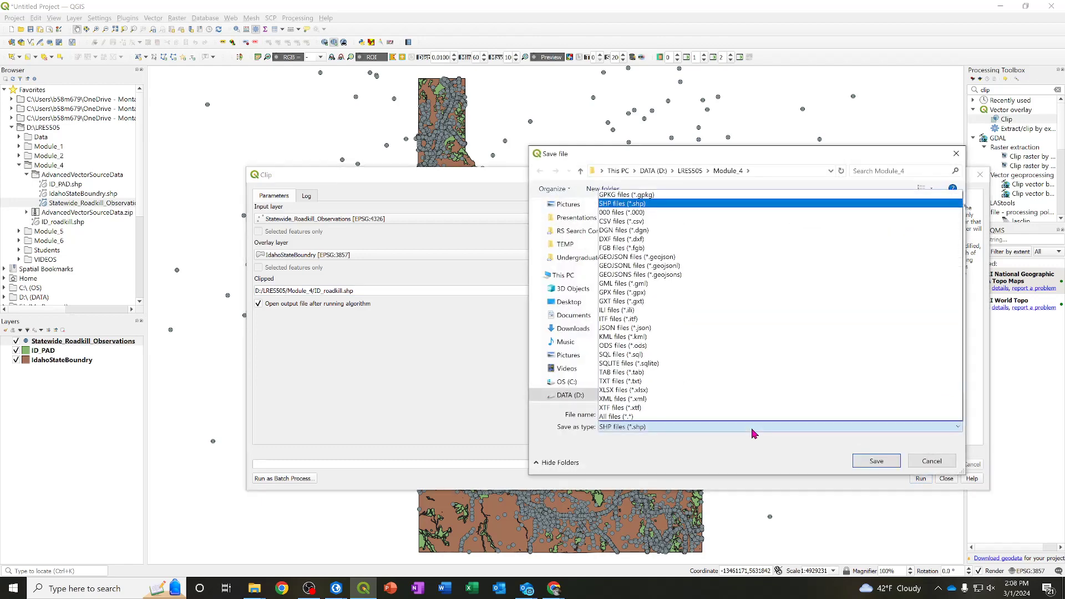
pyautogui.click(736, 195)
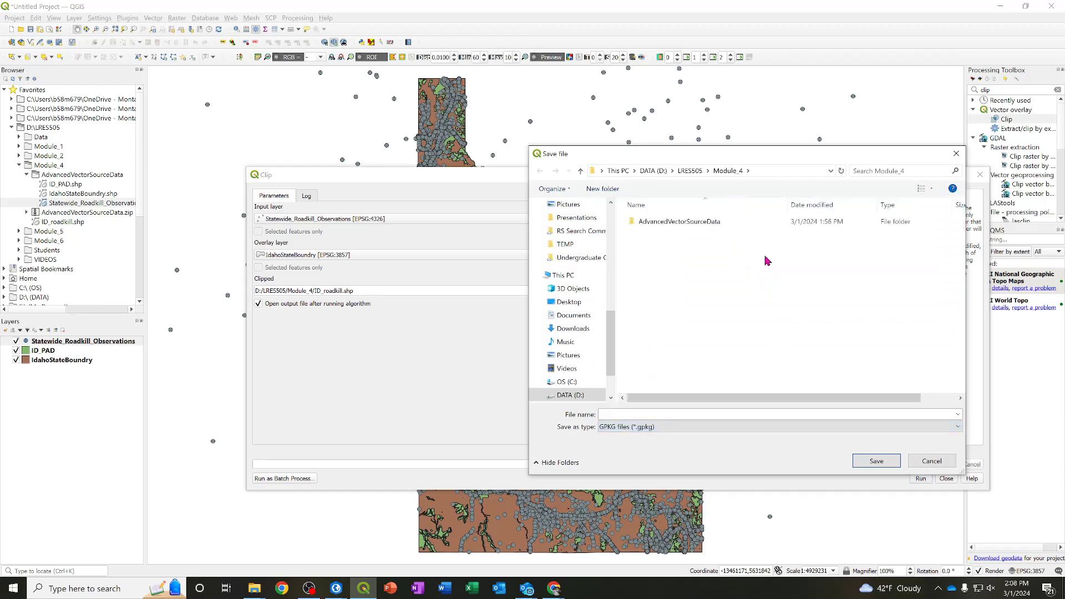
pyautogui.click(624, 414)
pyautogui.write('ID_road')
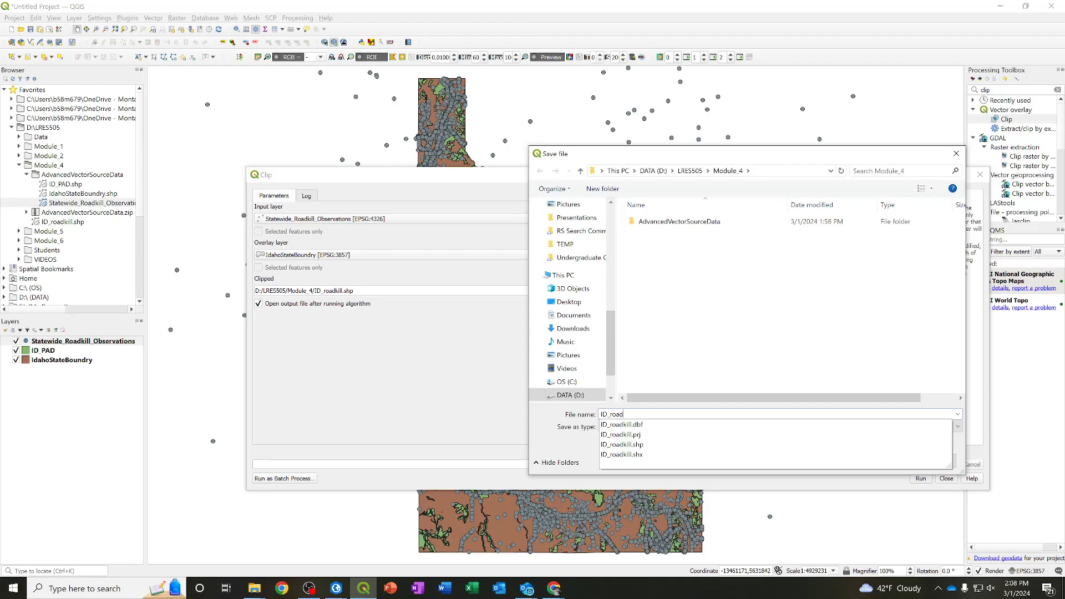
pyautogui.click(625, 415)
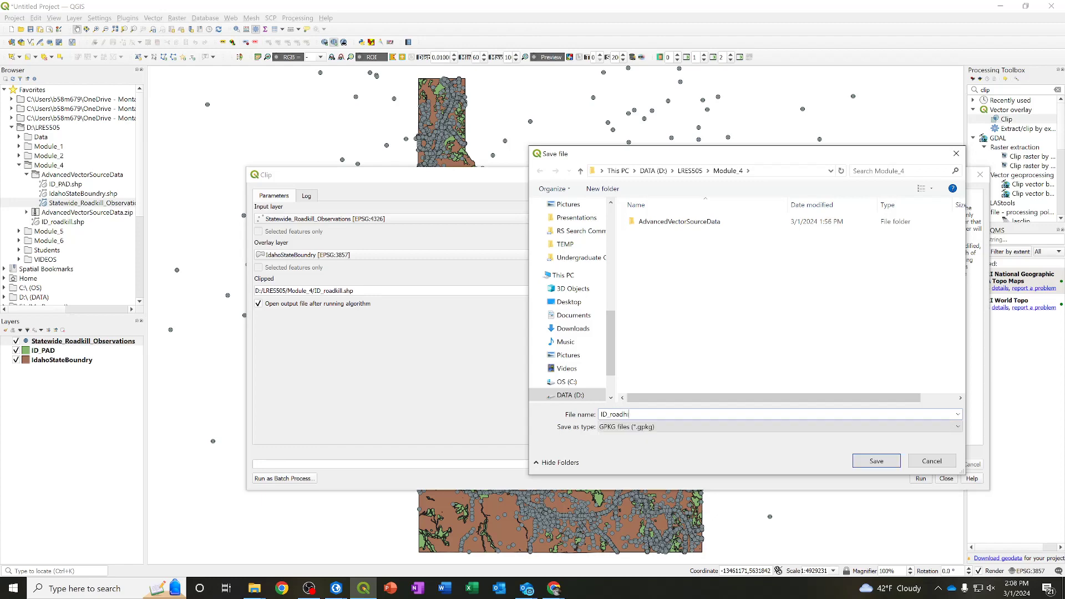
pyautogui.press('BackSpace')
pyautogui.press('BackSpace')
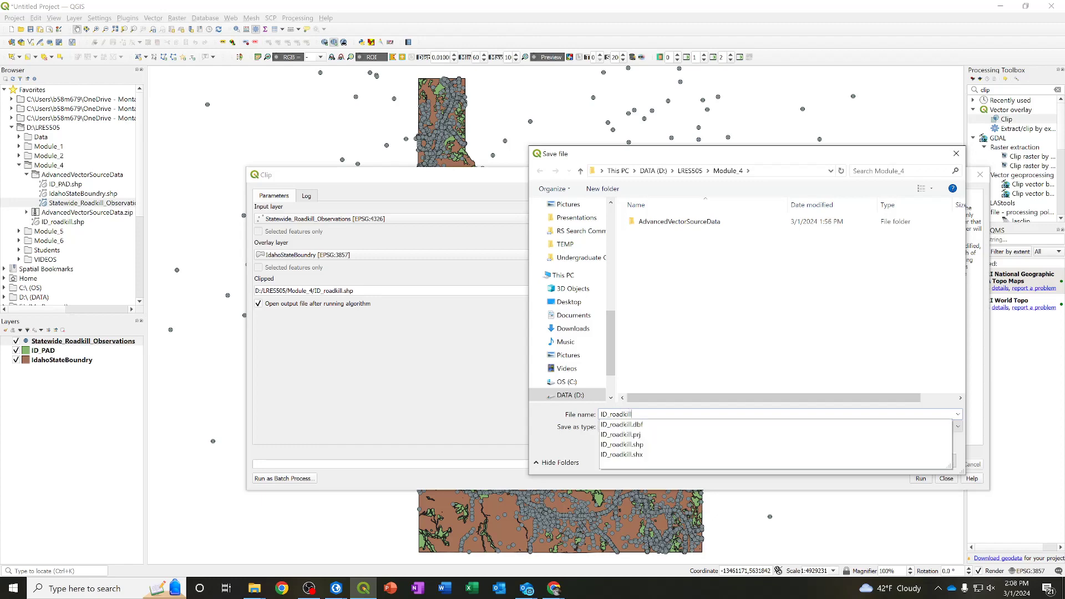
pyautogui.write('kill')
pyautogui.press('Return')
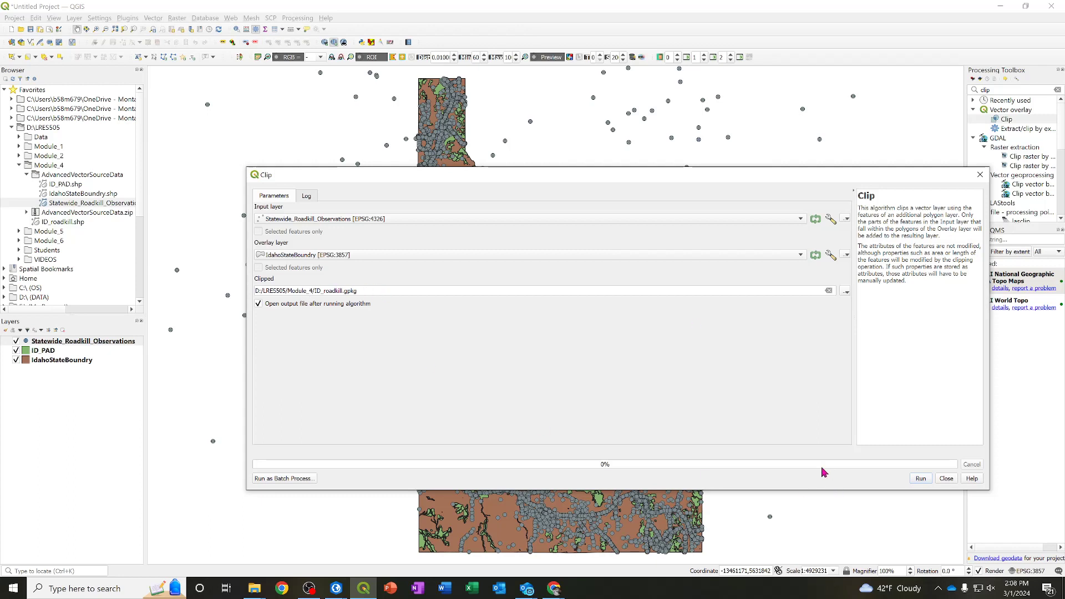
pyautogui.click(920, 479)
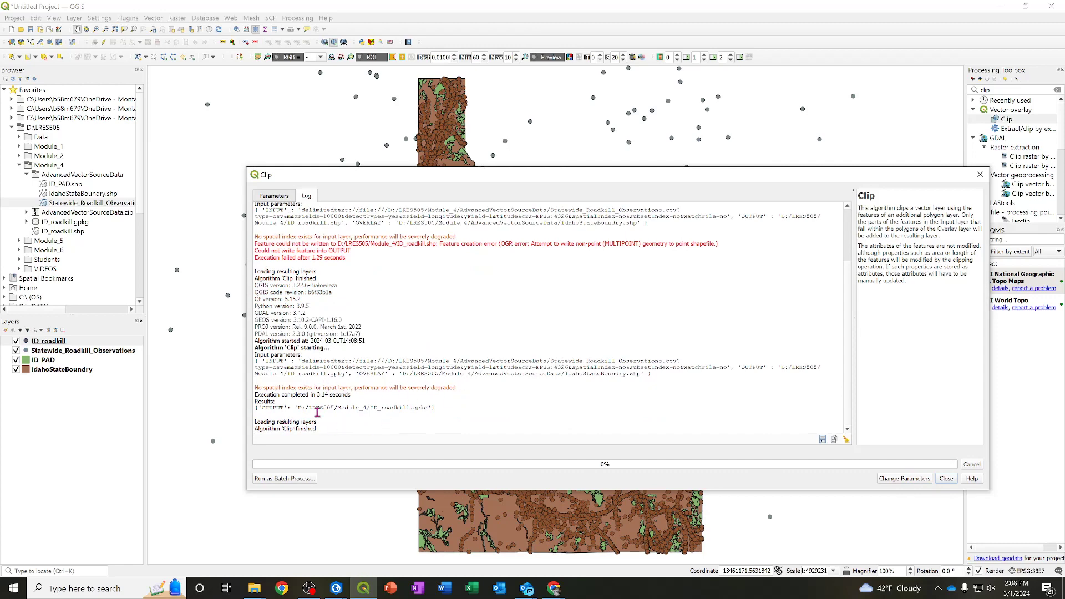
pyautogui.click(946, 479)
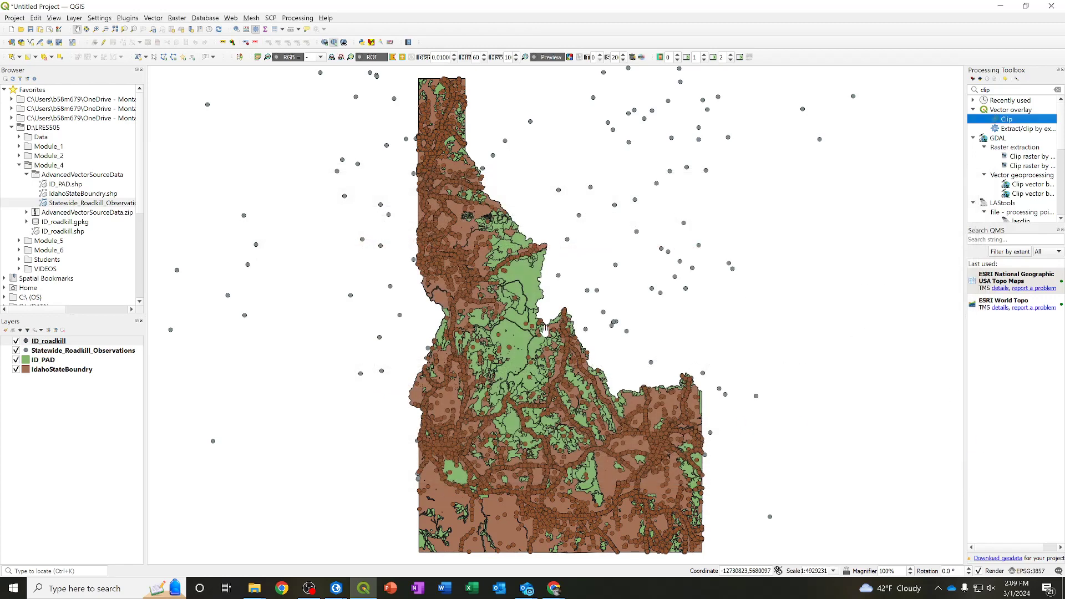
# Hide the Statewide_Roadkill_Observations layer and remove it from the project
pyautogui.click(17, 351)
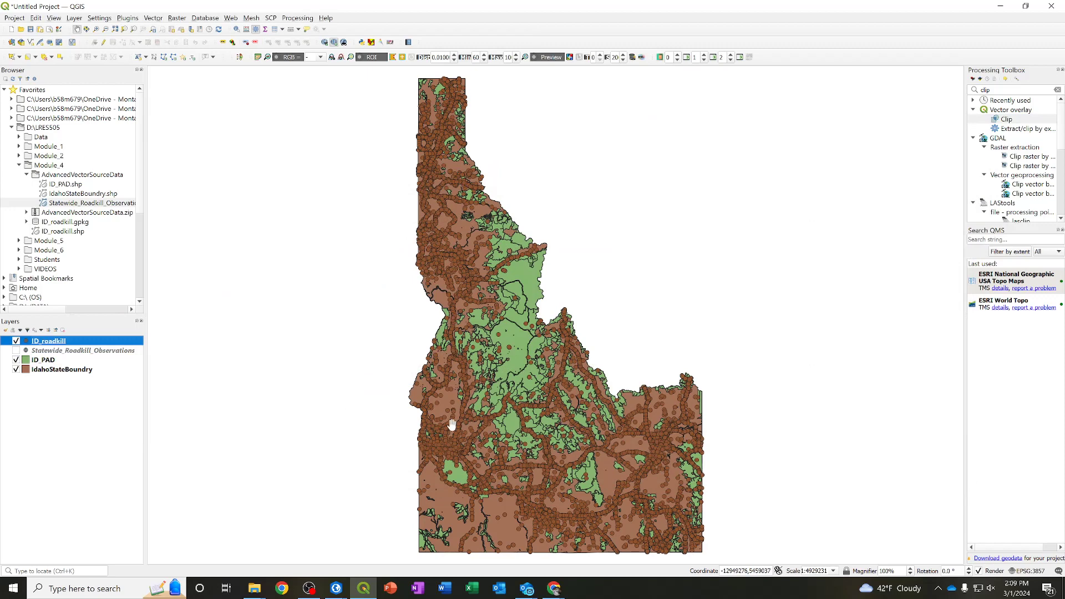
pyautogui.rightClick(60, 354)
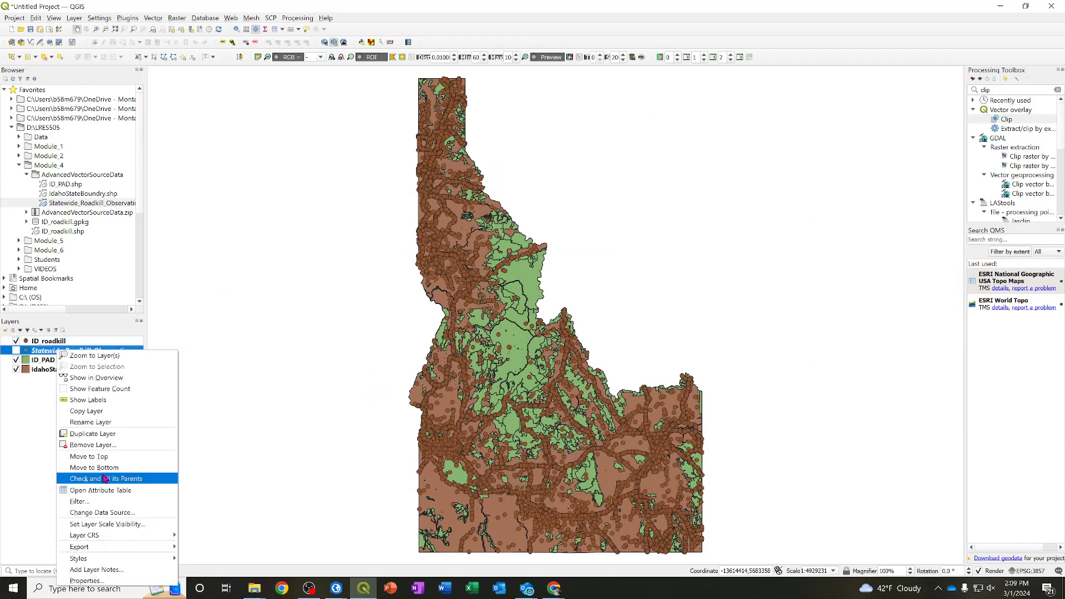
pyautogui.click(92, 445)
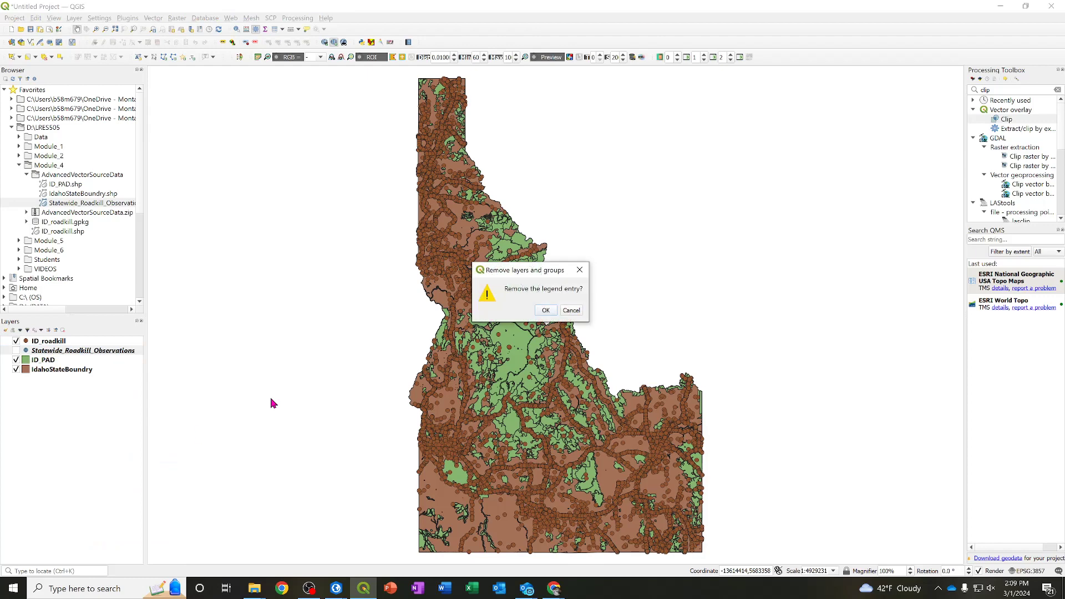
pyautogui.click(544, 312)
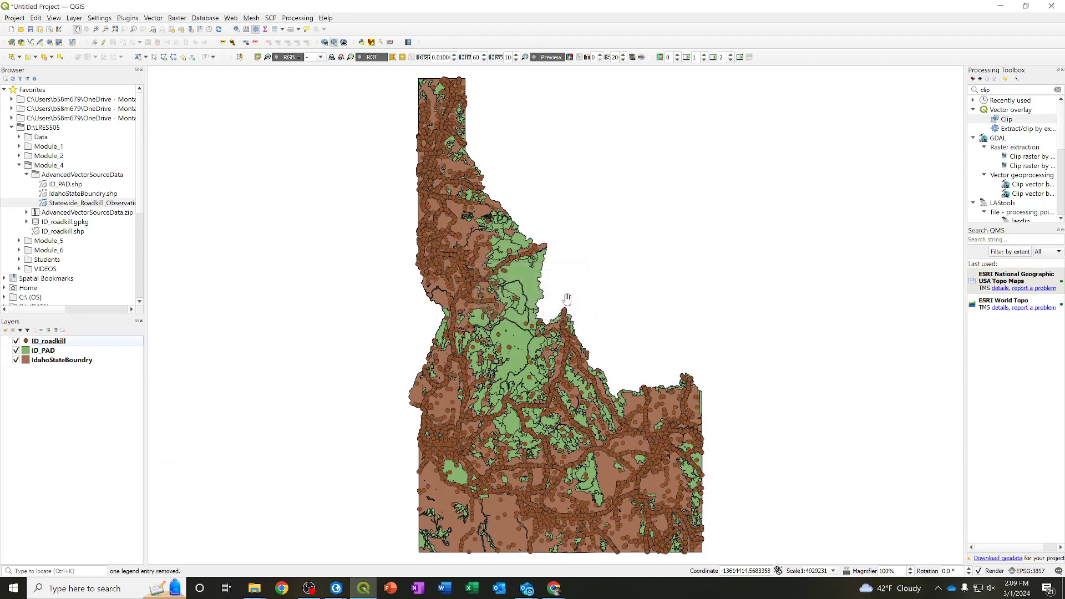
# Open the ID_roadkill attribute table, enlarge it, widen the species column to fit its contents, and examine the species recorded across the rows
pyautogui.rightClick(44, 343)
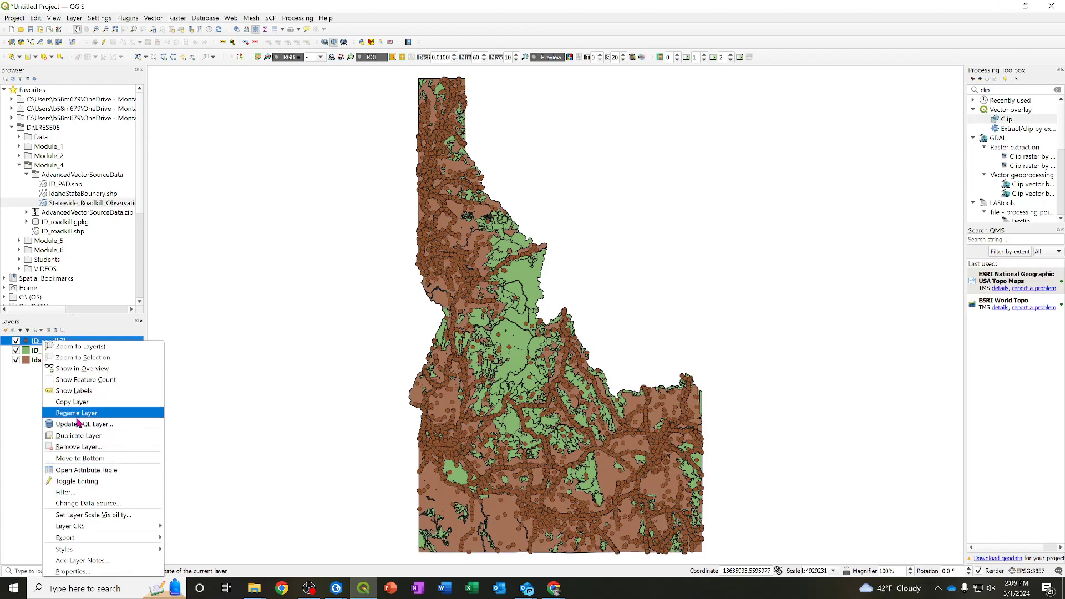
pyautogui.click(75, 471)
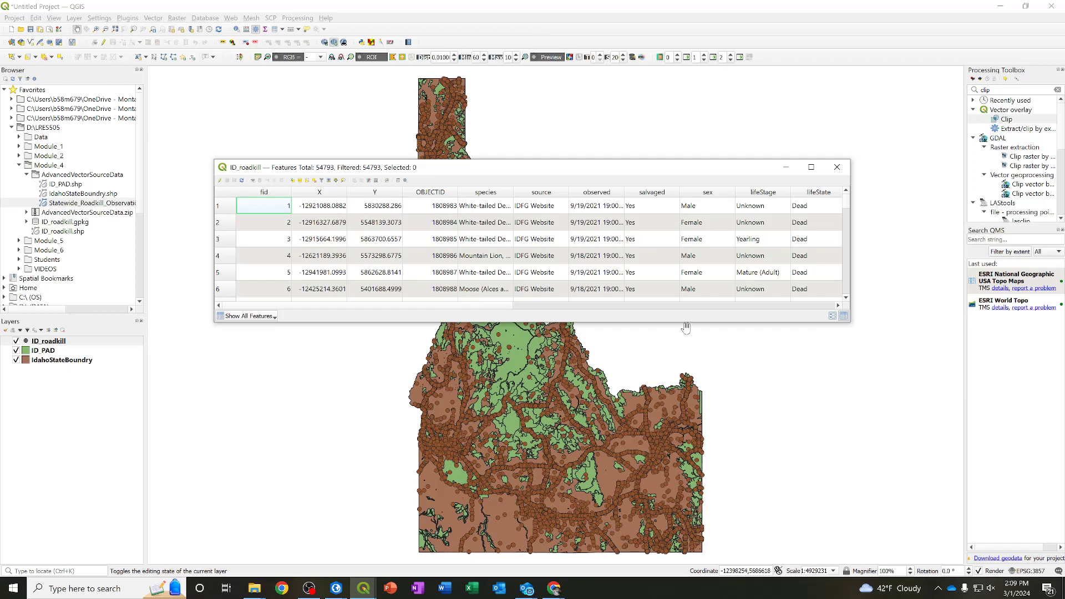
pyautogui.moveTo(689, 323); pyautogui.dragTo(692, 478)
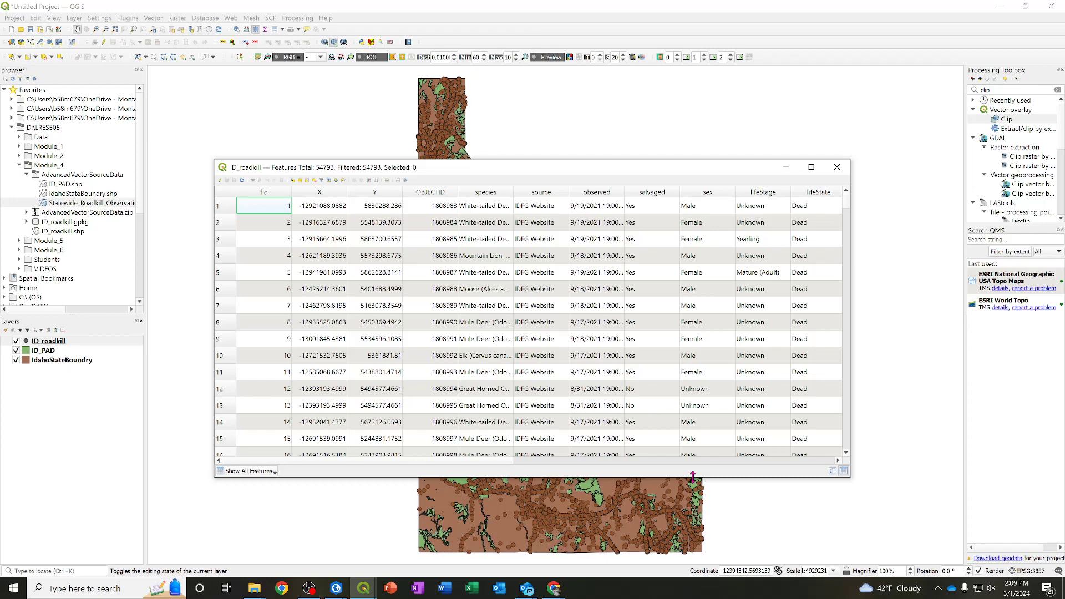
pyautogui.doubleClick(513, 192)
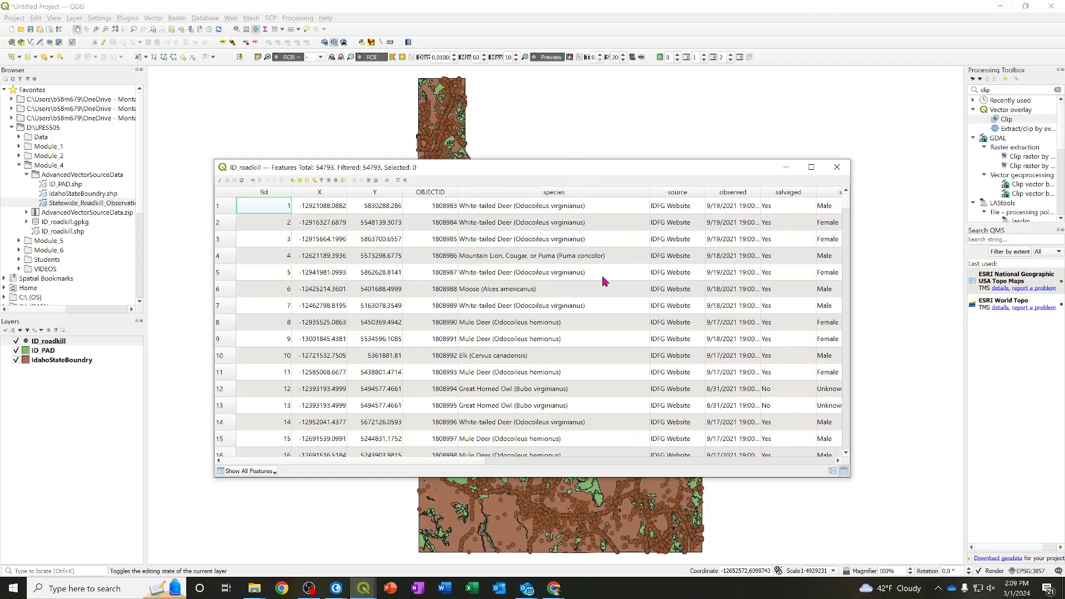
pyautogui.scroll(-5, 604, 282)
pyautogui.scroll(-20, 633, 344)
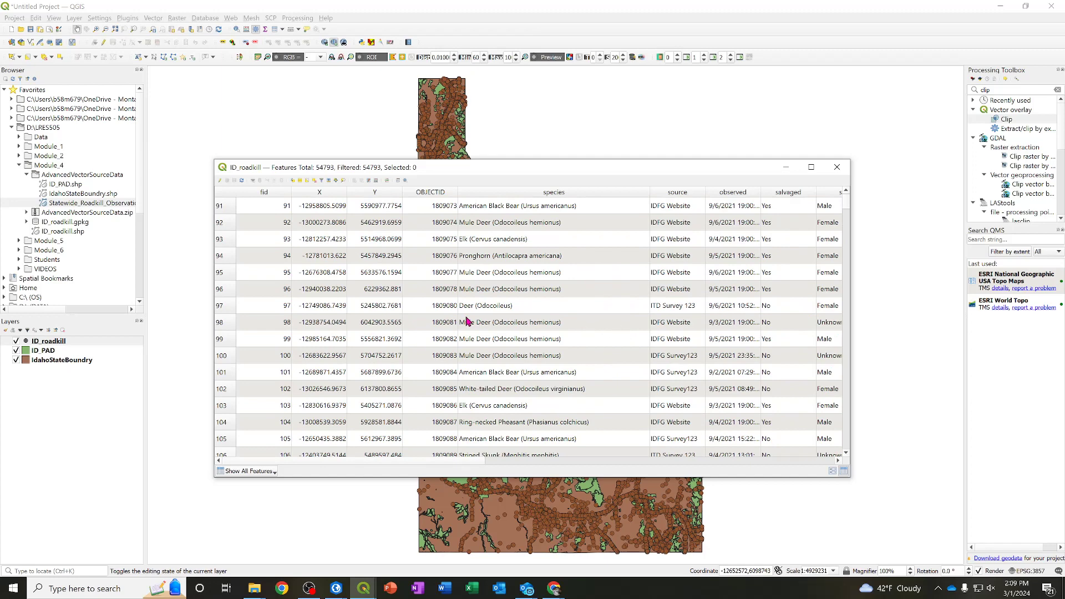
pyautogui.scroll(-11, 547, 305)
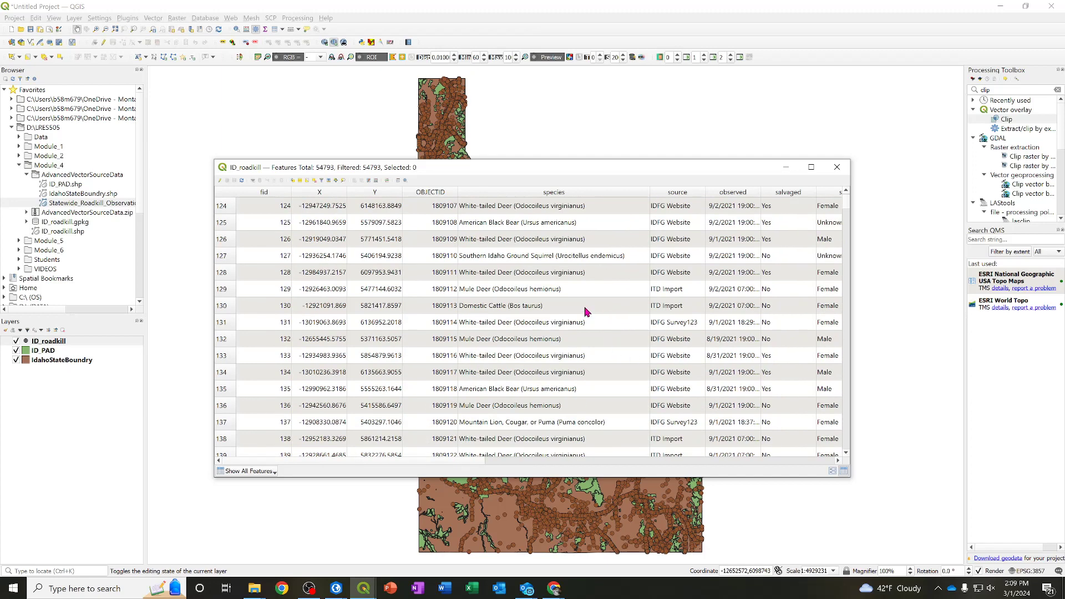
pyautogui.scroll(-2, 588, 311)
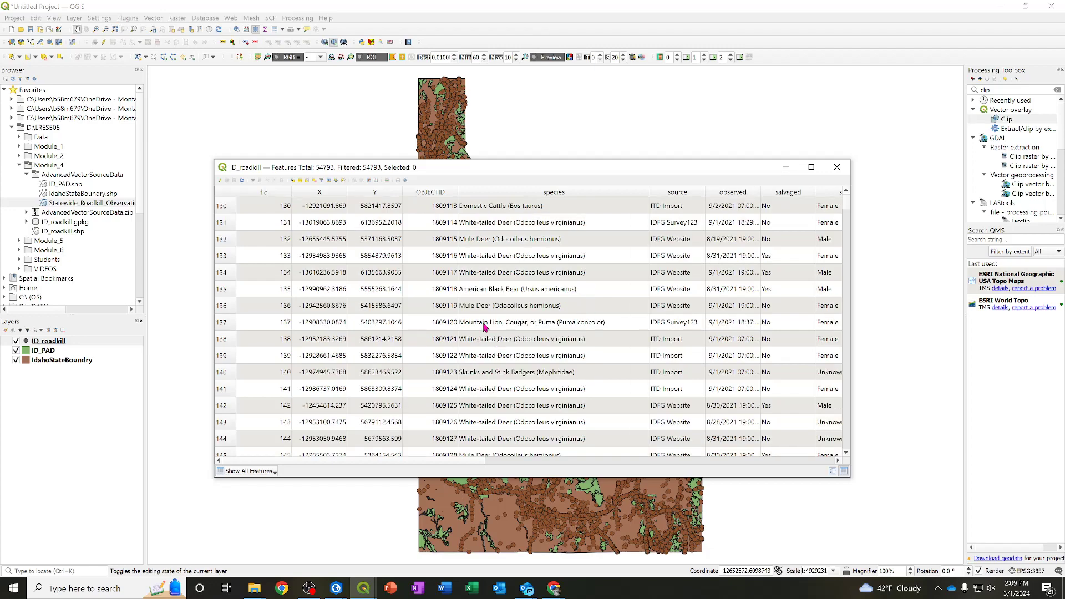
# Examine more species records in the ID_roadkill attribute table, making its window taller and repositioning it over the map
pyautogui.scroll(-2, 595, 309)
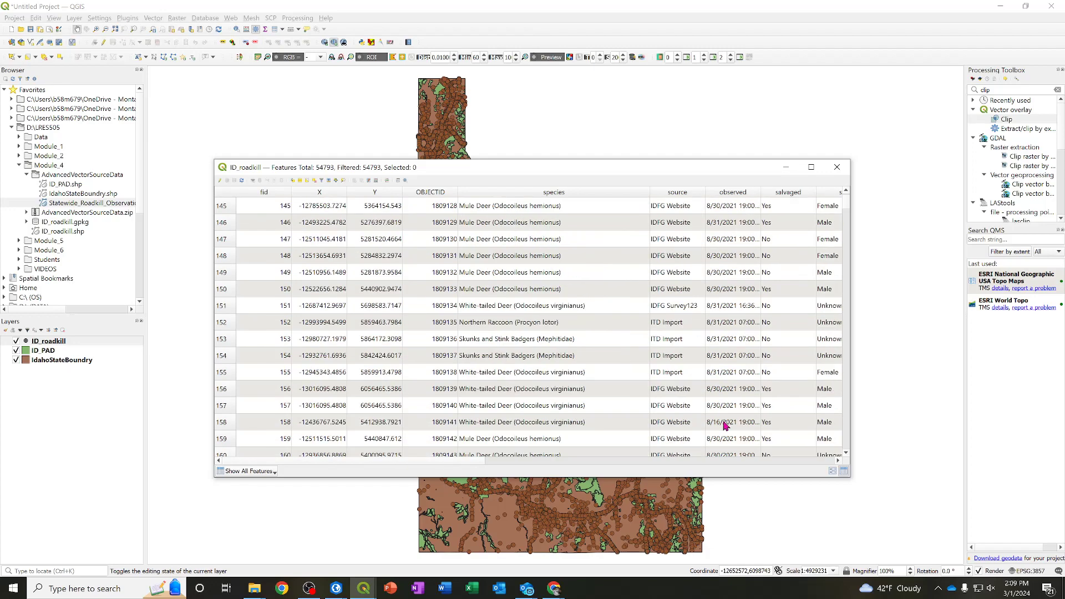
pyautogui.scroll(20, 613, 400)
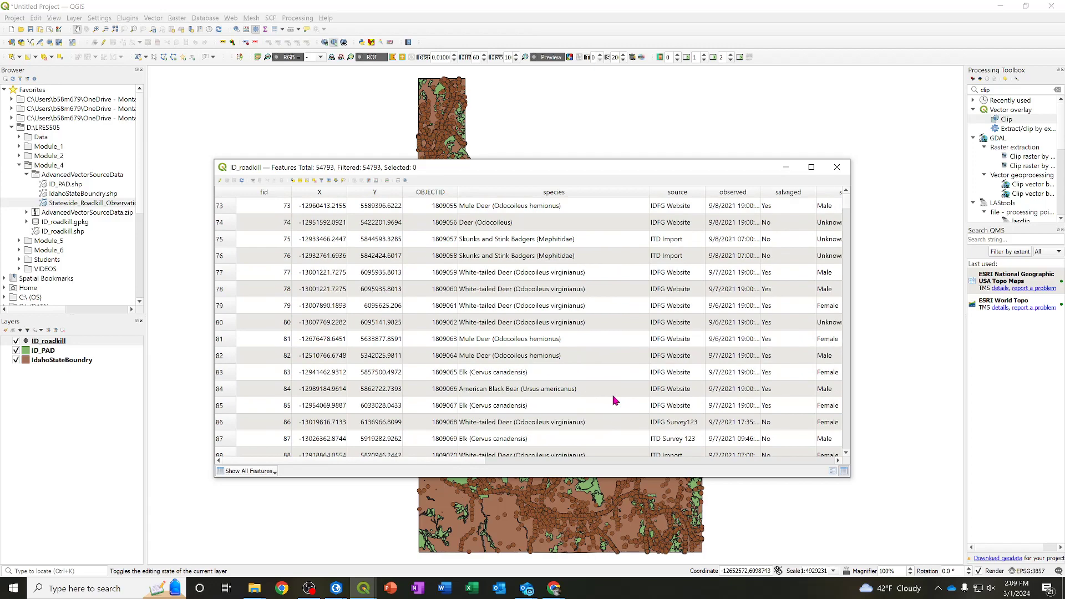
pyautogui.scroll(19, 612, 401)
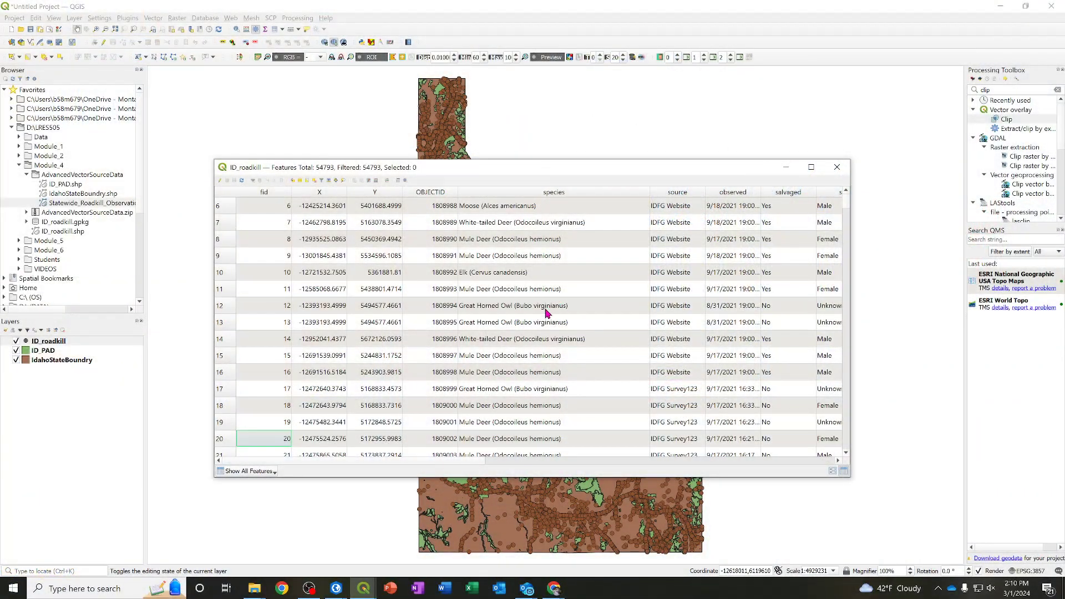
pyautogui.scroll(-11, 546, 314)
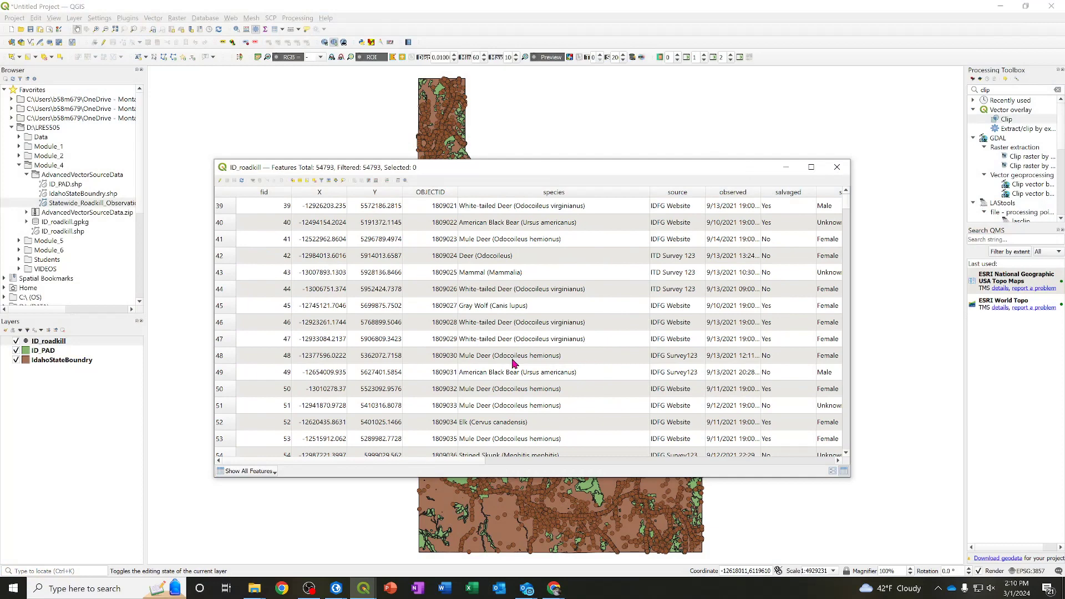
pyautogui.scroll(-5, 513, 362)
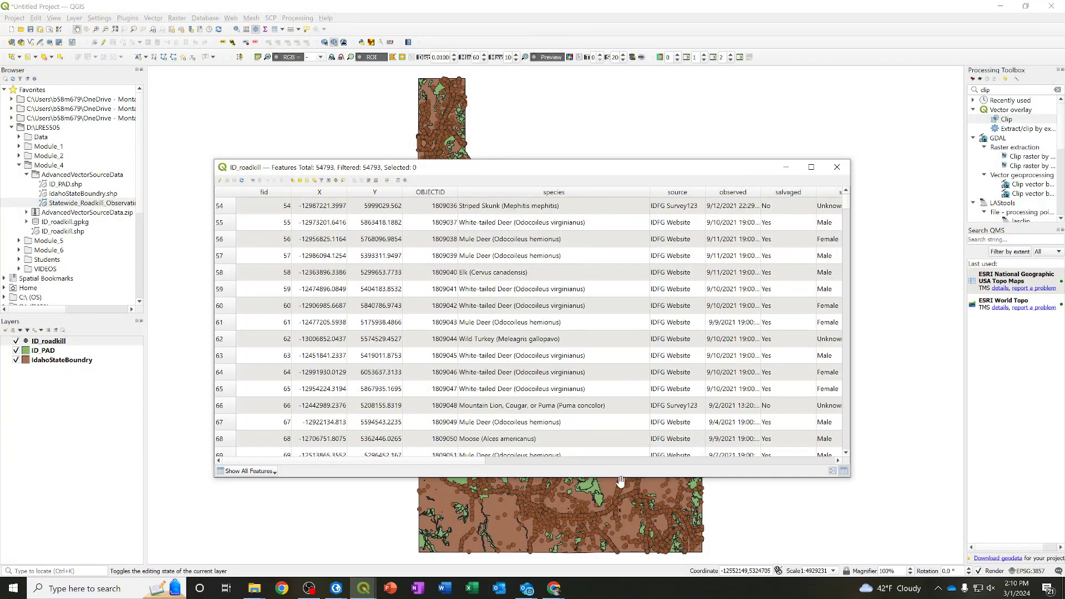
pyautogui.moveTo(621, 478); pyautogui.dragTo(627, 529)
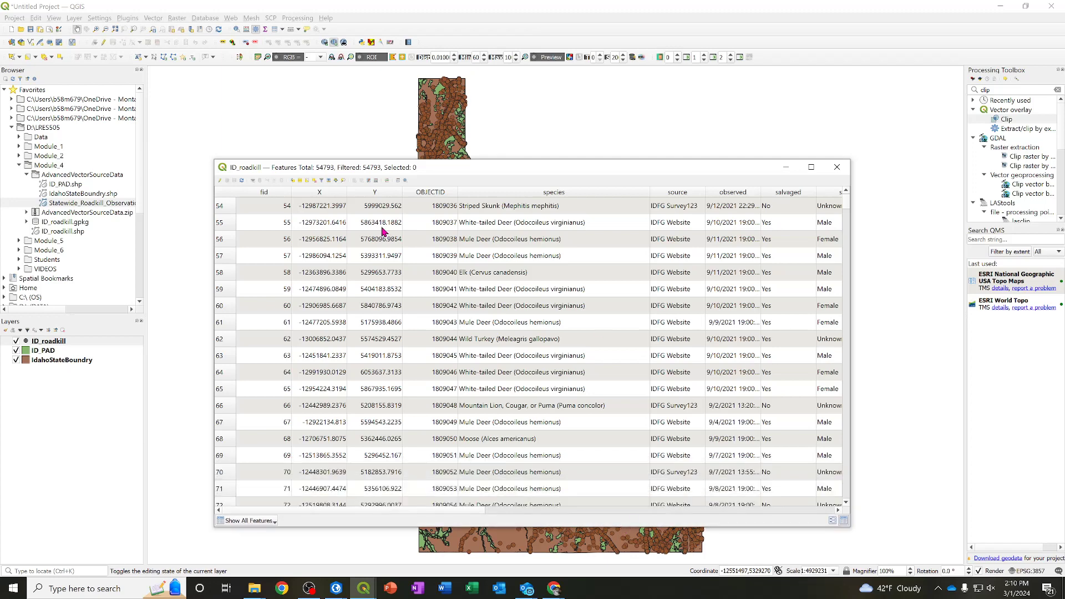
pyautogui.moveTo(529, 173); pyautogui.dragTo(582, 136)
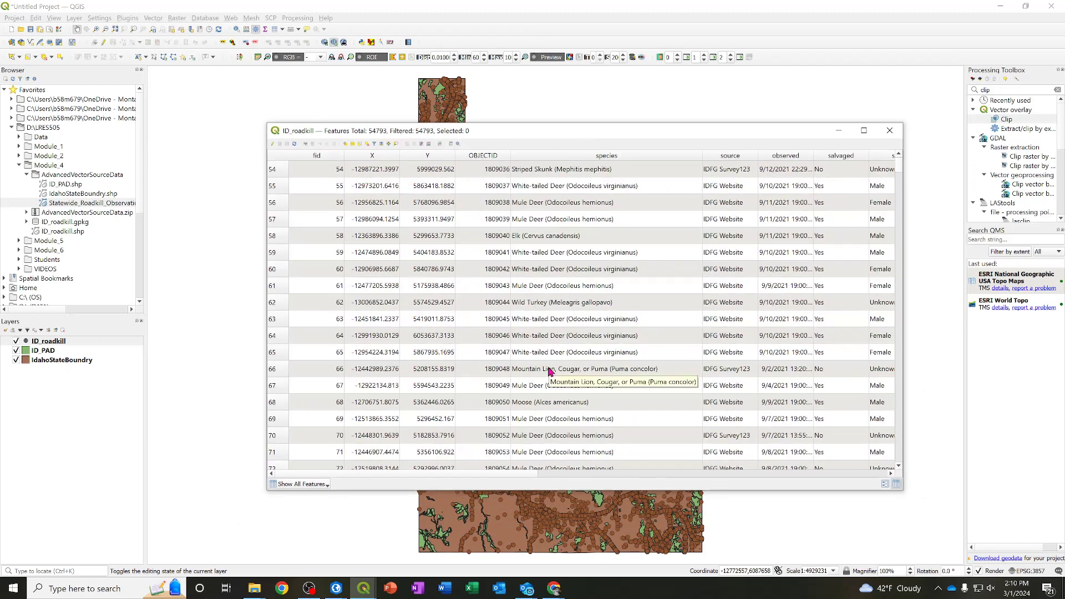
# Select the roadkill features whose species contains "Moose (Alces americanus)" using the attribute table's form, and minimize the table to show the map
pyautogui.click(375, 146)
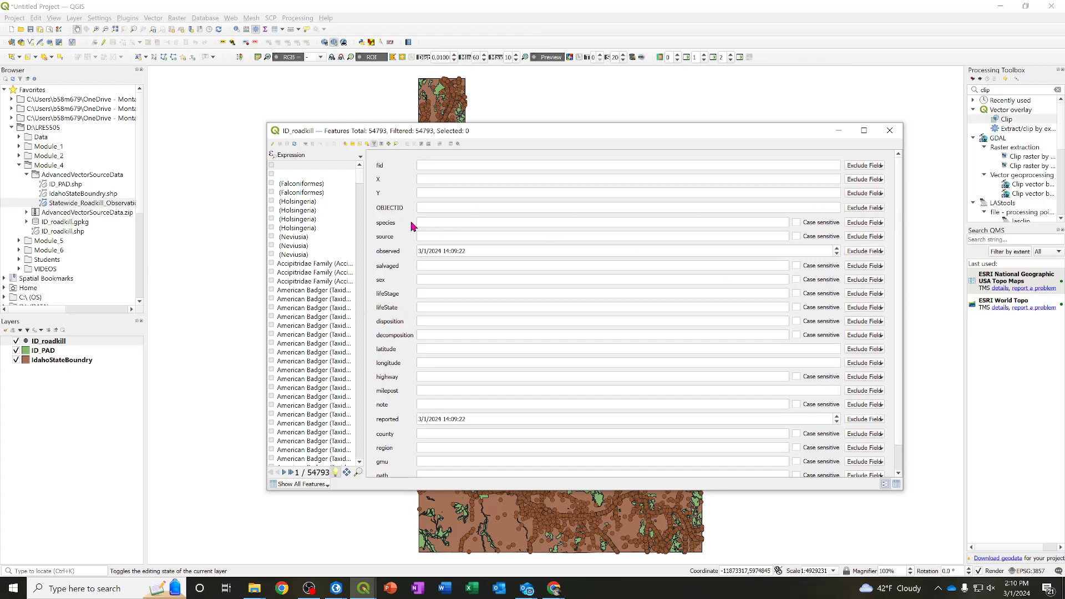
pyautogui.click(430, 222)
pyautogui.write('MOOS')
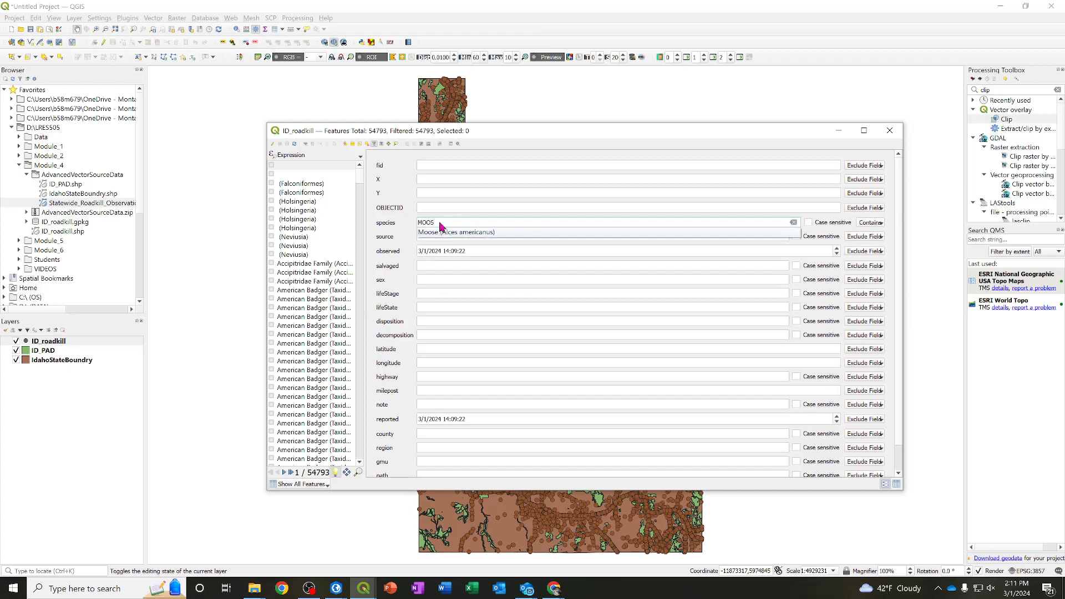
pyautogui.click(471, 232)
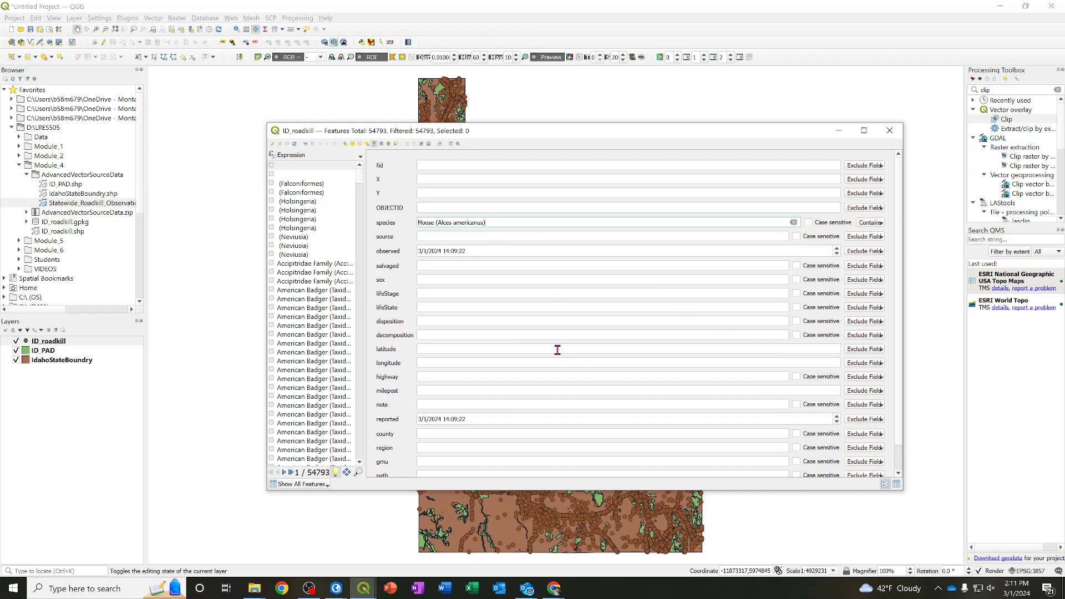
pyautogui.scroll(-2, 558, 350)
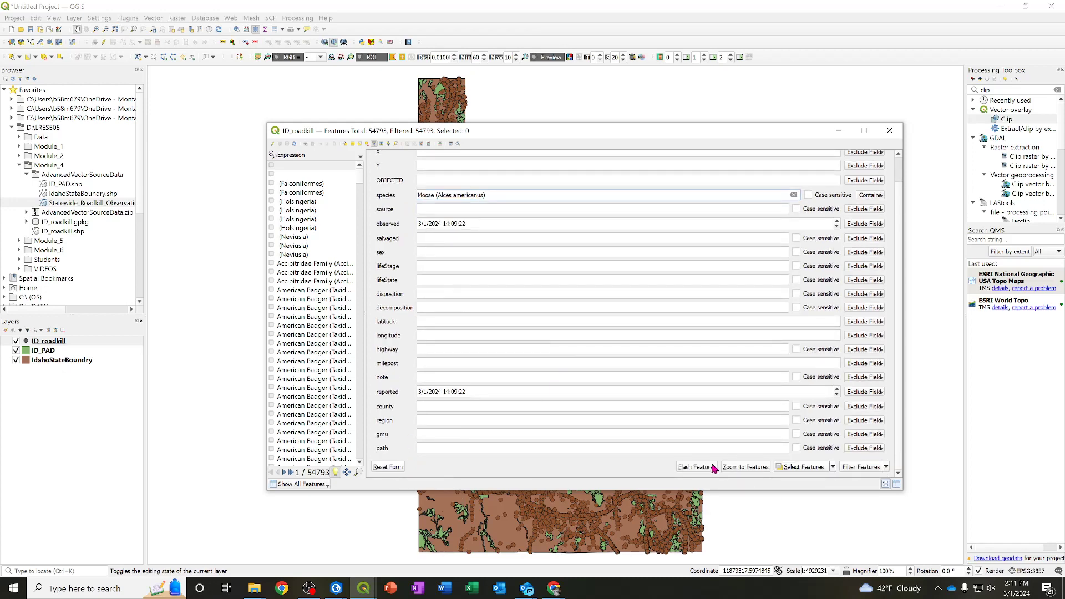
pyautogui.click(804, 466)
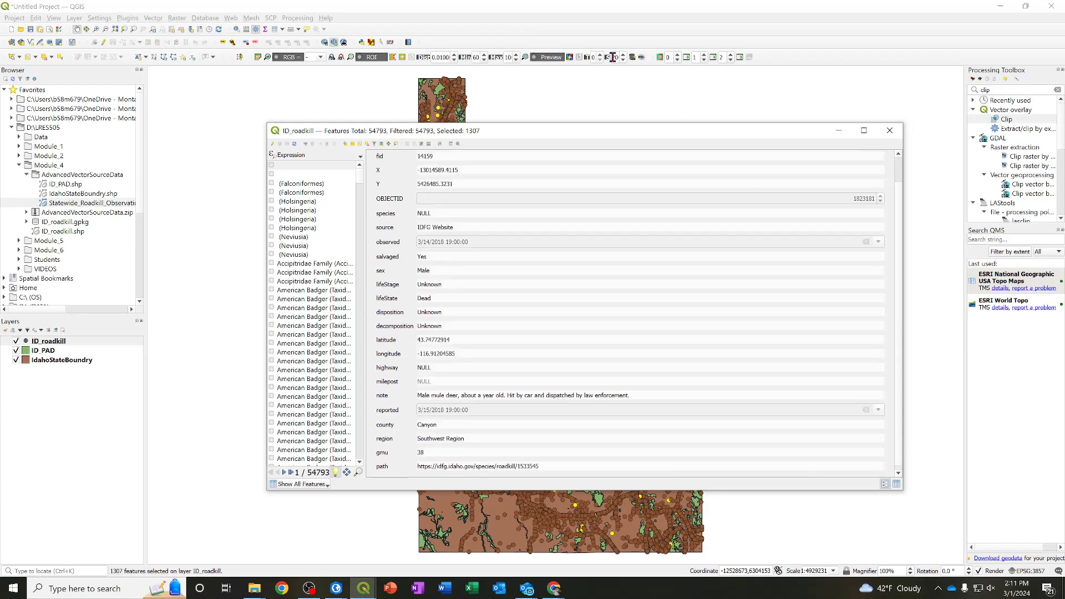
pyautogui.click(838, 131)
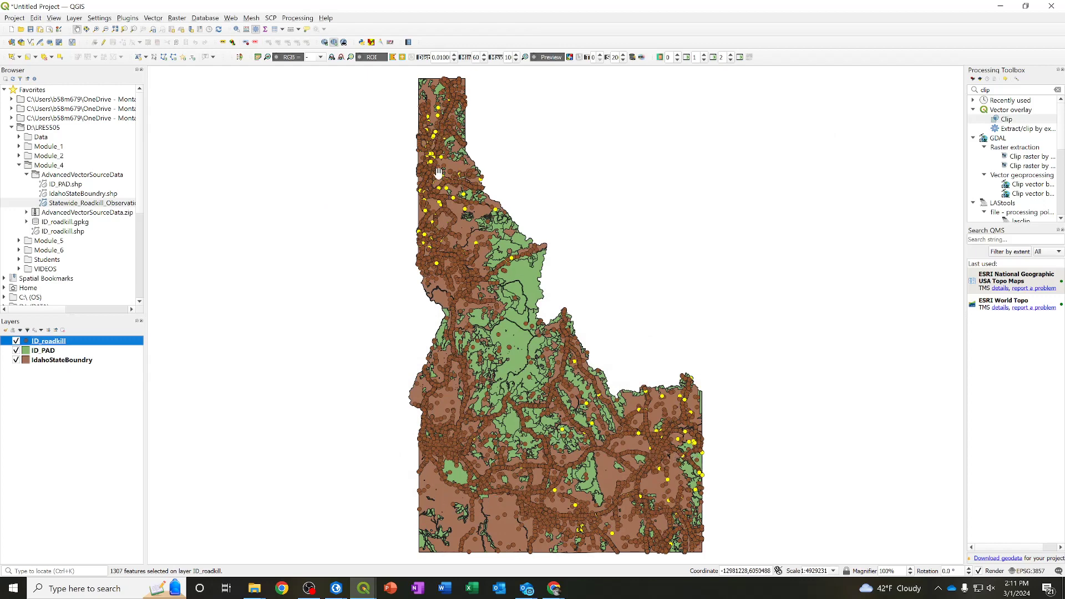
pyautogui.rightClick(49, 345)
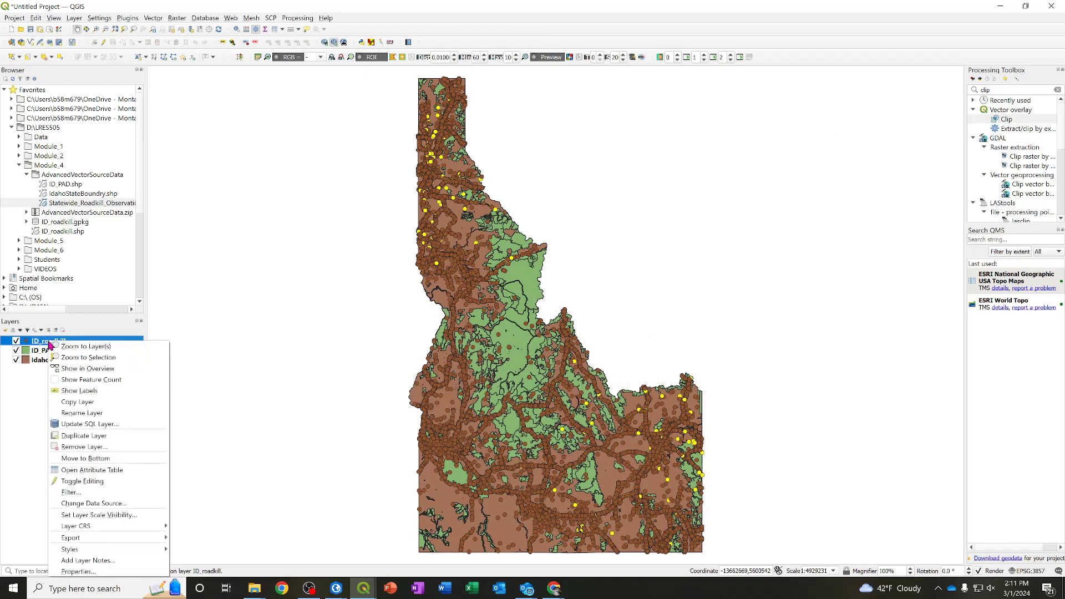
pyautogui.moveTo(138, 541)
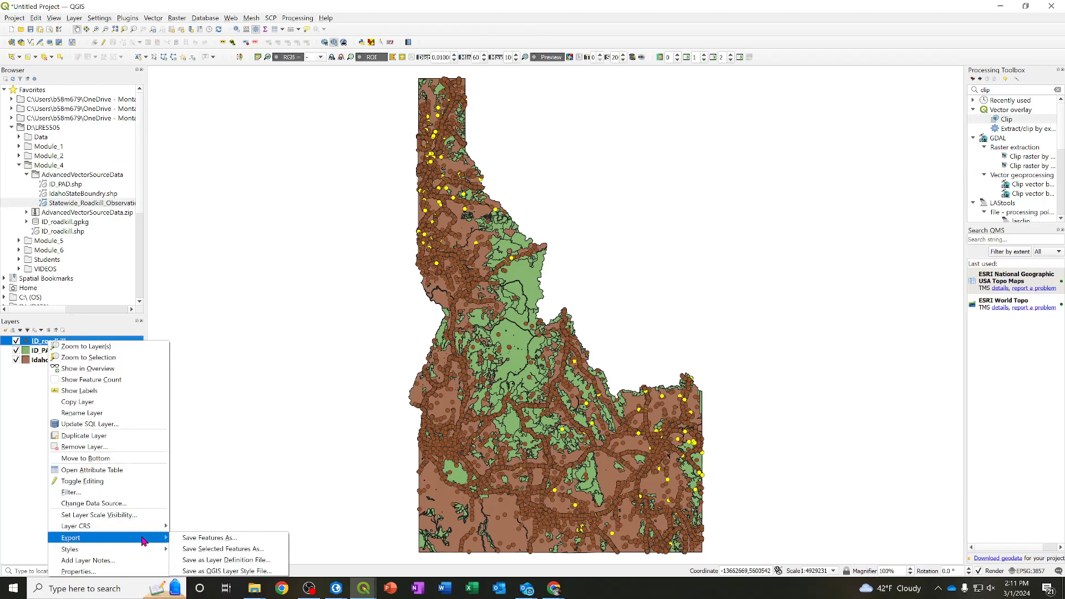
pyautogui.click(211, 550)
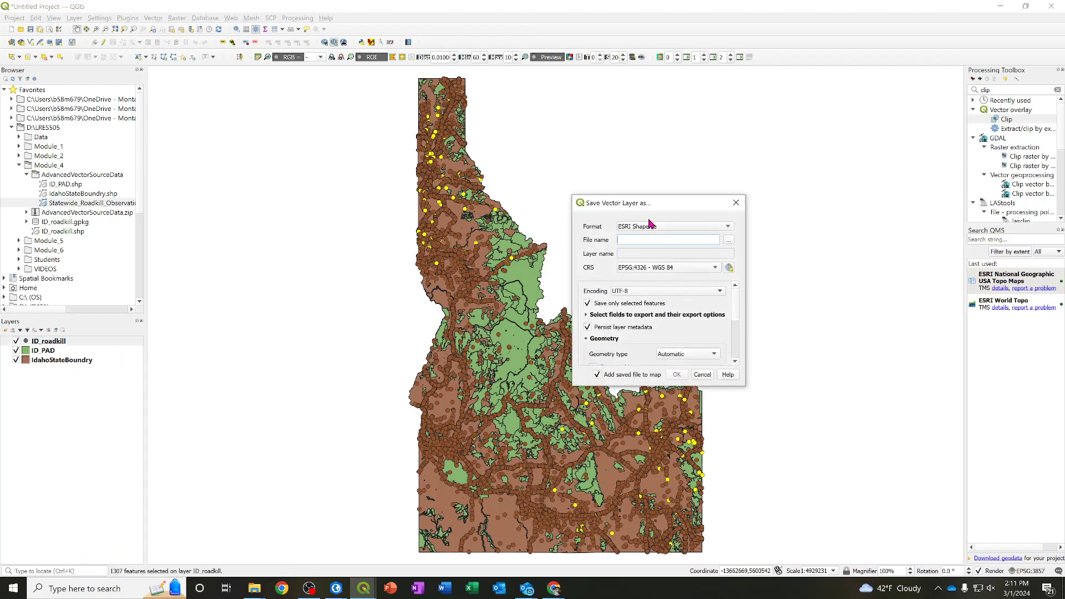
pyautogui.click(702, 375)
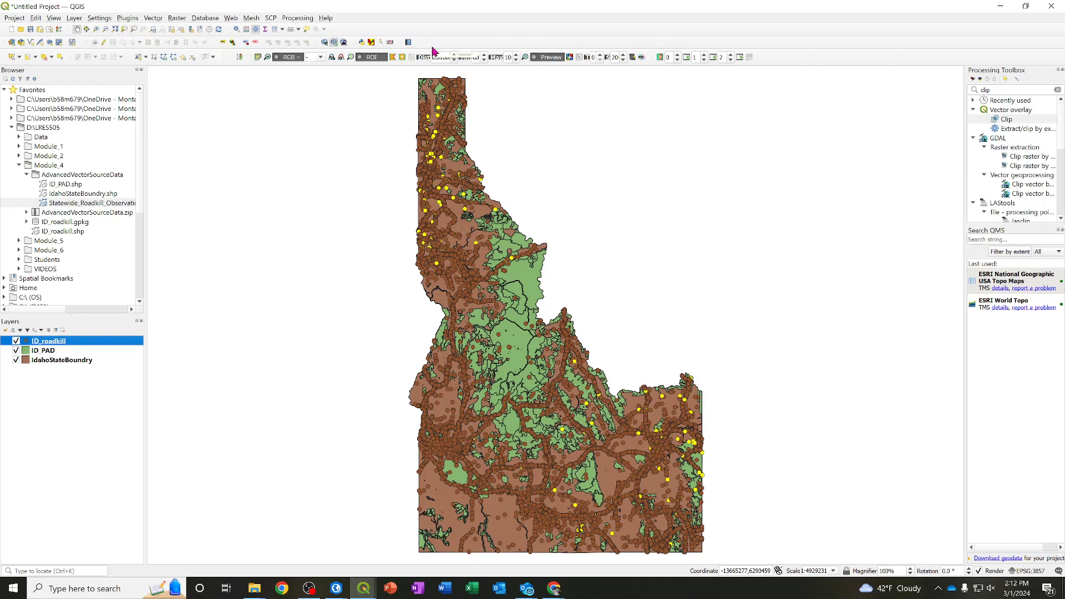
# Clear the feature selection on the ID_roadkill layer and close its open attribute tables
pyautogui.rightClick(39, 340)
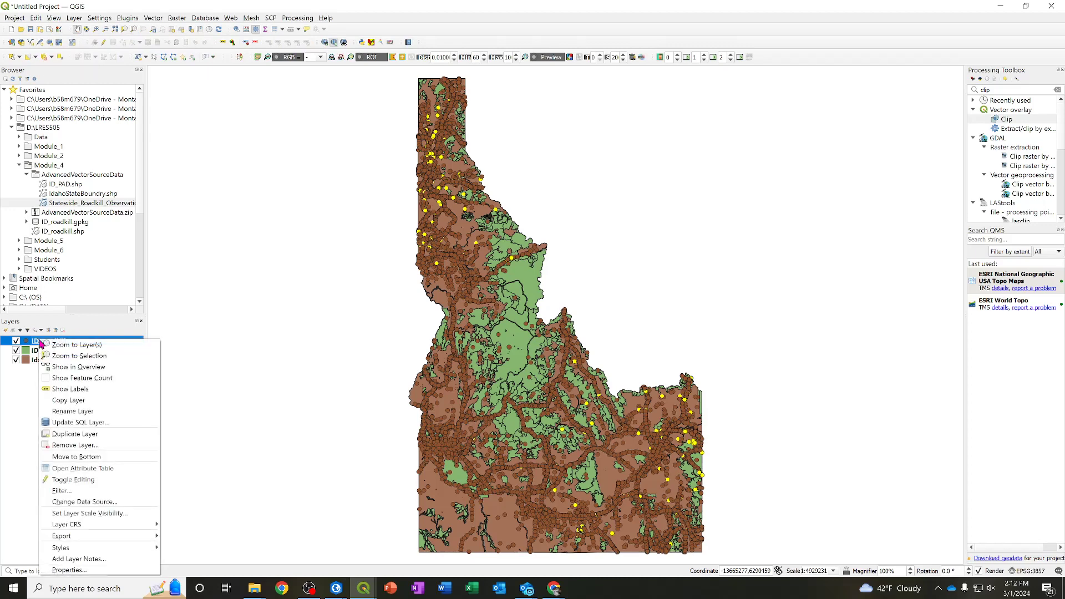
pyautogui.click(107, 479)
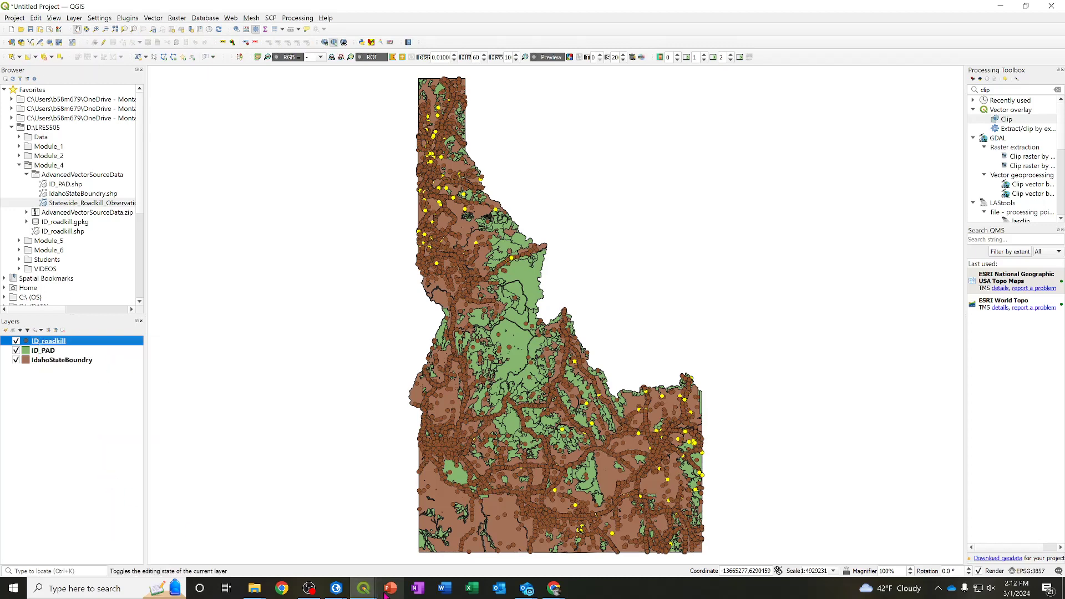
pyautogui.moveTo(364, 589)
pyautogui.click(427, 509)
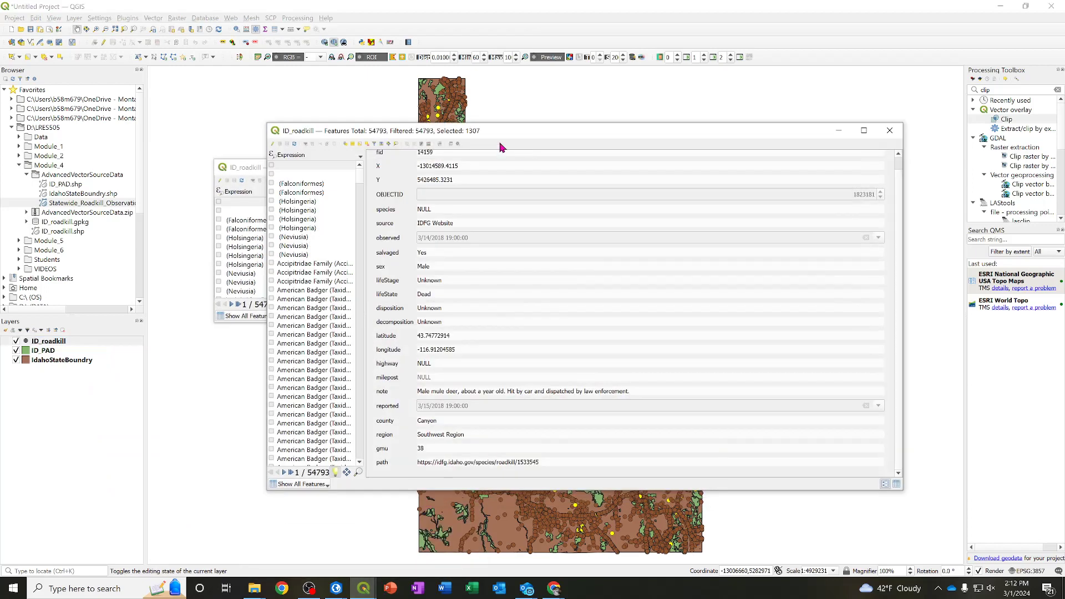
pyautogui.click(891, 136)
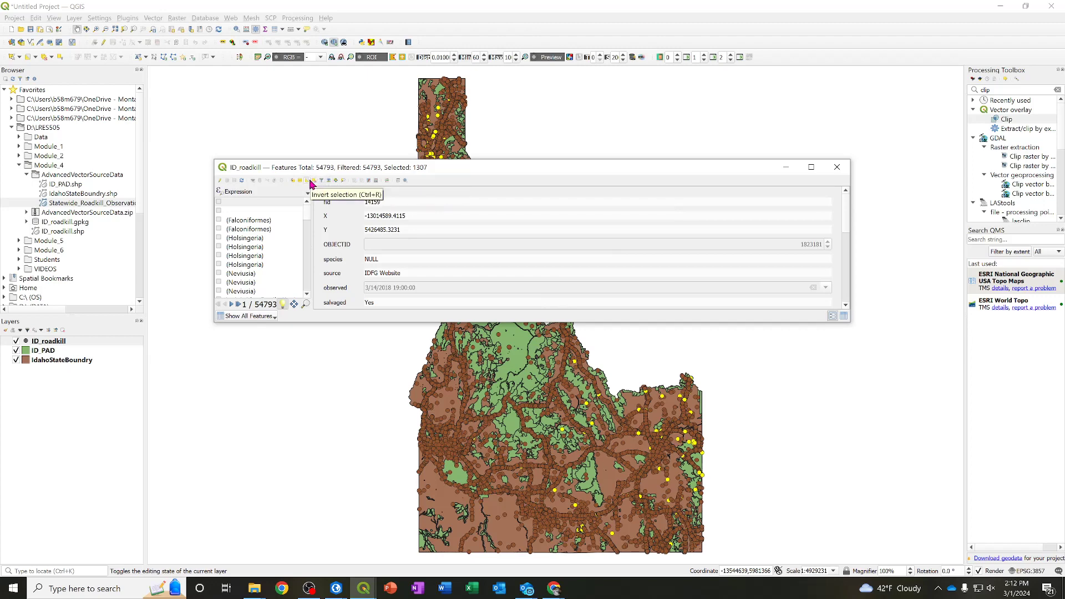
pyautogui.click(314, 183)
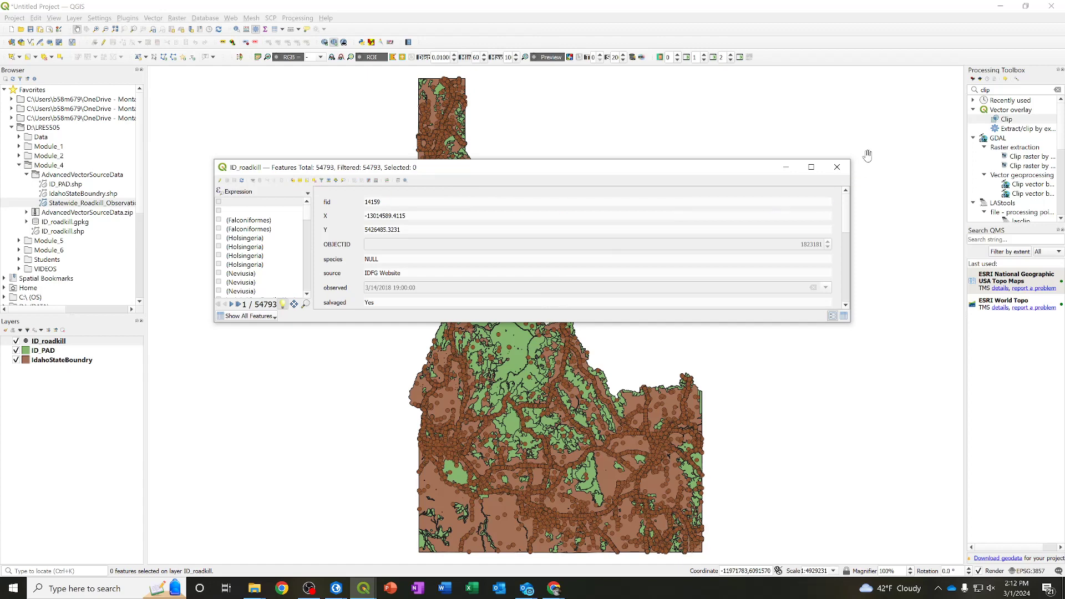
pyautogui.click(837, 167)
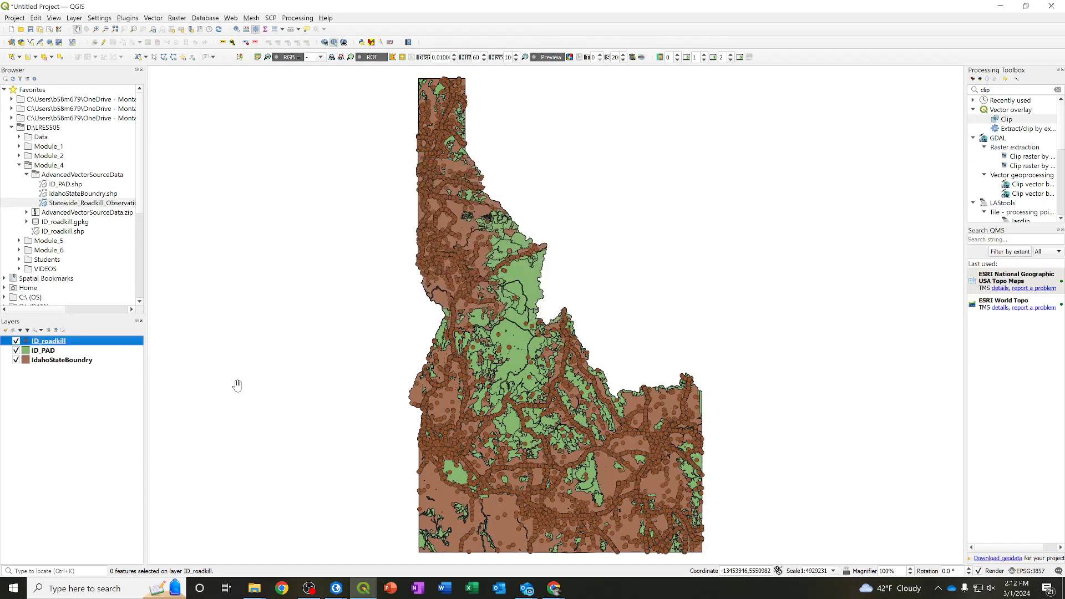
# Open the Query Builder for the ID_roadkill layer, widen it, and begin the filter expression with "species" =
pyautogui.rightClick(53, 341)
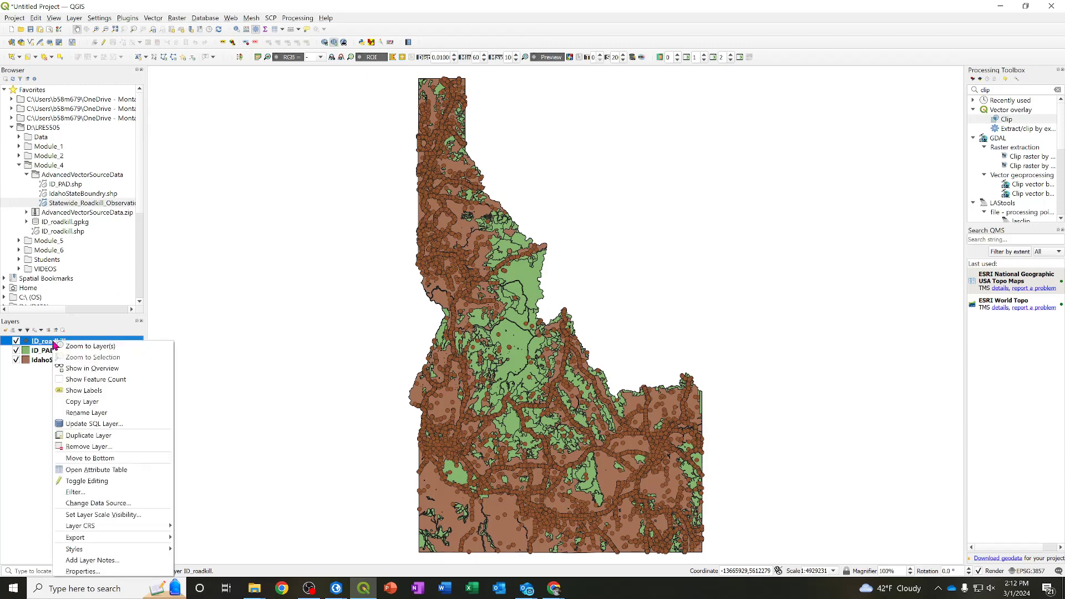
pyautogui.click(78, 493)
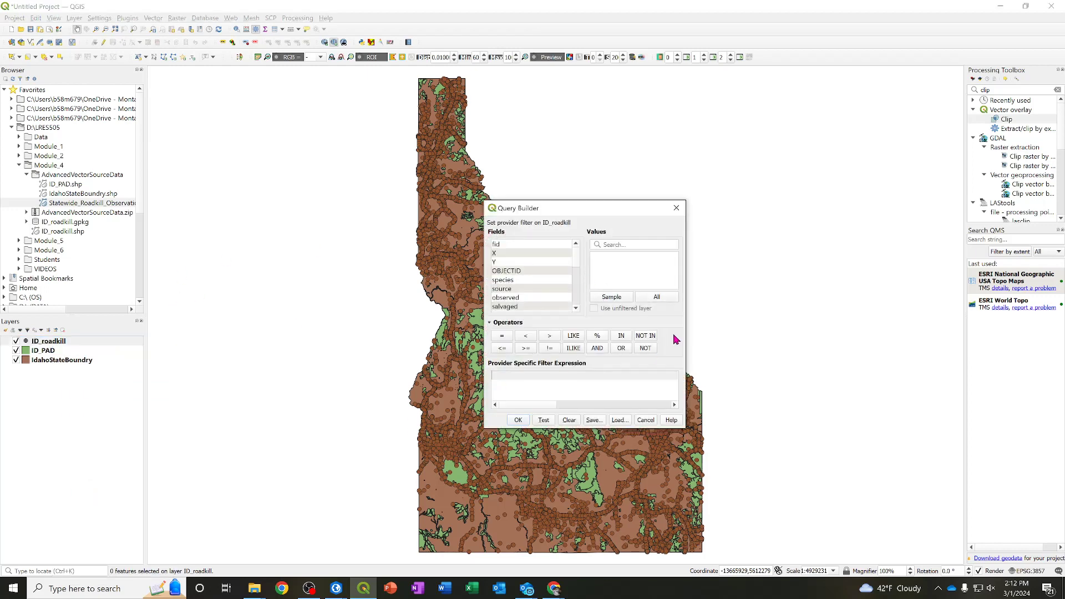
pyautogui.moveTo(688, 322); pyautogui.dragTo(815, 322)
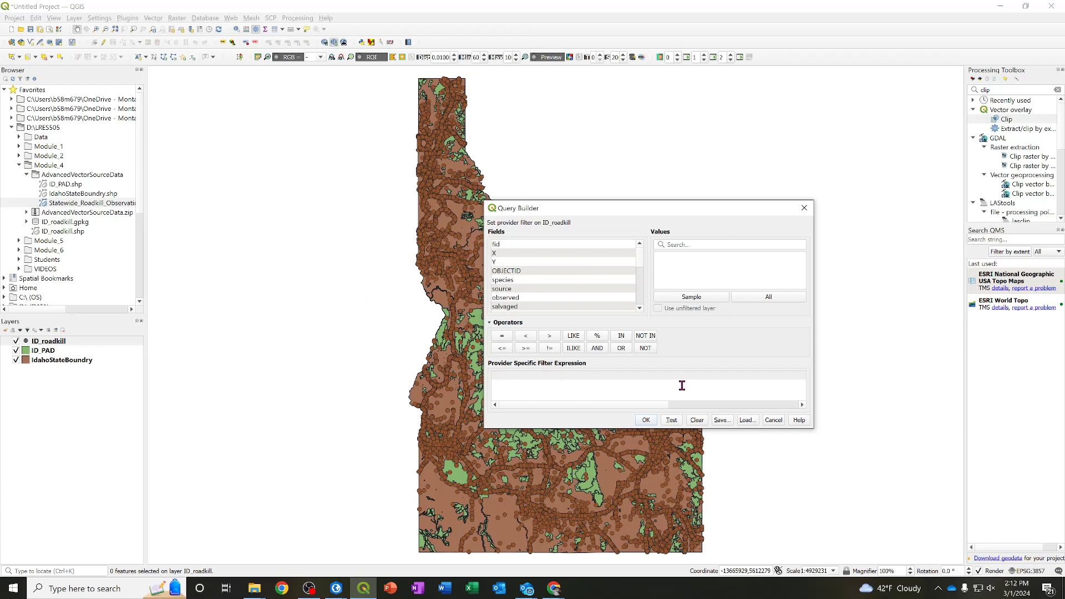
pyautogui.doubleClick(511, 281)
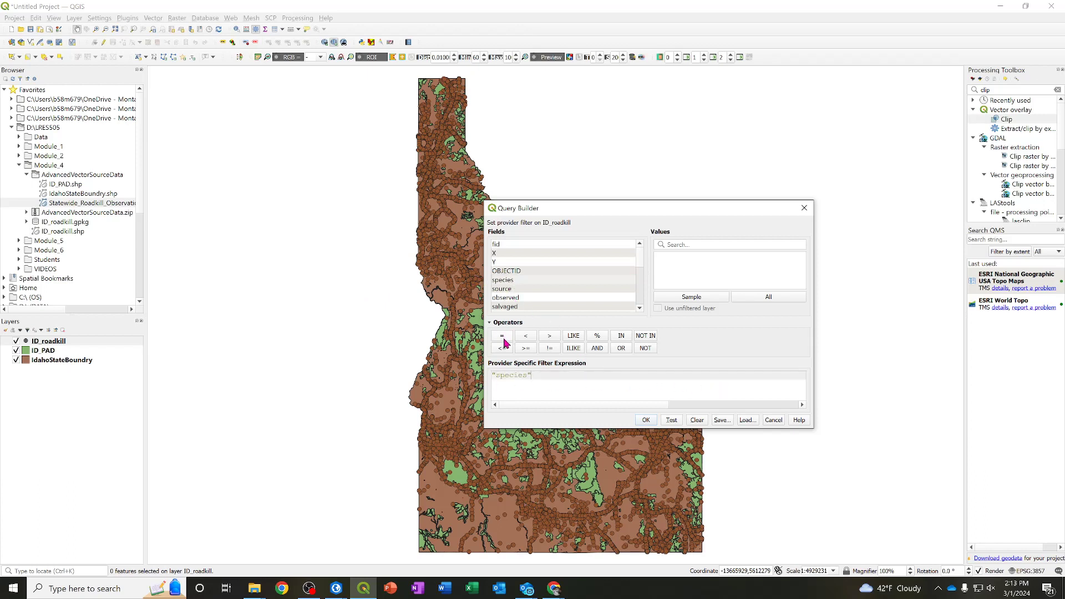
# List all values of the species field, complete the filter expression with 'Moose (Alces americanus)', and test it
pyautogui.click(508, 281)
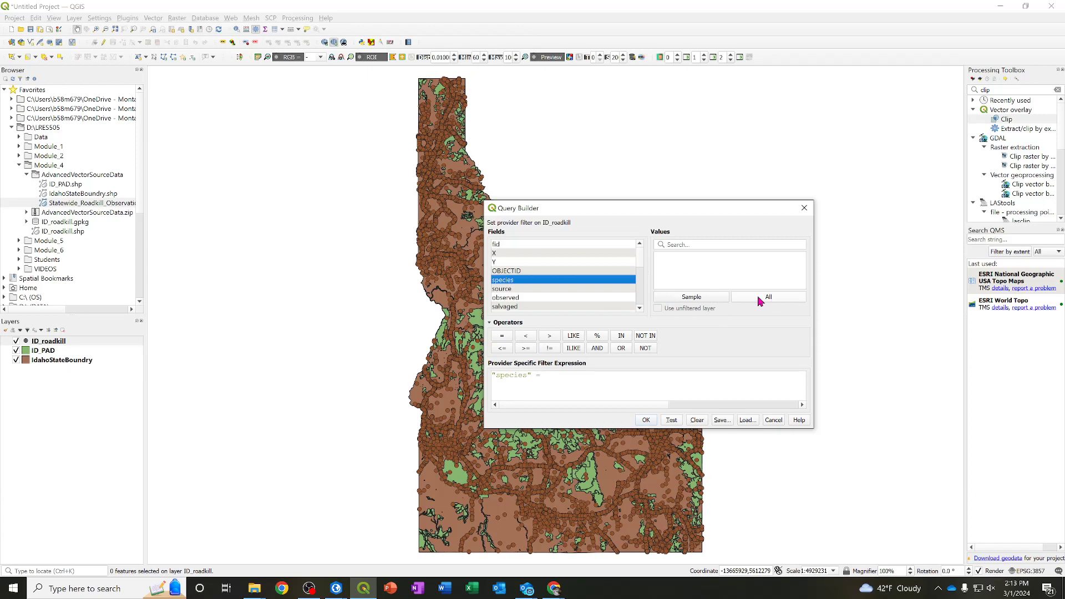
pyautogui.click(689, 297)
pyautogui.scroll(-5, 716, 275)
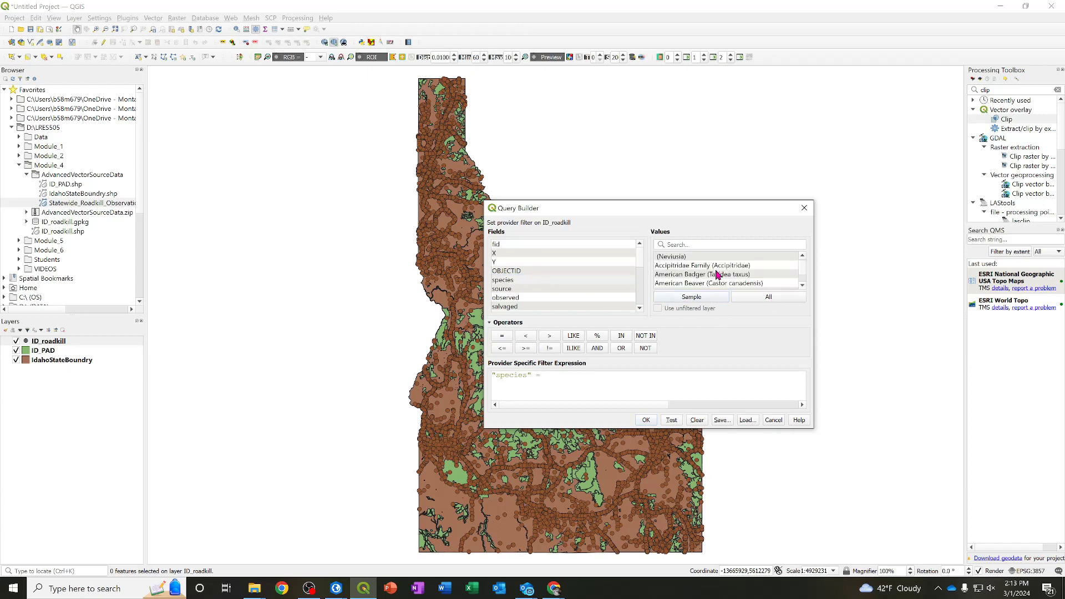
pyautogui.click(780, 298)
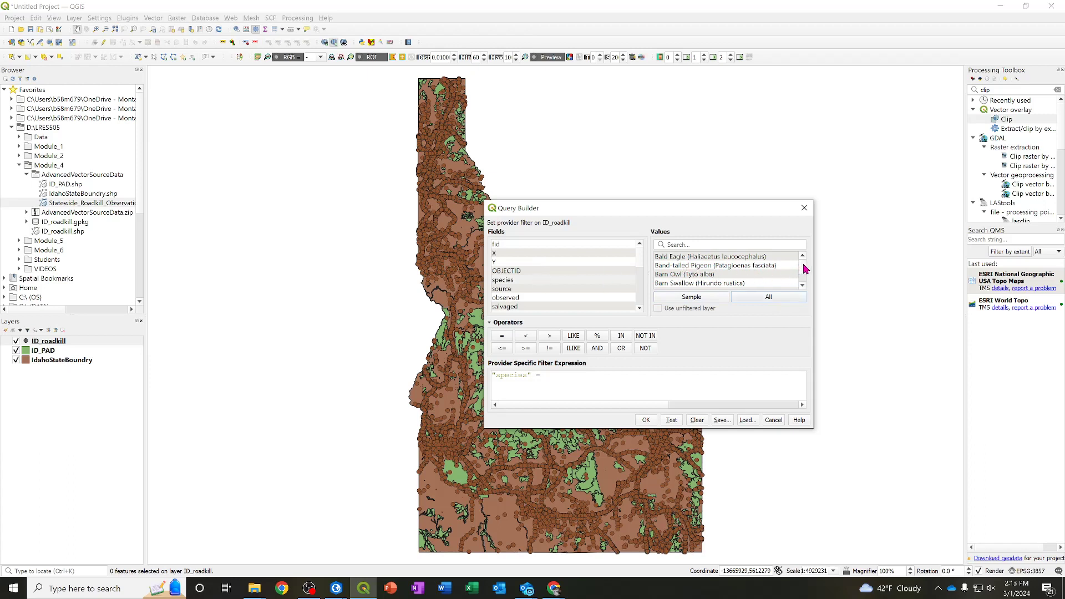
pyautogui.moveTo(804, 264); pyautogui.dragTo(805, 269)
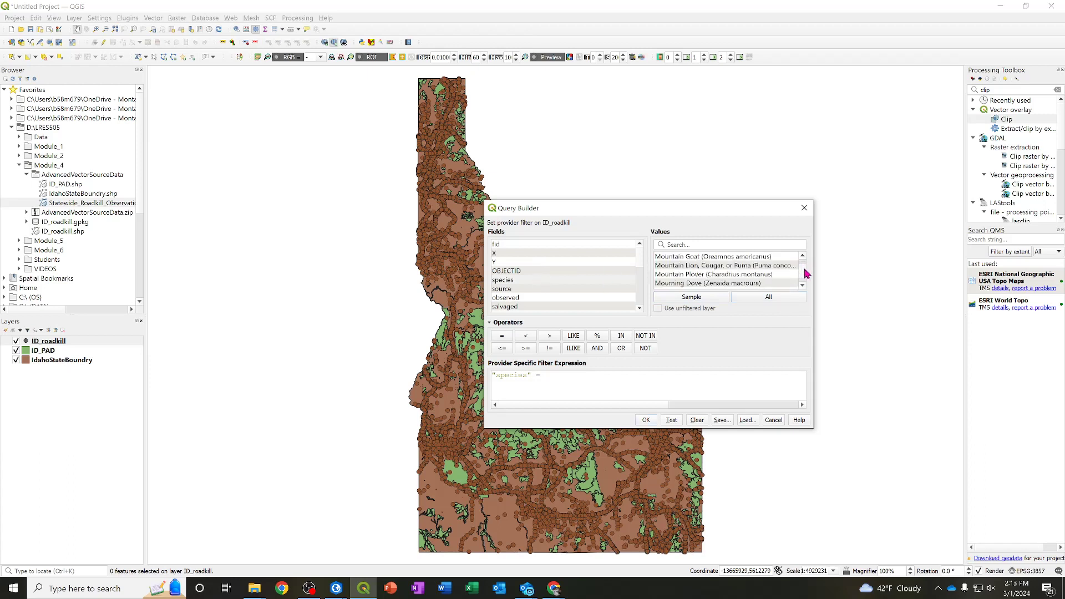
pyautogui.click(803, 255)
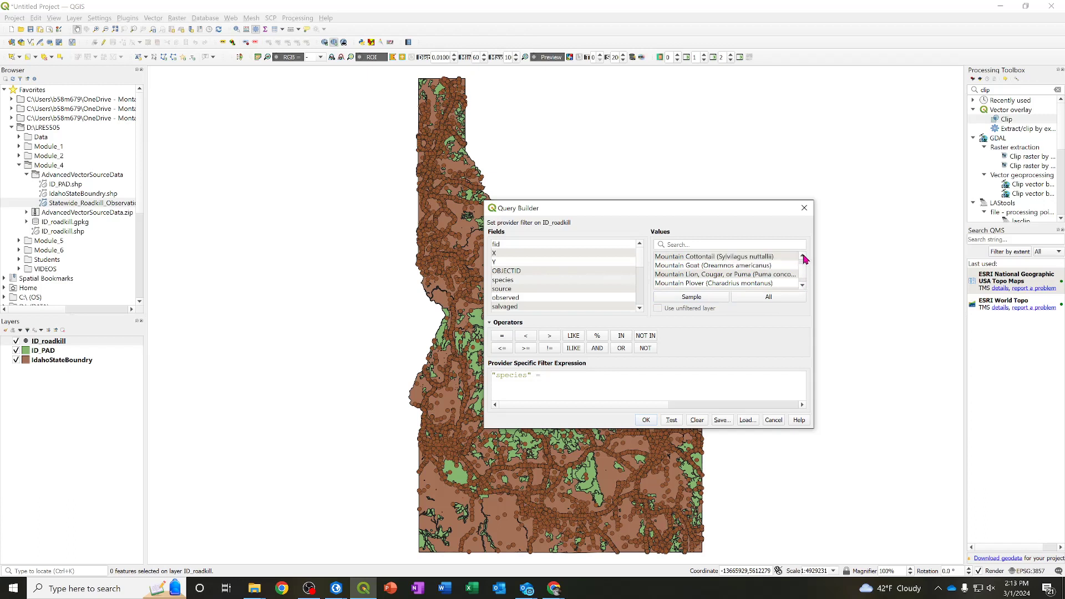
pyautogui.click(803, 256)
pyautogui.click(803, 256)
pyautogui.click(803, 255)
pyautogui.click(803, 256)
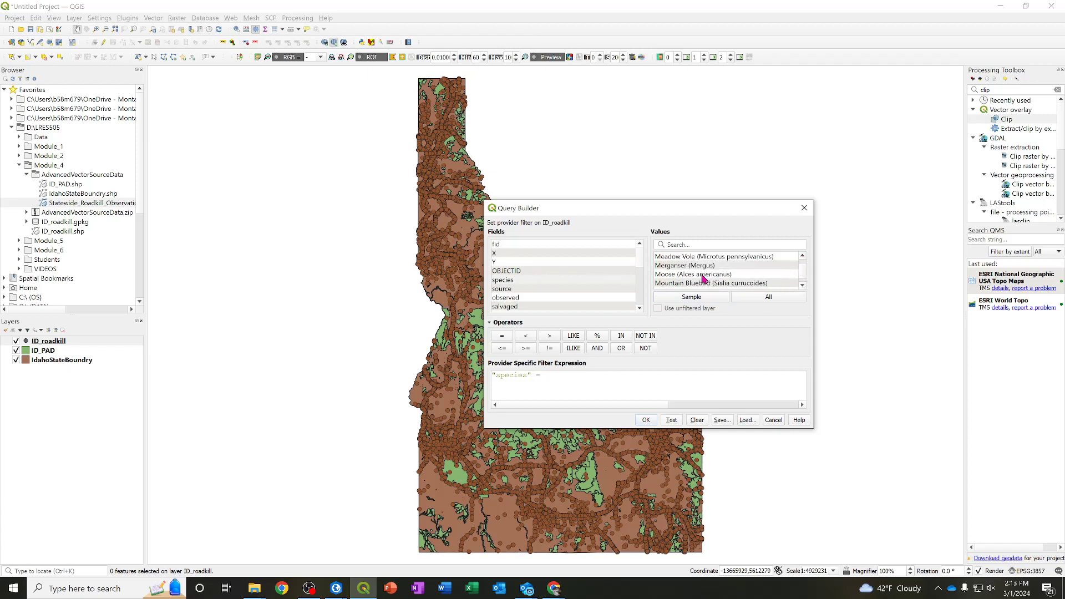
pyautogui.doubleClick(663, 275)
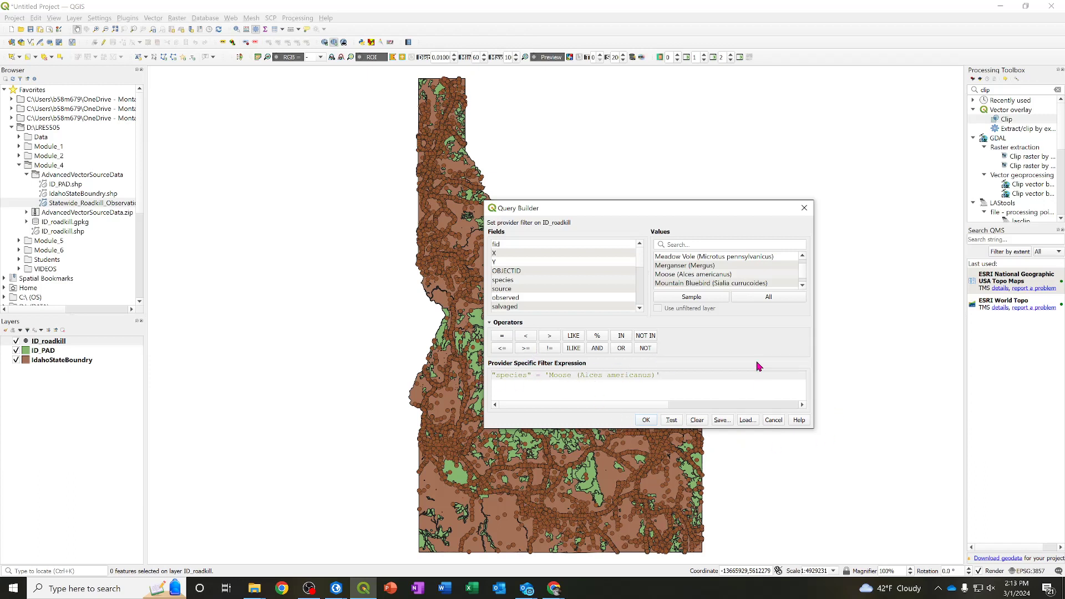
pyautogui.click(672, 420)
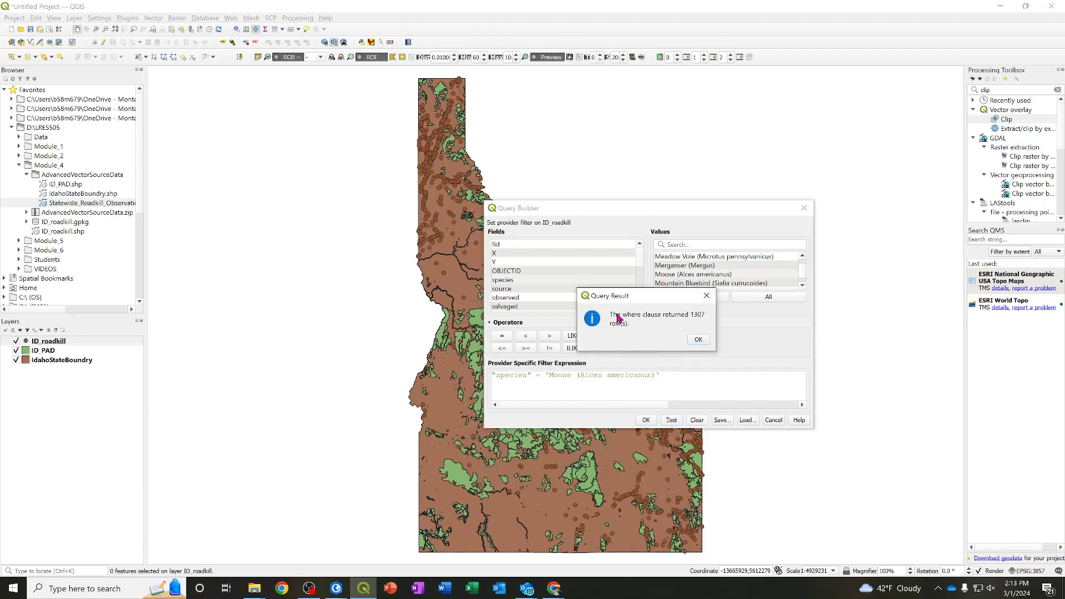
# Apply the moose filter to ID_roadkill and hide the ID_PAD and IdahoStateBoundry layers
pyautogui.click(699, 340)
pyautogui.click(646, 420)
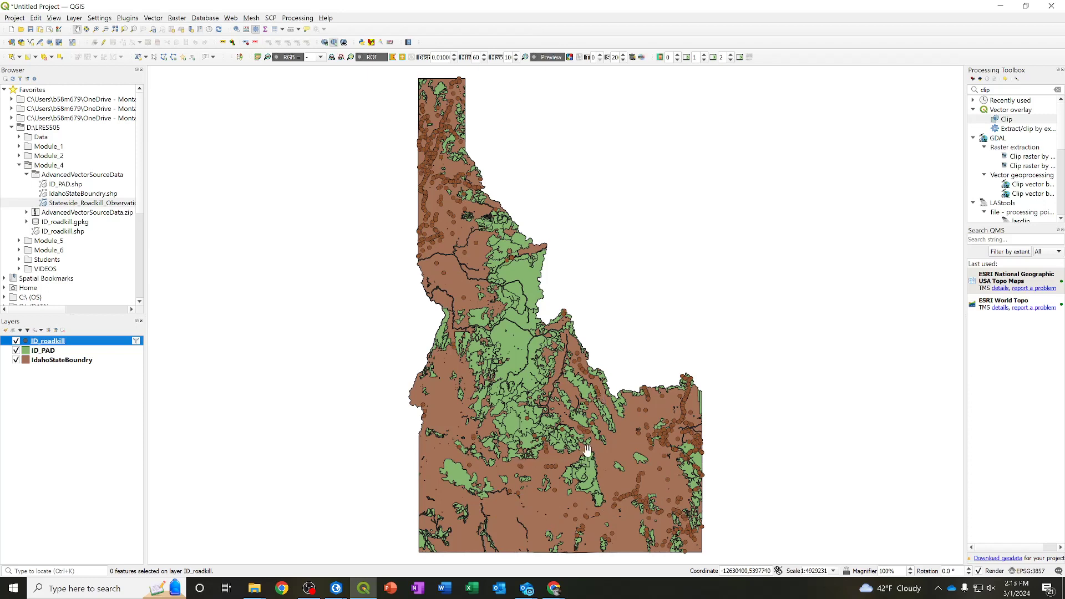
pyautogui.click(16, 350)
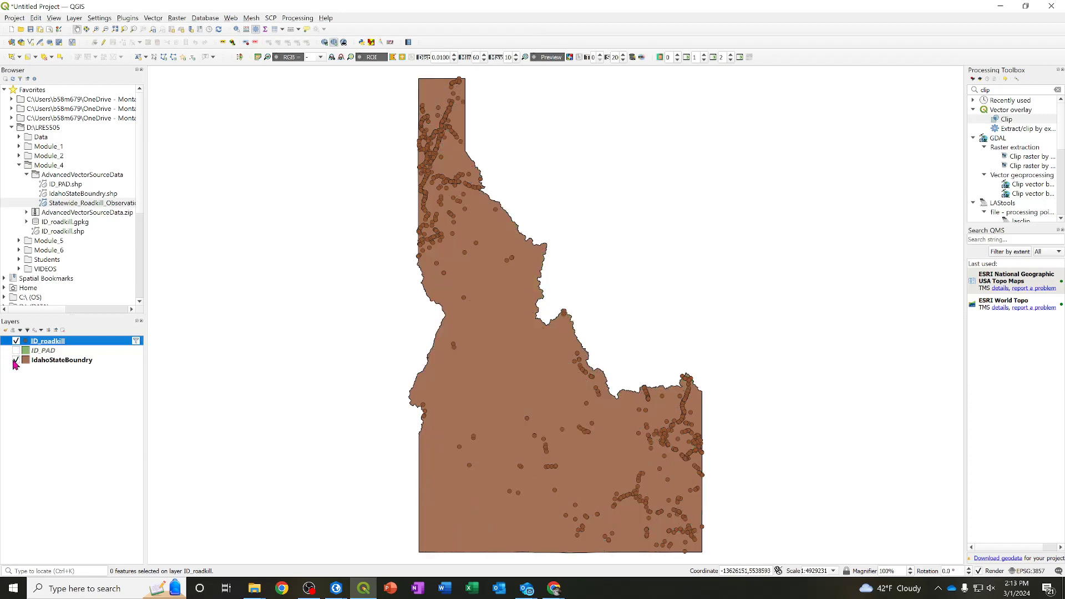
pyautogui.click(16, 359)
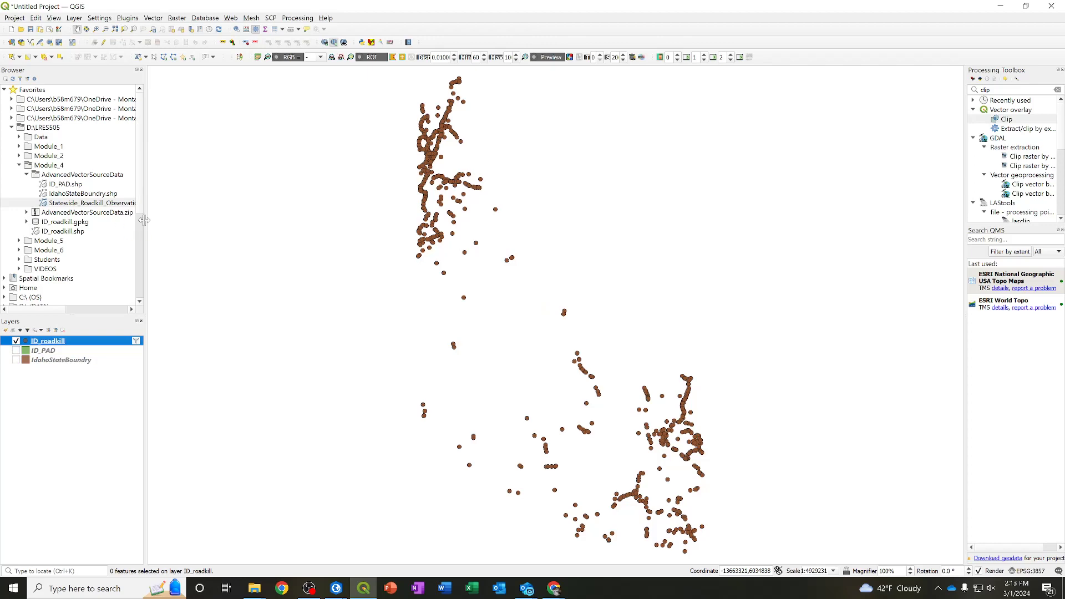
# Add the OpenStreetMap XYZ tiles as a basemap and move it beneath all the other layers
pyautogui.moveTo(142, 197); pyautogui.dragTo(142, 298)
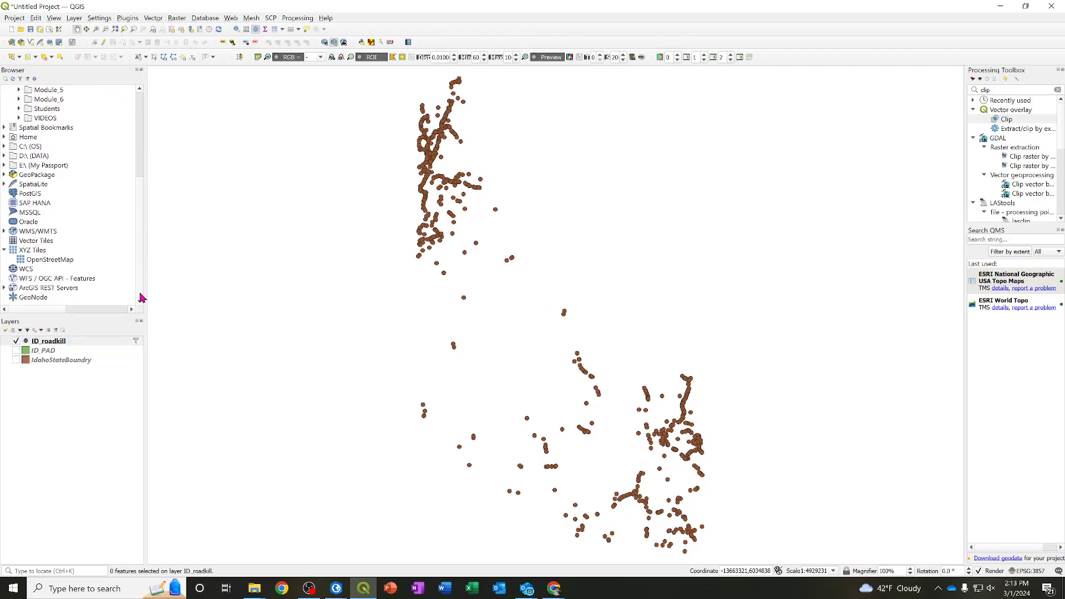
pyautogui.doubleClick(43, 261)
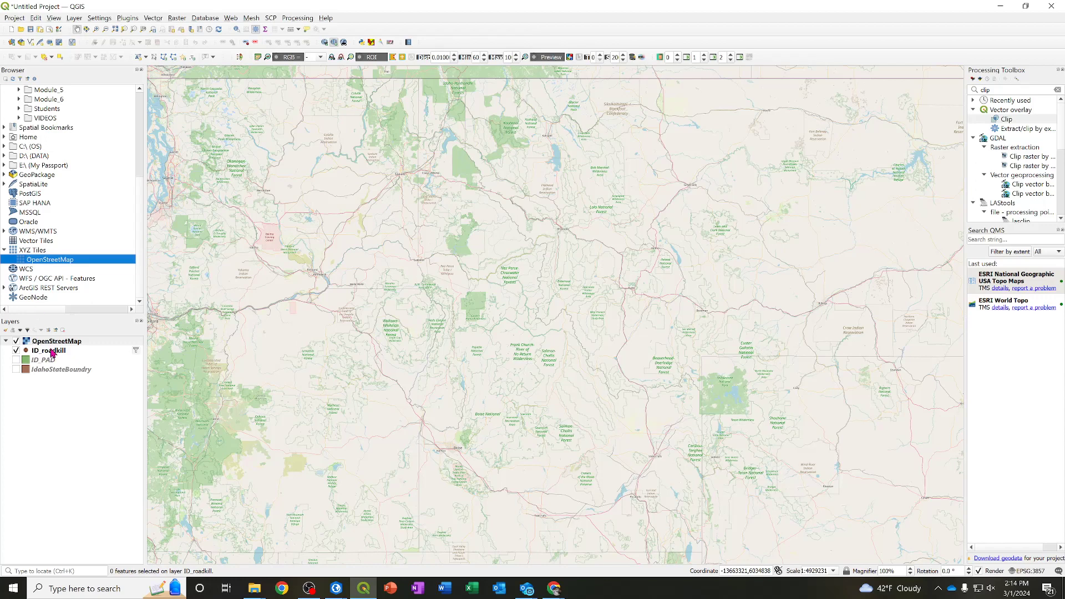
pyautogui.moveTo(52, 344); pyautogui.dragTo(53, 377)
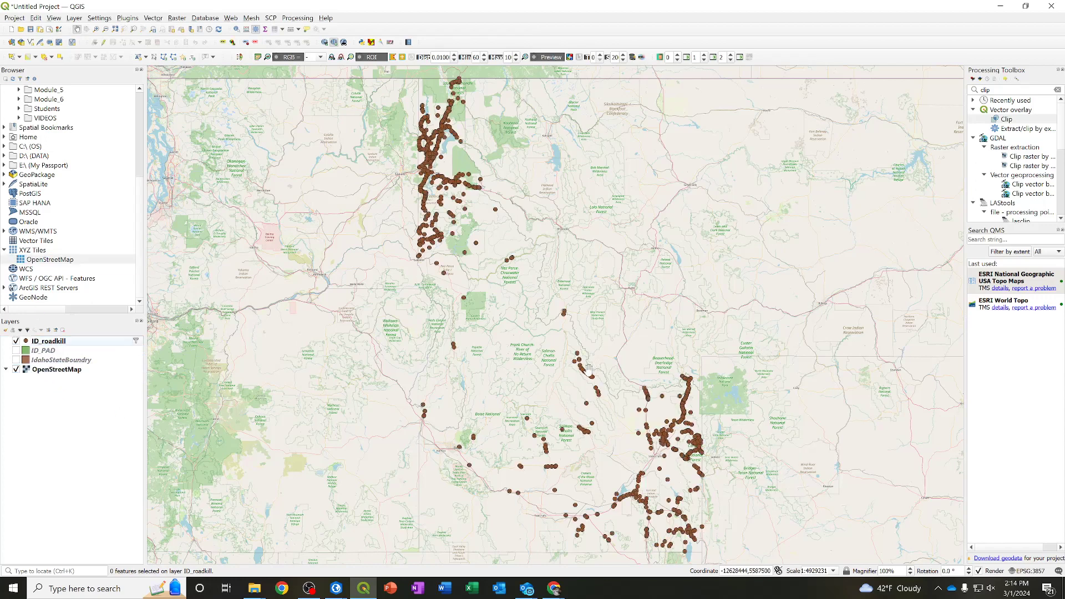
# Examine how the filtered moose roadkill points line up with roads on the basemap across eastern and central Idaho
pyautogui.scroll(1, 587, 371)
pyautogui.scroll(2, 586, 370)
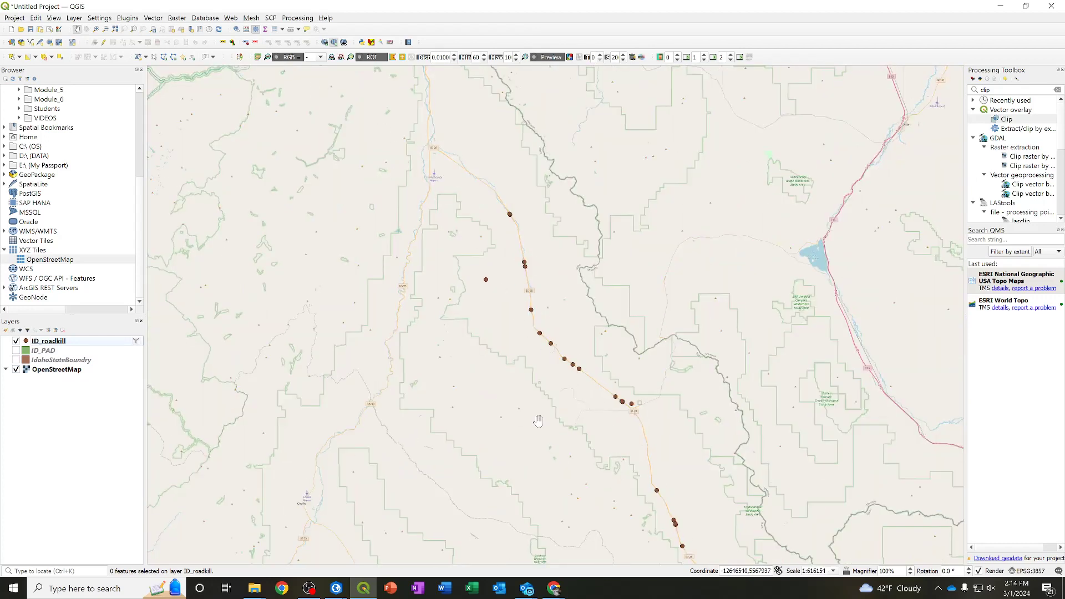
pyautogui.moveTo(825, 488); pyautogui.dragTo(433, 131)
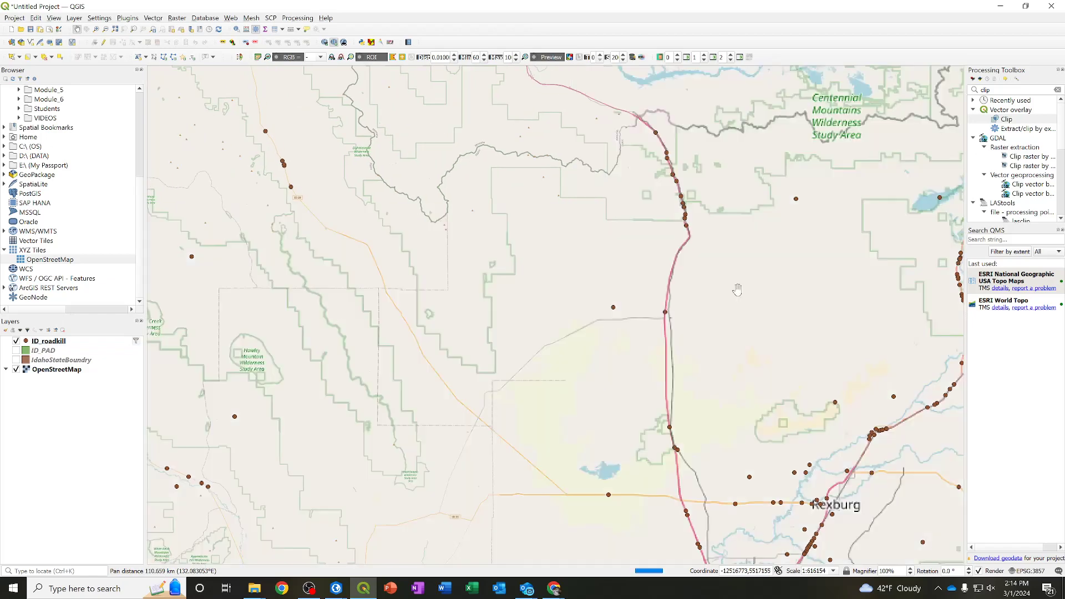
pyautogui.moveTo(874, 386); pyautogui.dragTo(658, 454)
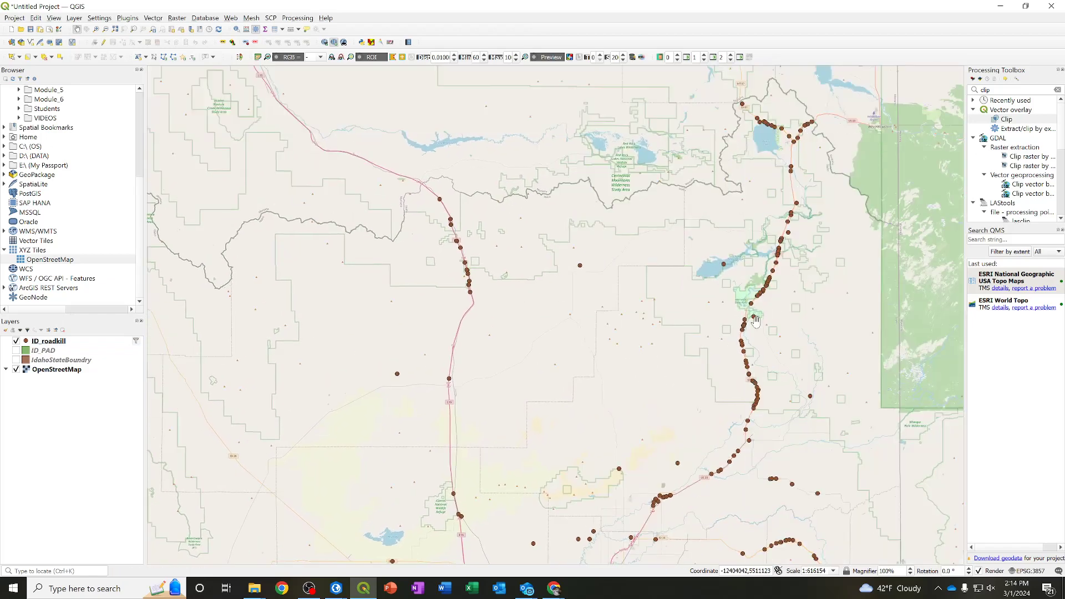
pyautogui.moveTo(572, 464); pyautogui.dragTo(811, 191)
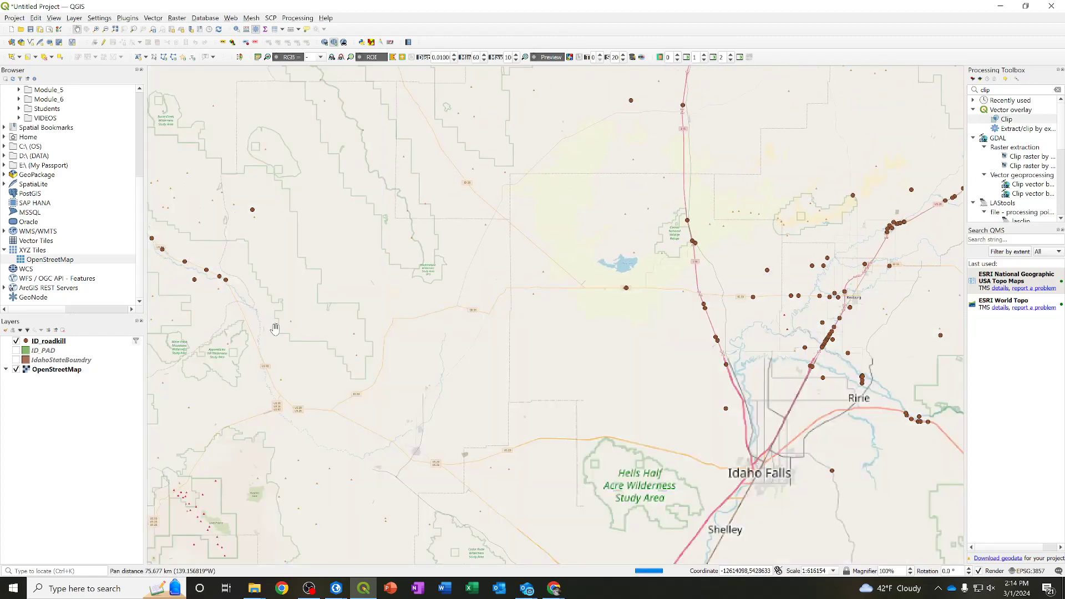
pyautogui.moveTo(344, 285); pyautogui.dragTo(744, 459)
pyautogui.scroll(1, 665, 383)
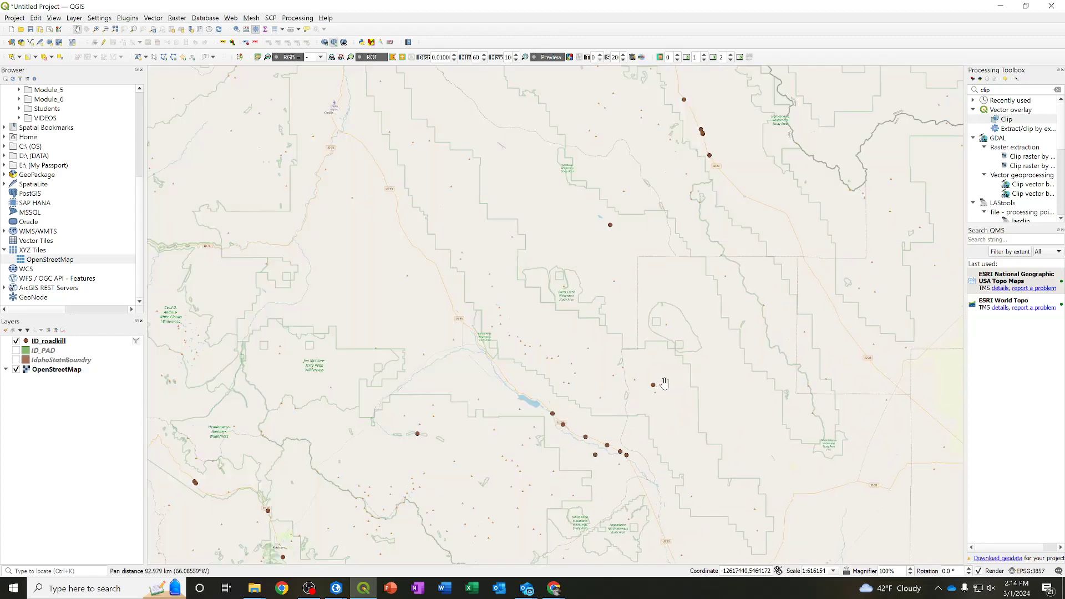
pyautogui.scroll(2, 664, 382)
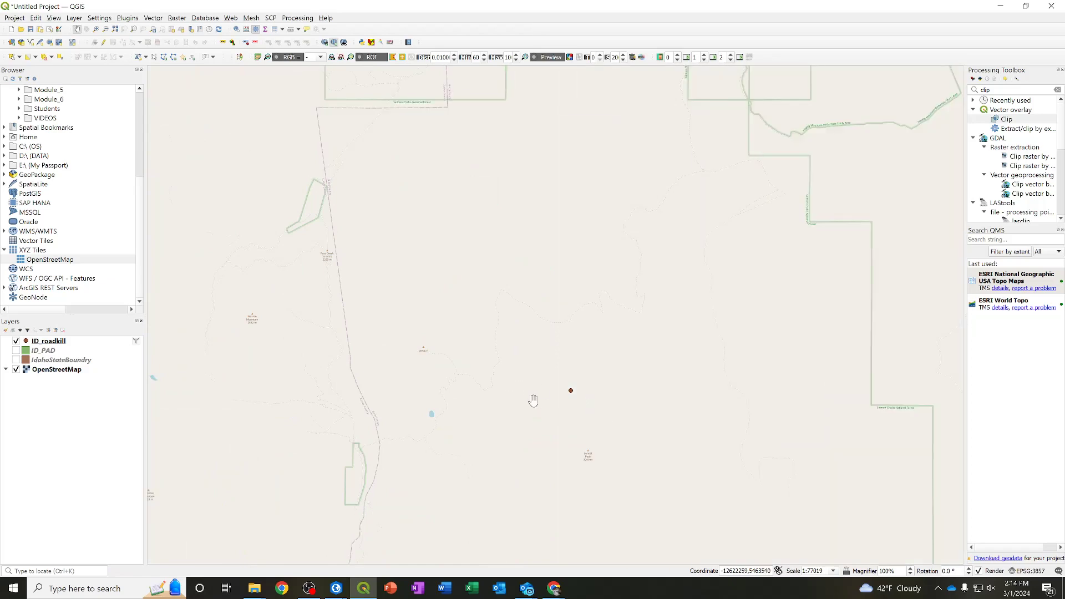
pyautogui.scroll(-4, 522, 447)
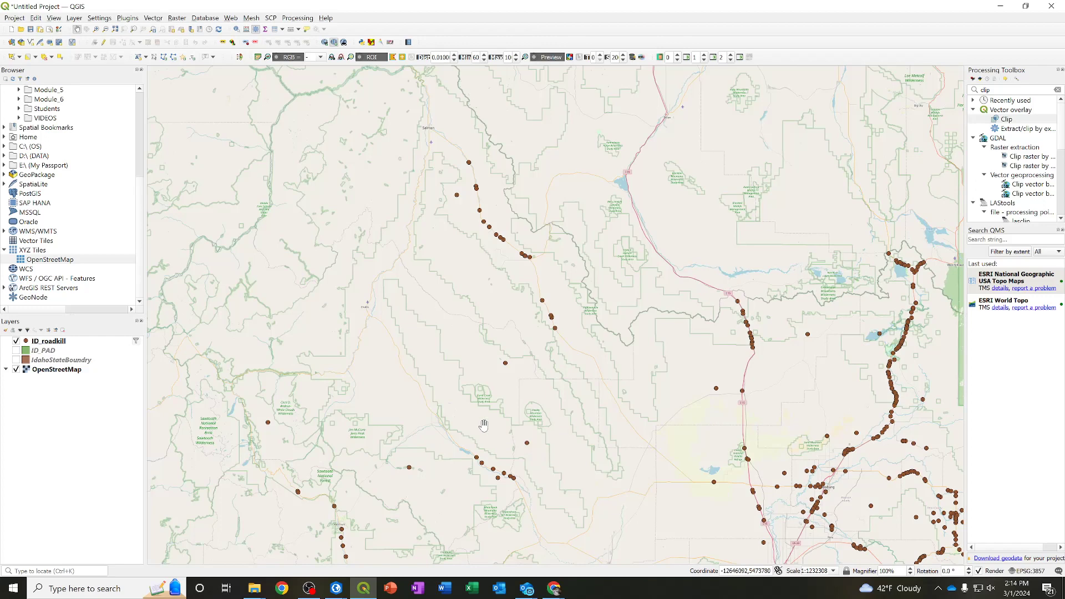
pyautogui.scroll(-2, 555, 441)
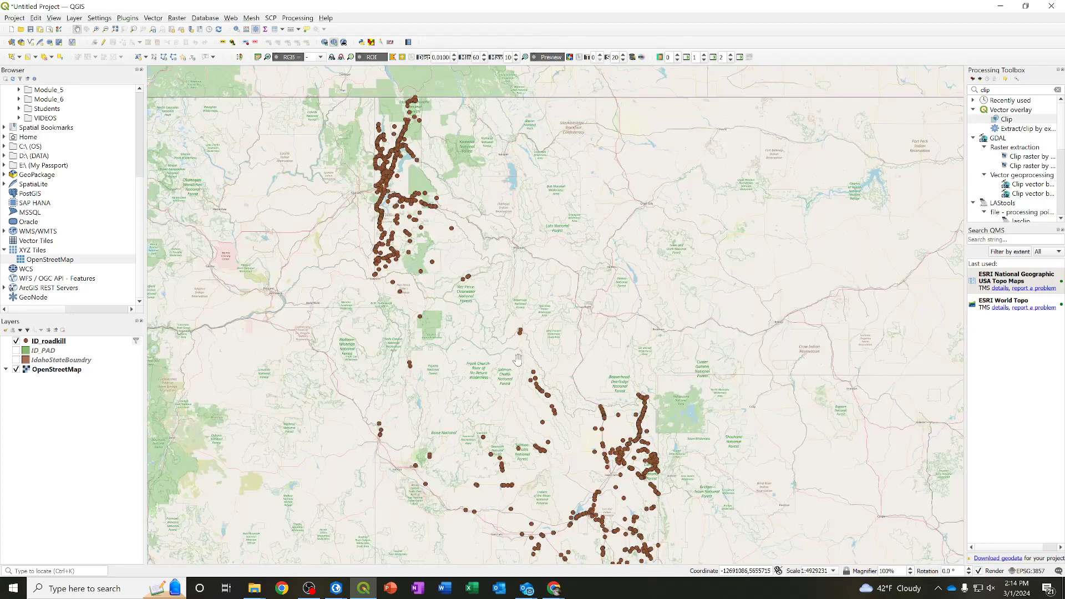
pyautogui.moveTo(510, 415); pyautogui.dragTo(550, 378)
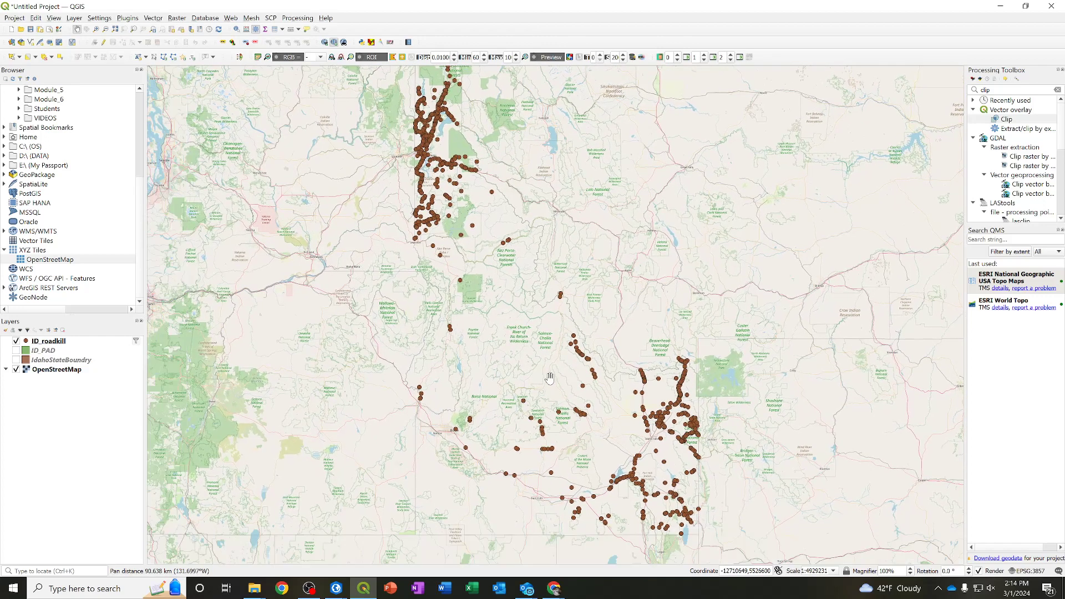
pyautogui.moveTo(516, 332); pyautogui.dragTo(526, 353)
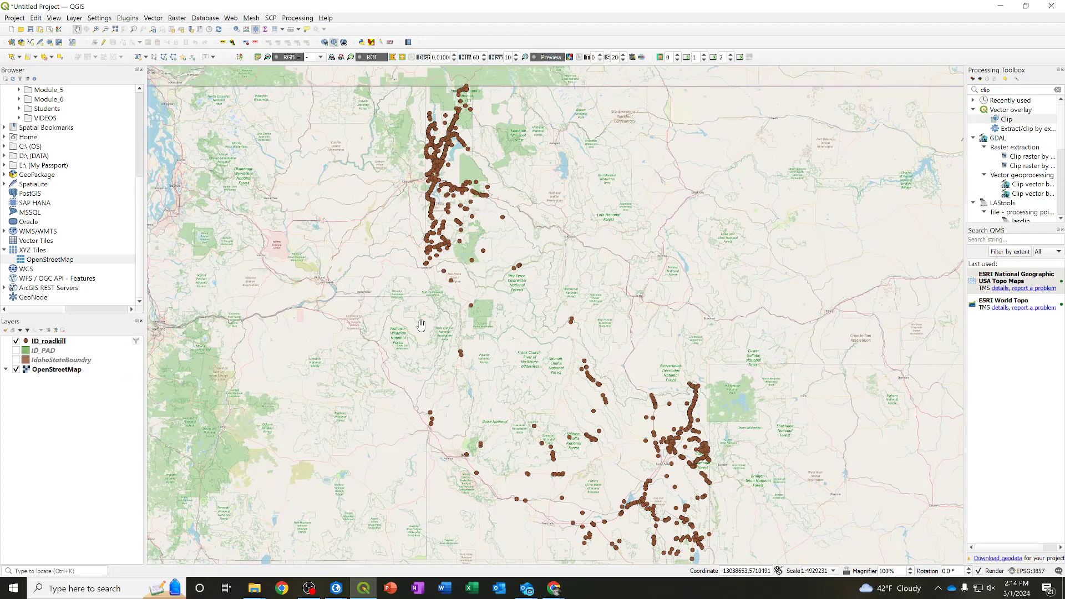
# Show the IdahoStateBoundry and ID_PAD layers again and hide the OpenStreetMap basemap
pyautogui.click(17, 360)
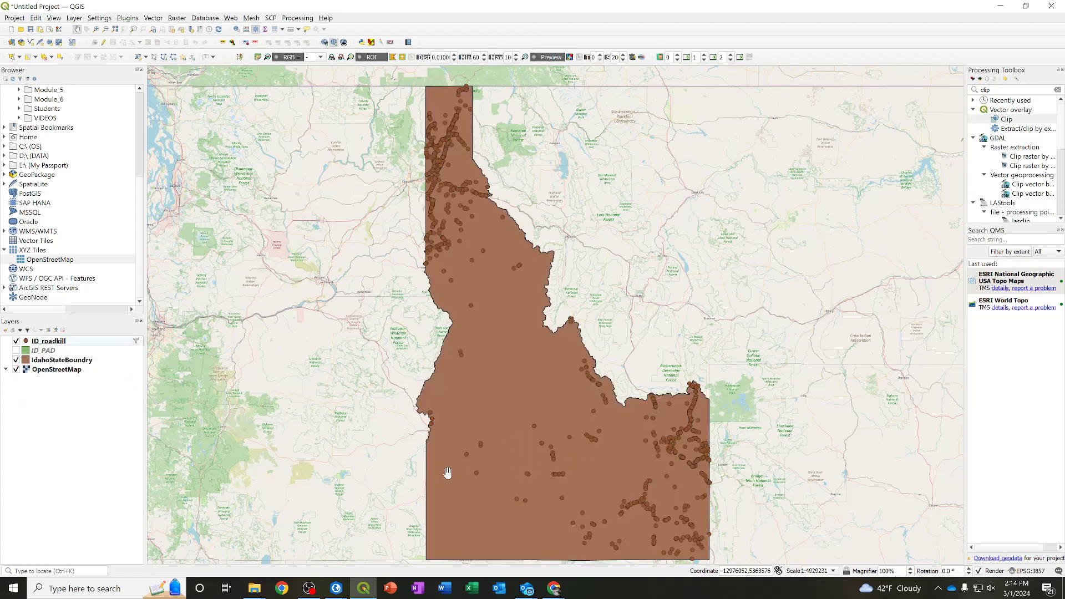
pyautogui.click(16, 351)
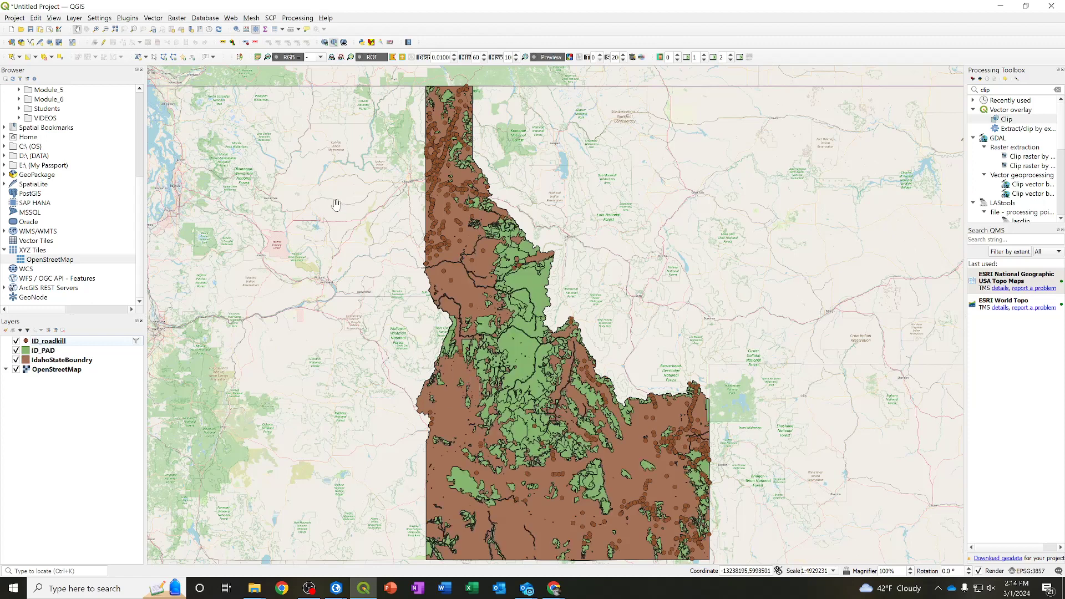
pyautogui.click(16, 370)
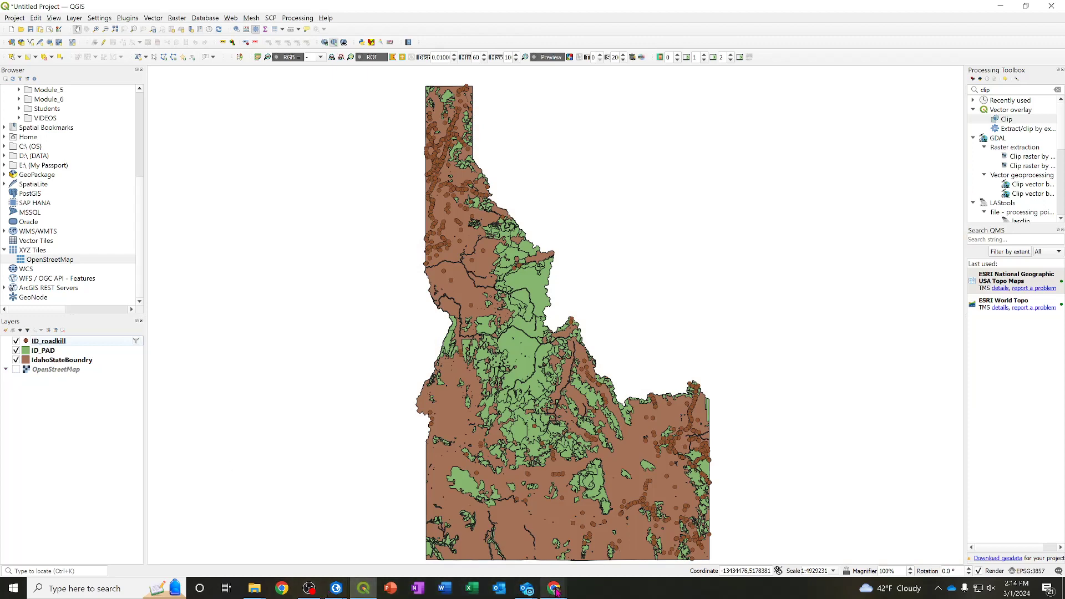
# Switch to Chrome and locate the species range data link in the Module 4 exercise instructions
pyautogui.moveTo(555, 592)
pyautogui.click(604, 508)
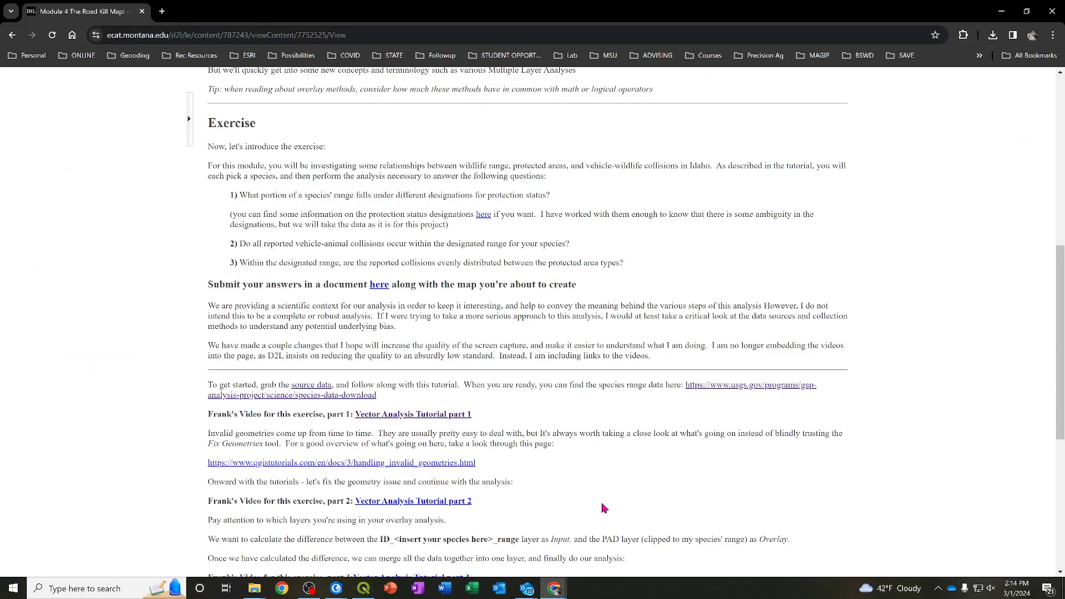
pyautogui.scroll(-1, 566, 461)
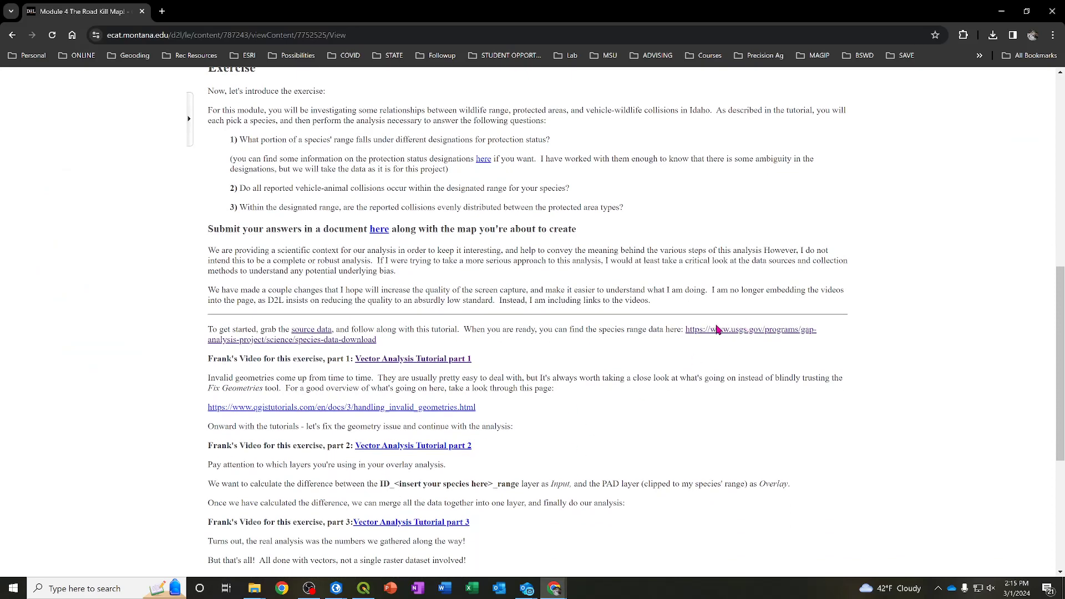
pyautogui.moveTo(471, 330); pyautogui.dragTo(680, 330)
pyautogui.click(688, 354)
# Try to open the GAP Analysis Species Data Download link from the Advanced vector analysis module contents, and close the blank tab
pyautogui.click(12, 35)
pyautogui.scroll(-4, 444, 386)
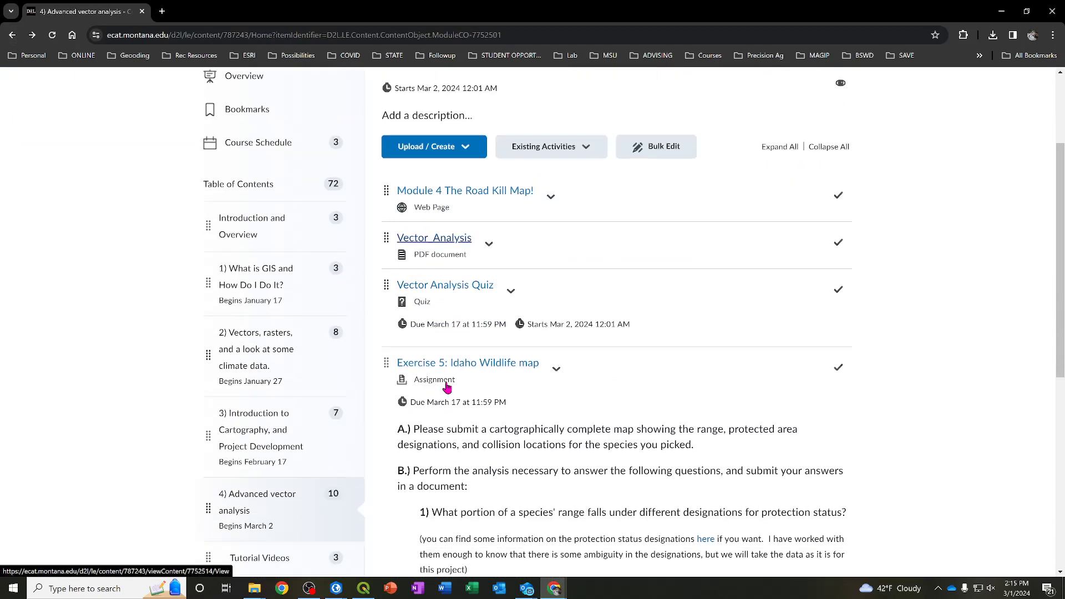
pyautogui.scroll(1, 567, 508)
pyautogui.scroll(-5, 567, 508)
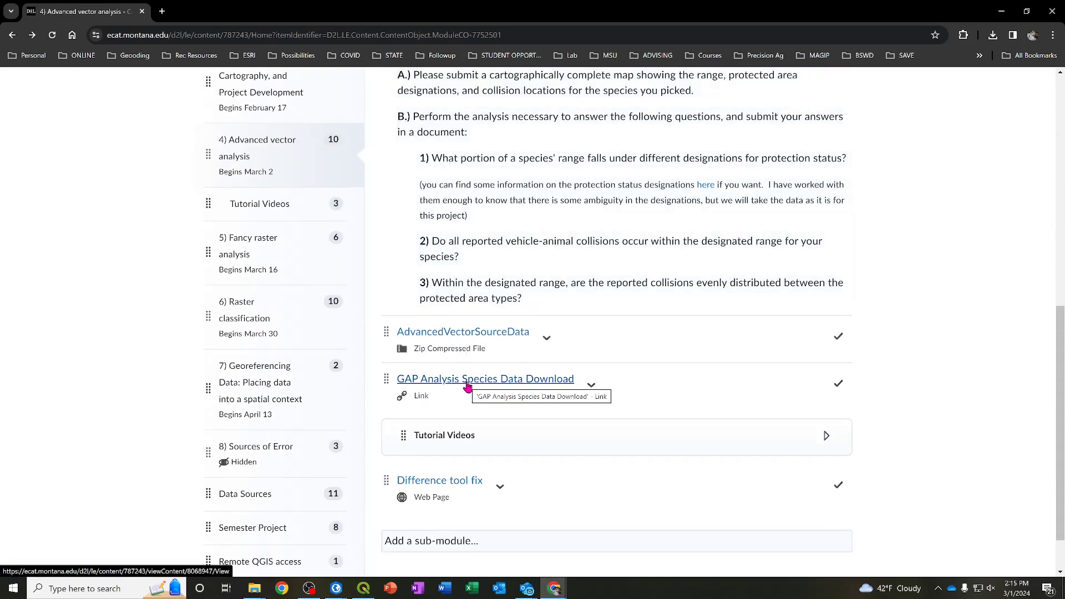
pyautogui.click(506, 383)
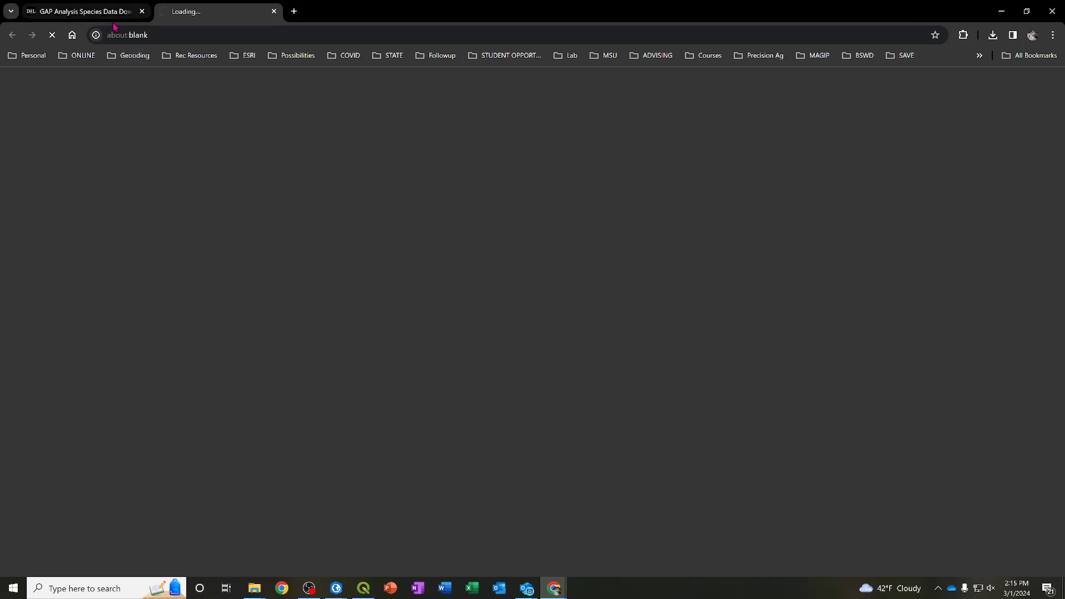
pyautogui.click(52, 35)
pyautogui.click(52, 35)
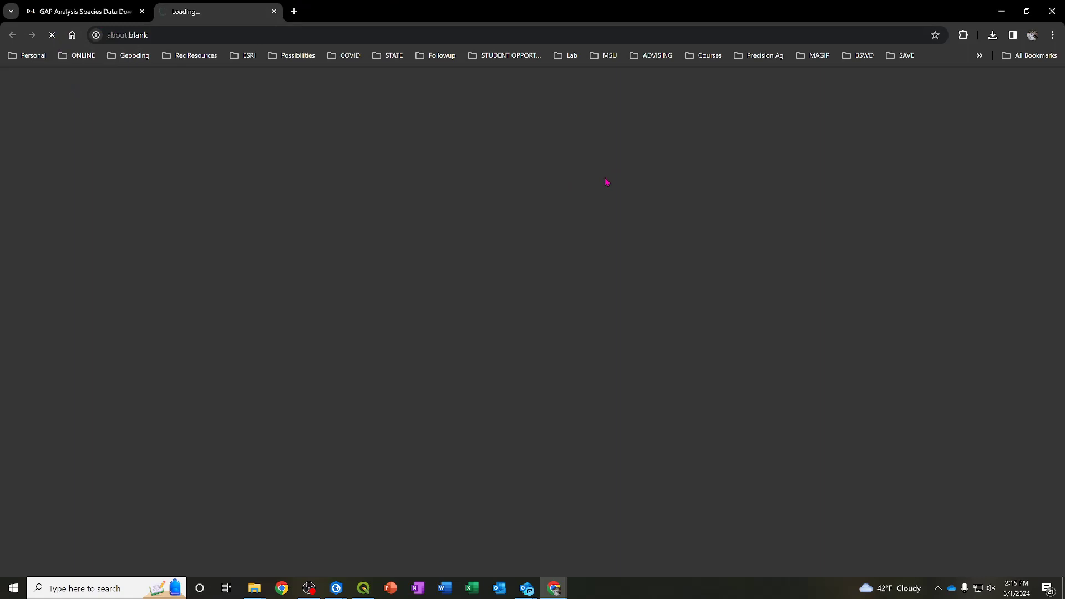
pyautogui.click(274, 11)
pyautogui.click(340, 288)
pyautogui.click(274, 12)
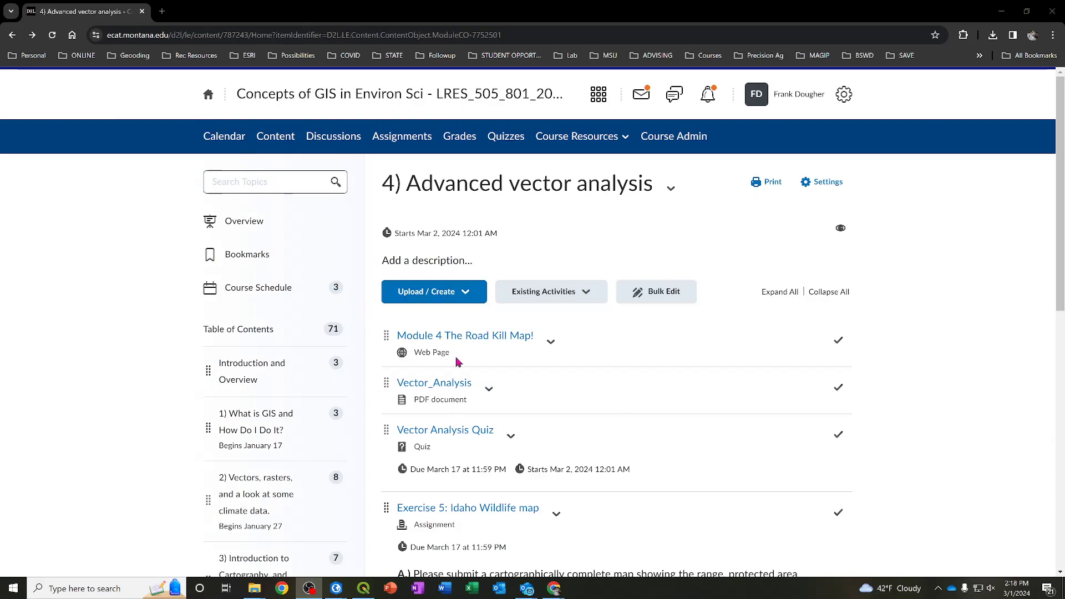
# Open the USGS species data link from the Module 4 The Road Kill Map! page, and go to its species range and predicted habitat data
pyautogui.click(460, 337)
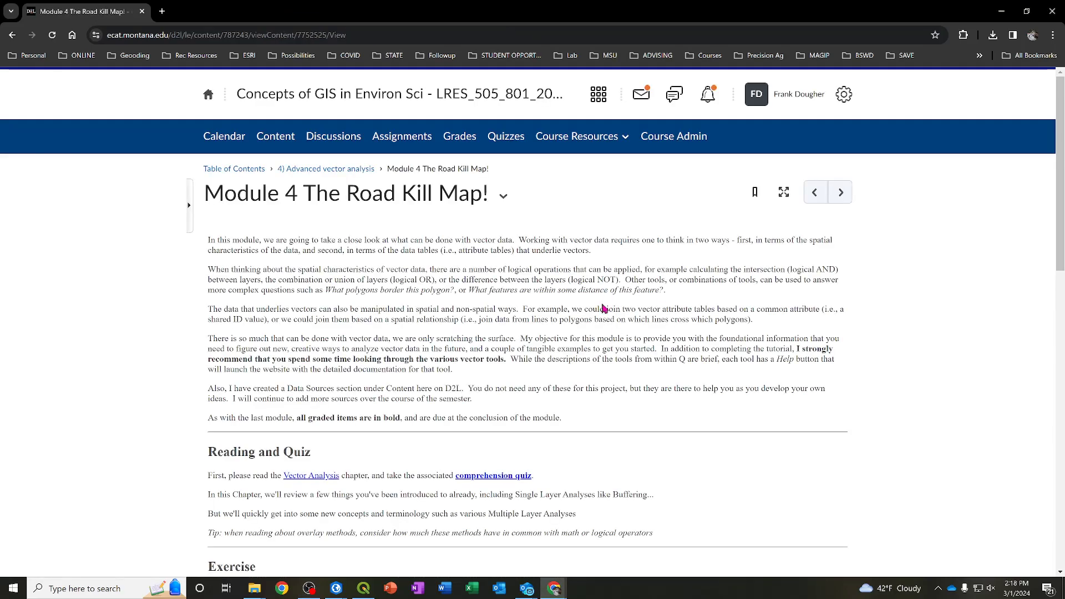
pyautogui.scroll(-5, 607, 318)
pyautogui.scroll(-5, 608, 318)
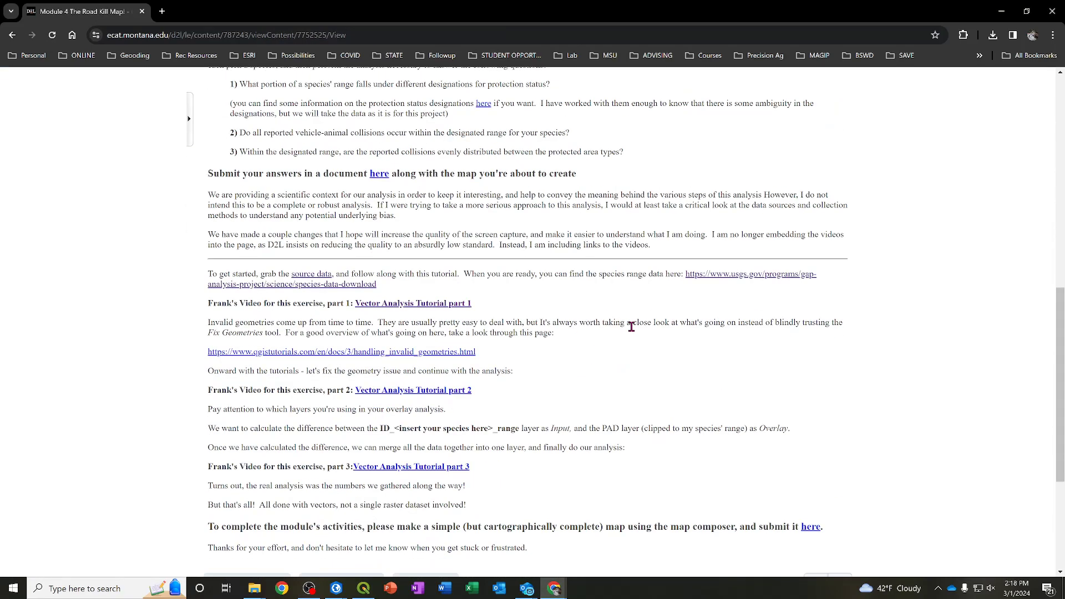
pyautogui.rightClick(724, 277)
pyautogui.click(786, 303)
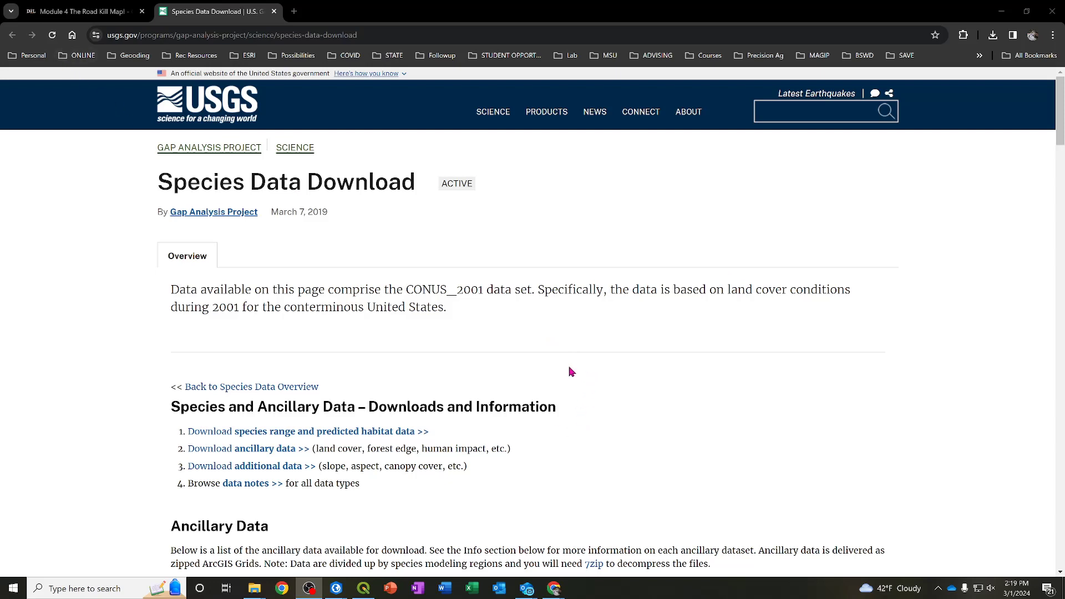
pyautogui.scroll(-1, 469, 344)
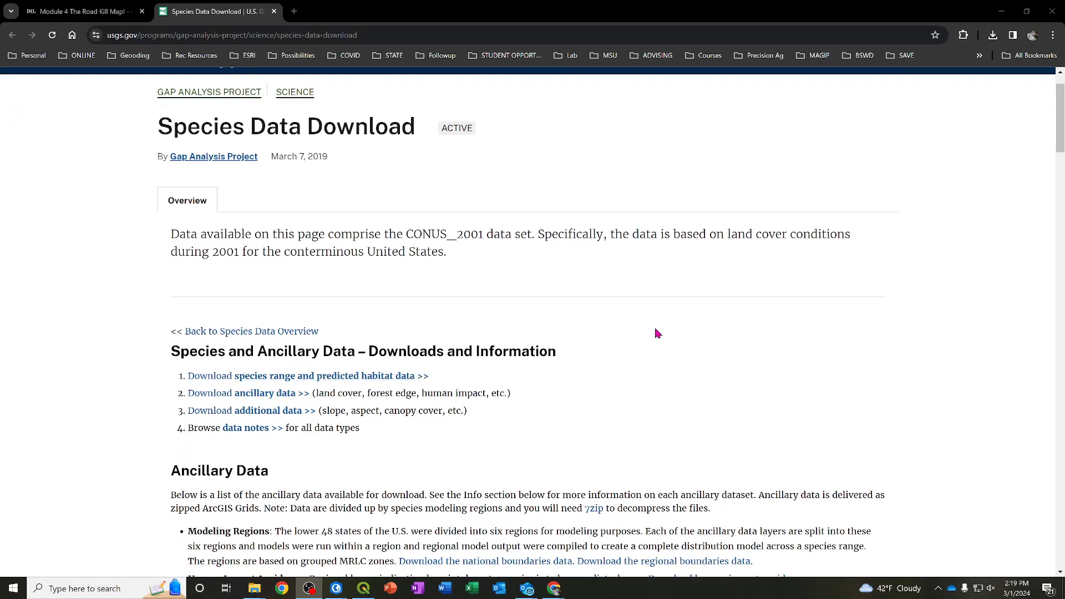
pyautogui.click(368, 382)
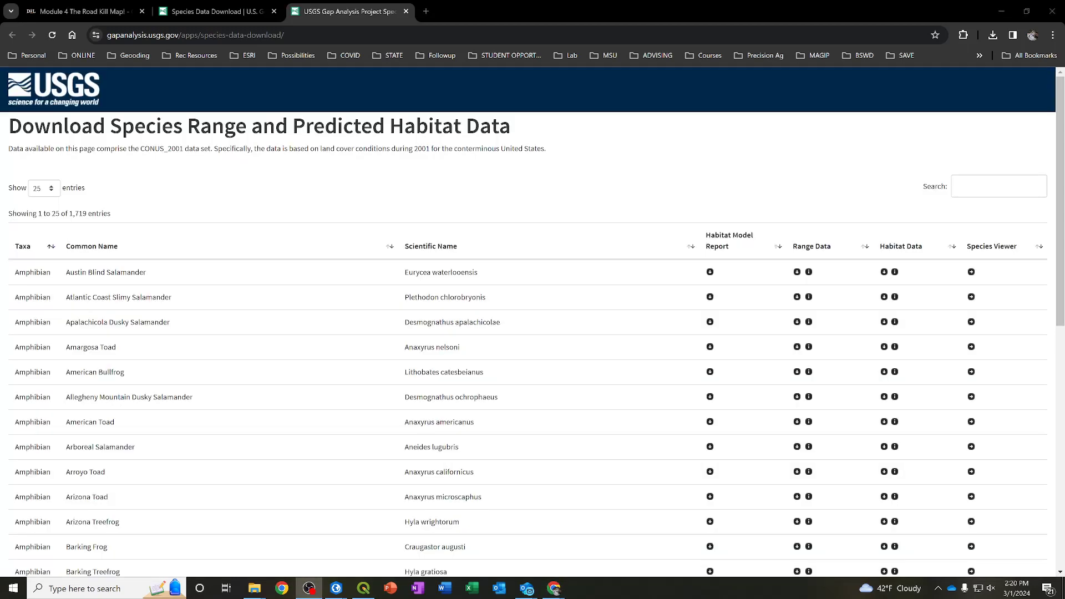
# Search the species table for Moose and download its range data file
pyautogui.scroll(-9, 533, 250)
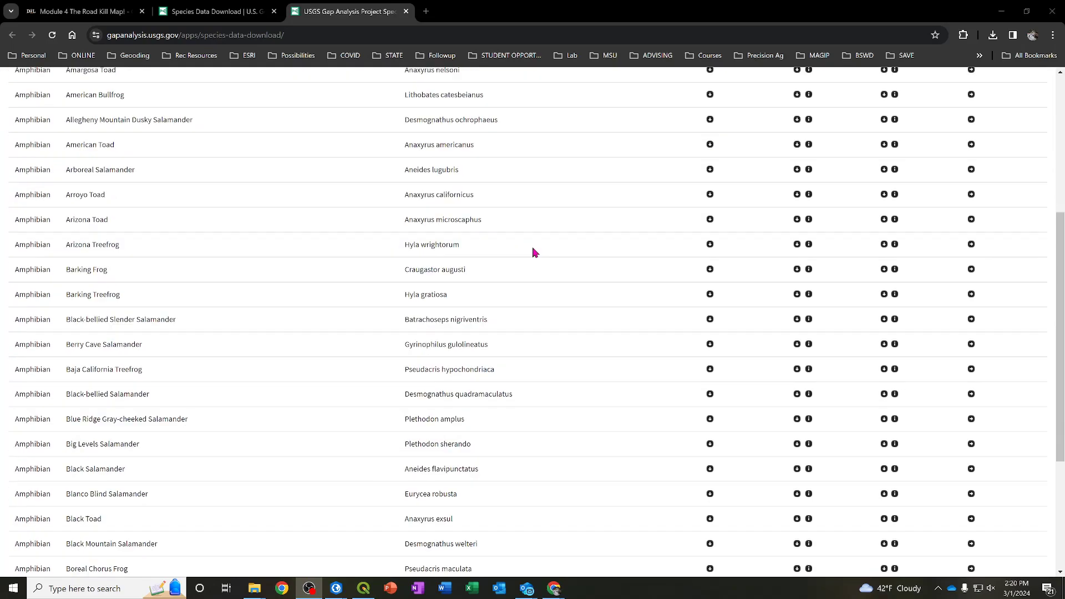
pyautogui.scroll(10, 588, 470)
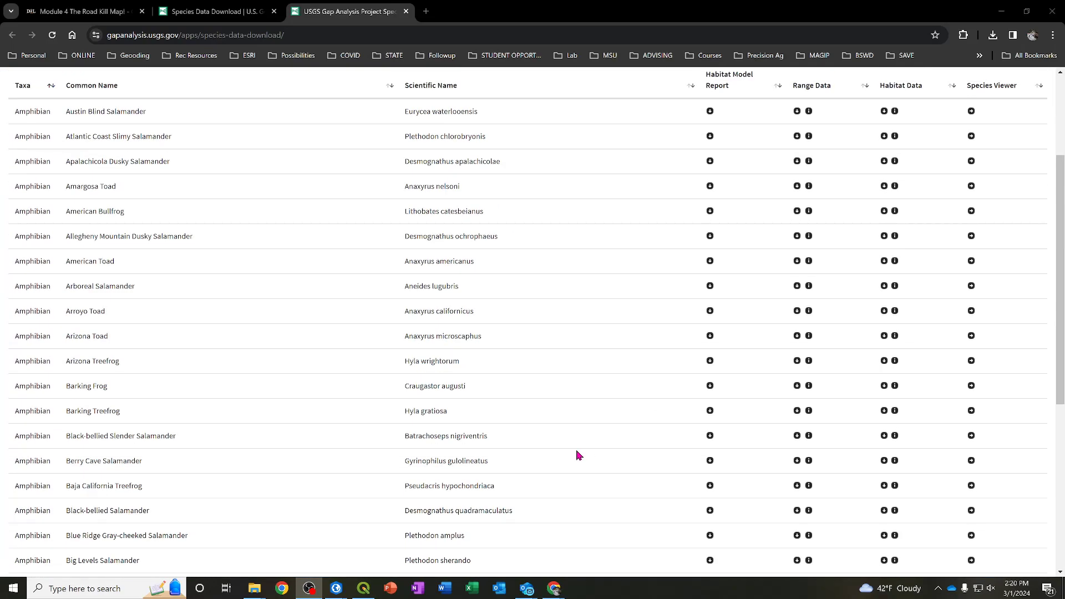
pyautogui.scroll(-3, 627, 405)
pyautogui.scroll(-7, 528, 383)
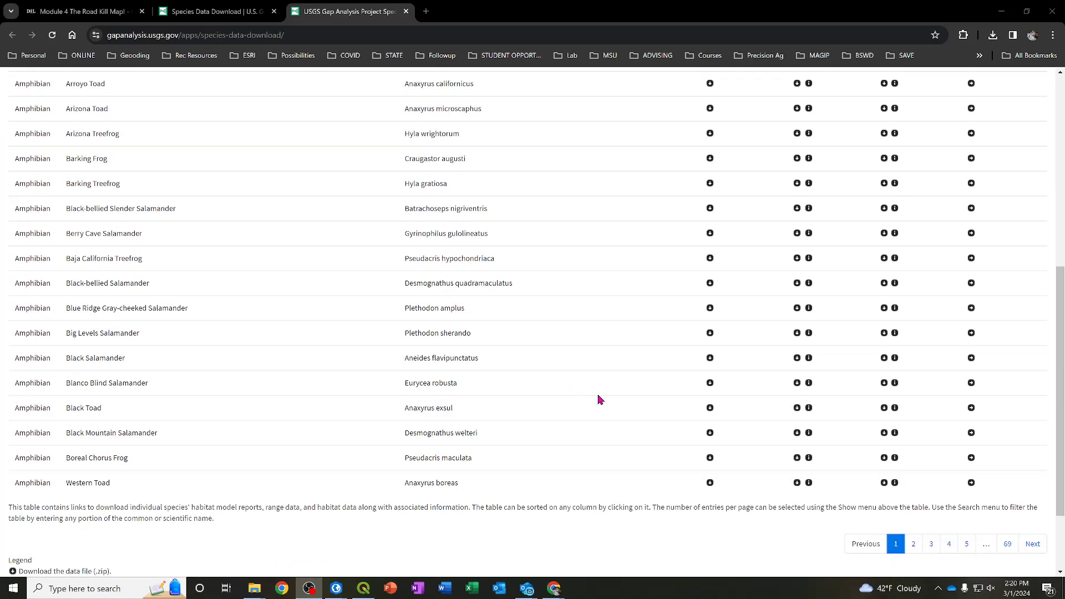
pyautogui.scroll(10, 599, 399)
pyautogui.click(978, 186)
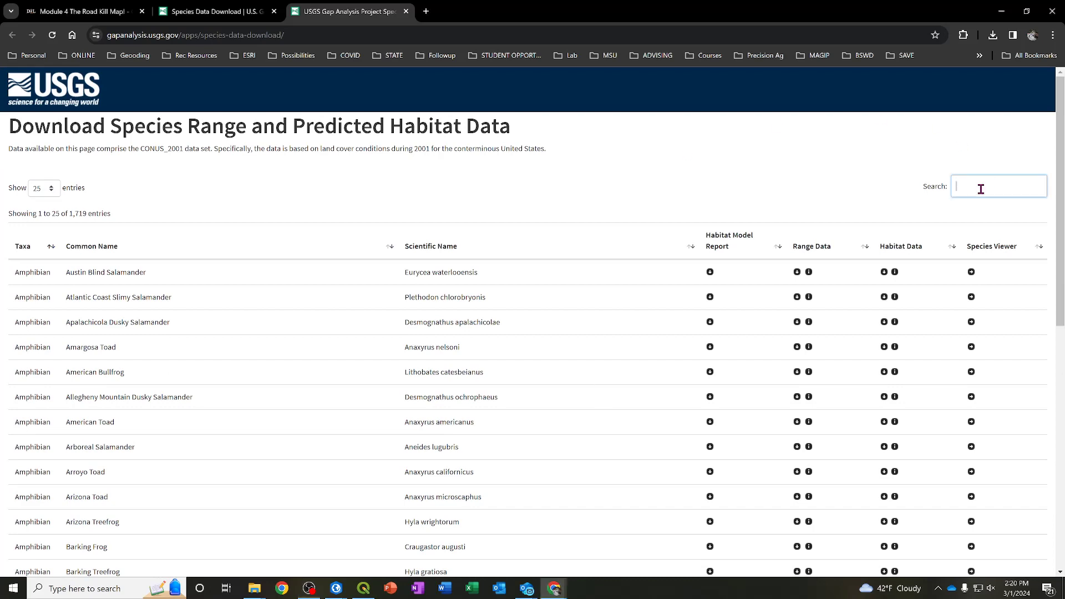
pyautogui.write('Moose')
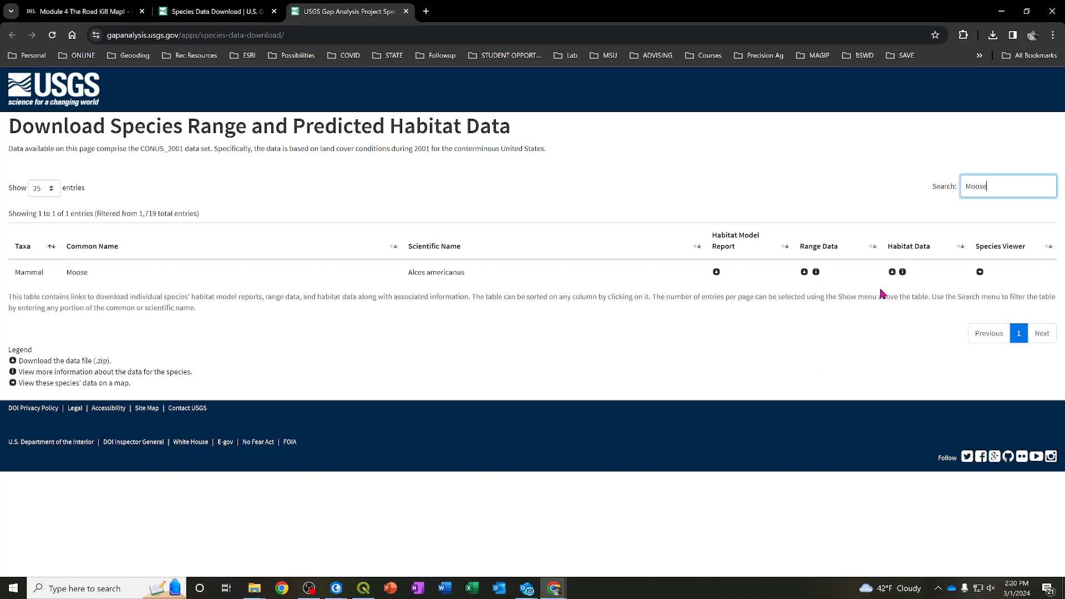
pyautogui.click(804, 272)
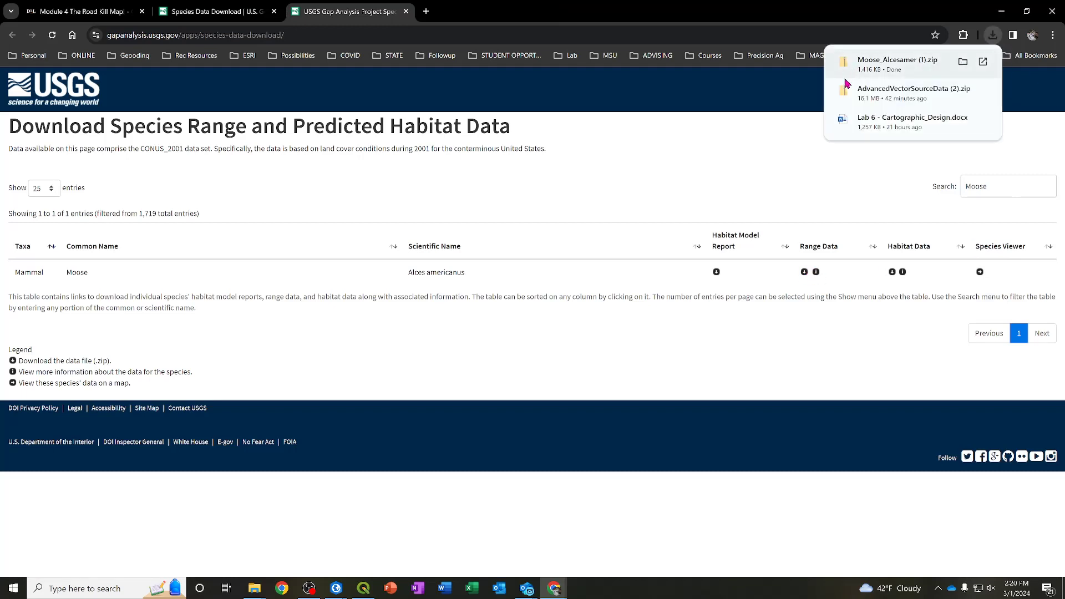
# Show the downloaded Moose_Alcesamer (1).zip in its folder and bring it into D:\LRES505\Module_4 in File Explorer
pyautogui.click(964, 62)
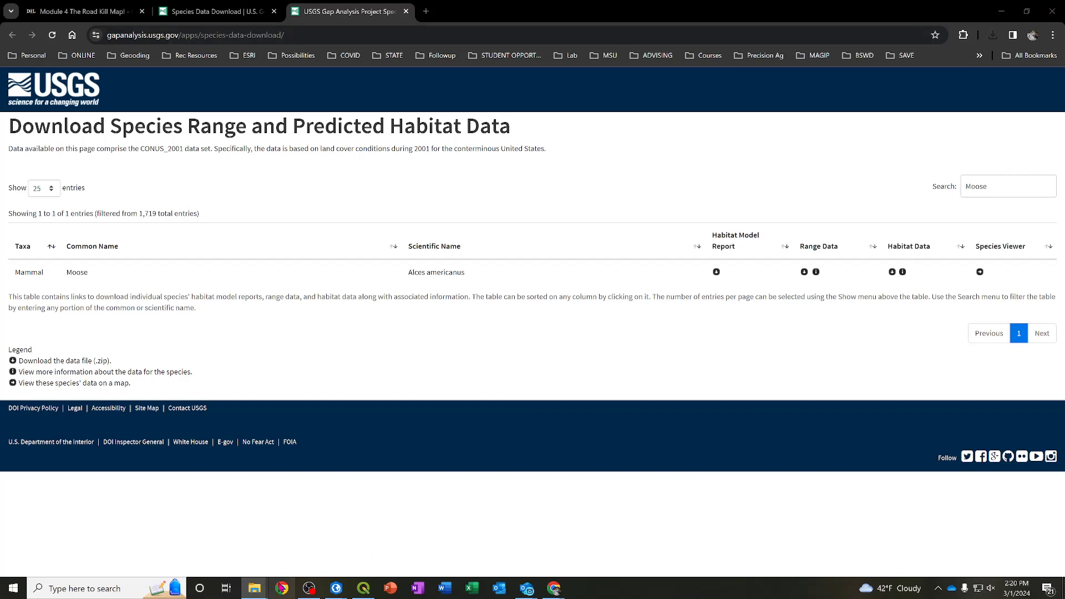
pyautogui.moveTo(255, 589)
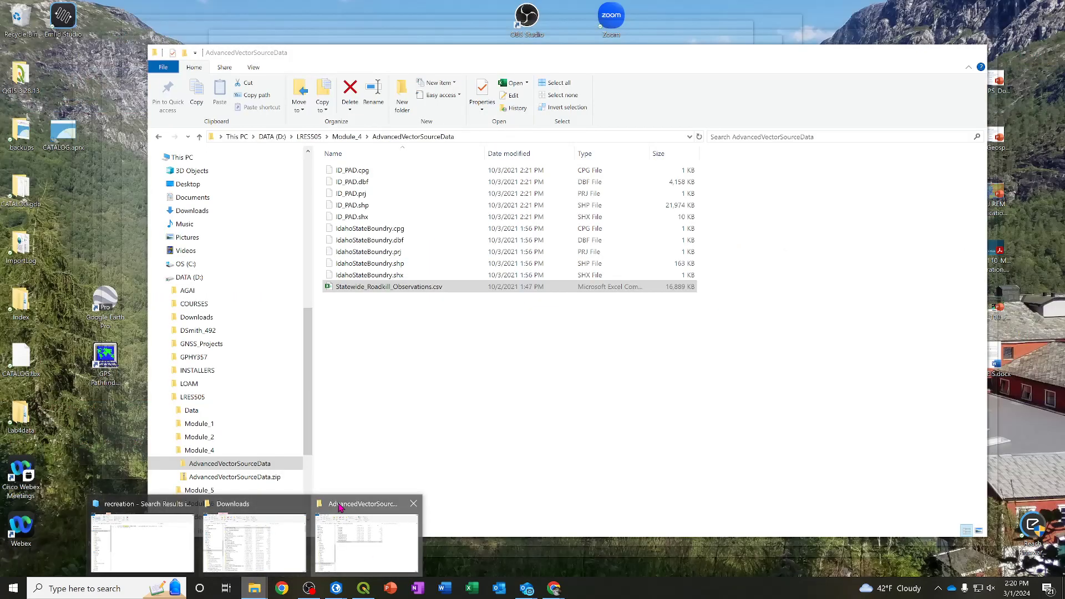
pyautogui.click(341, 507)
pyautogui.click(342, 138)
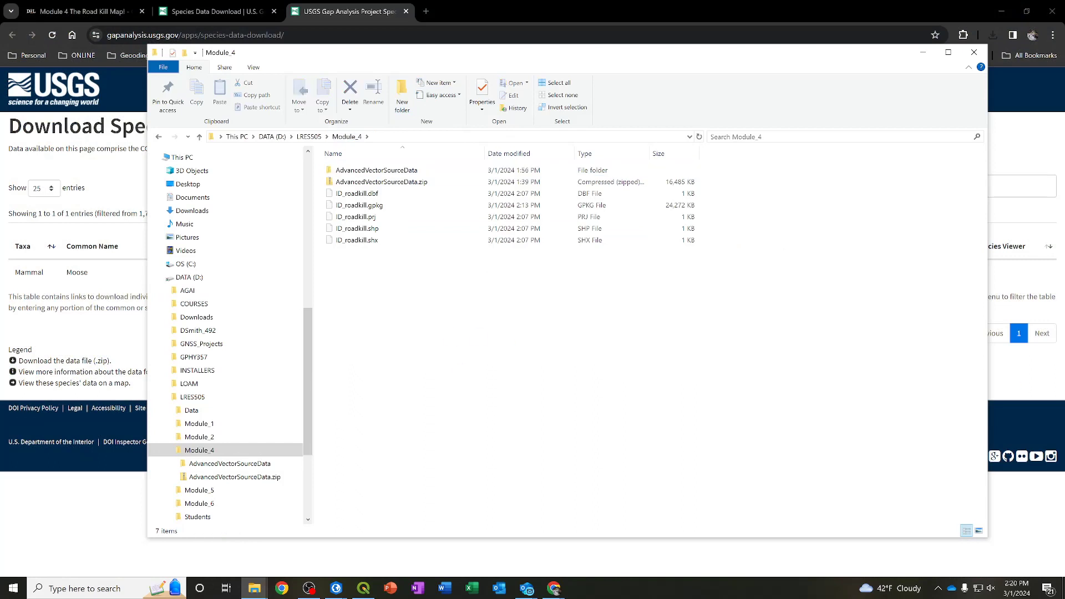
pyautogui.moveTo(1064, 299); pyautogui.dragTo(390, 427)
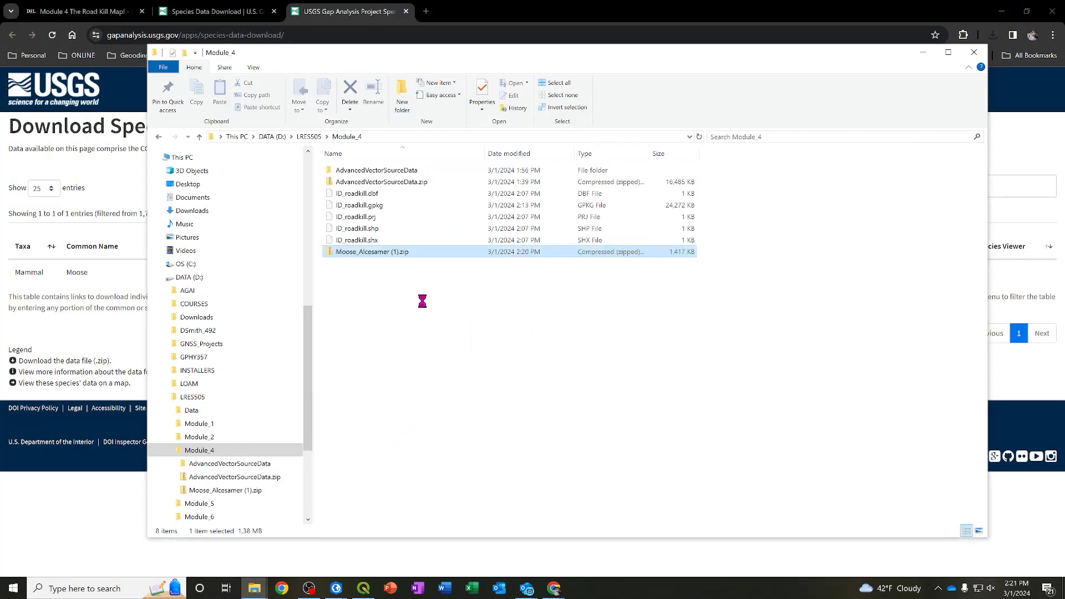
# Extract Moose_Alcesamer (1).zip directly into D:\LRES505\Module_4\ without a subfolder
pyautogui.rightClick(359, 258)
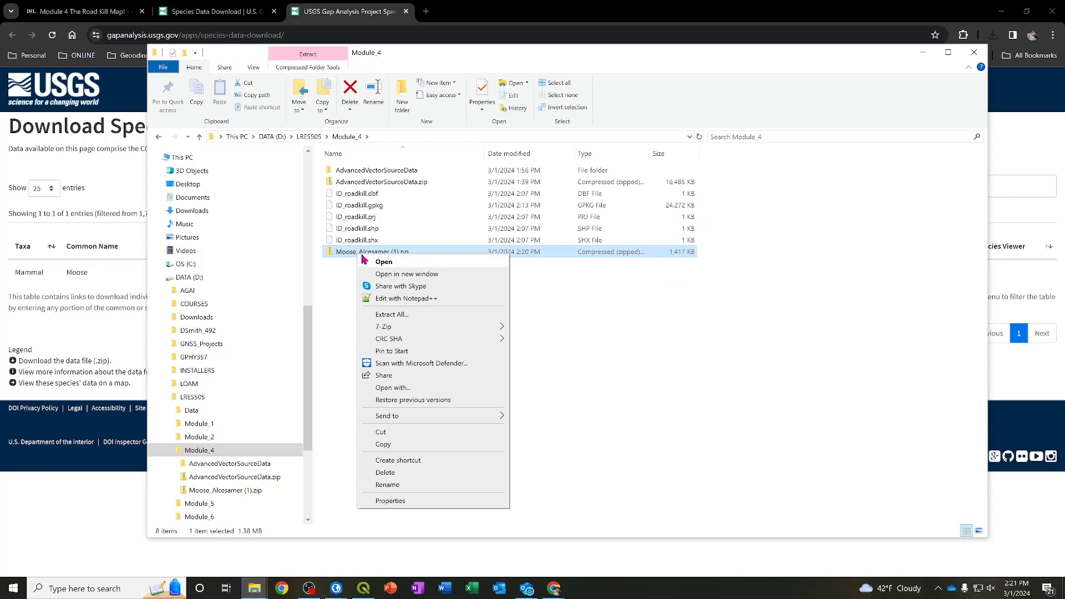
pyautogui.click(411, 315)
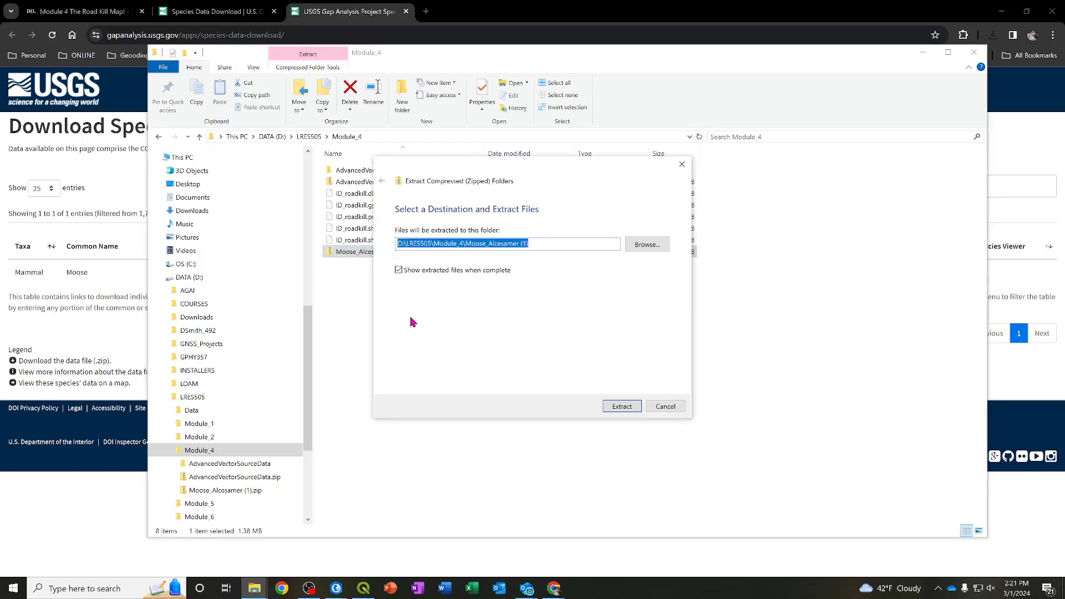
pyautogui.moveTo(465, 245); pyautogui.dragTo(563, 248)
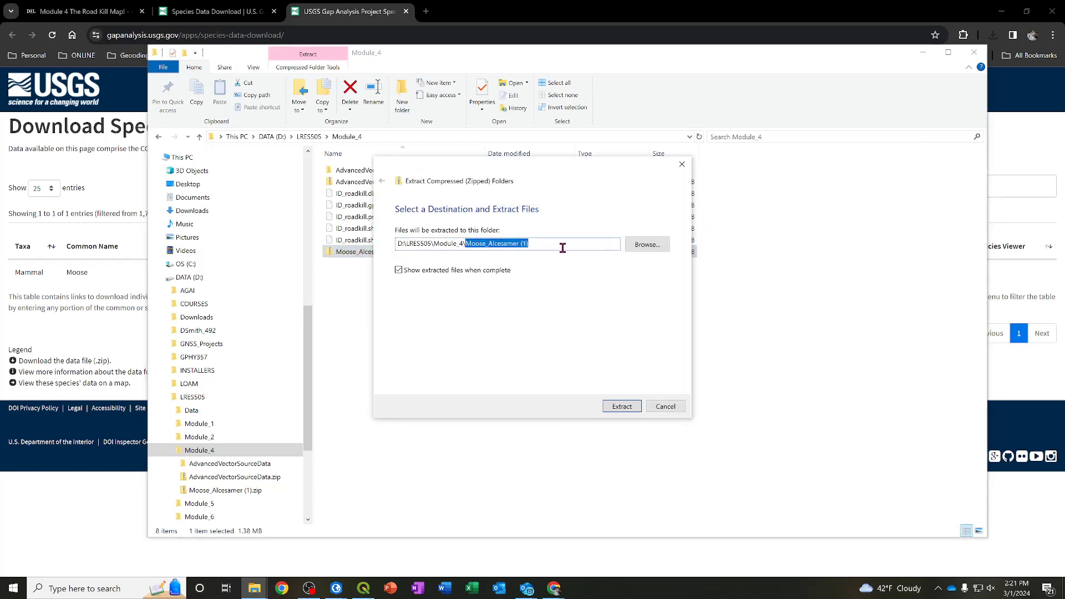
pyautogui.press('BackSpace')
pyautogui.click(622, 406)
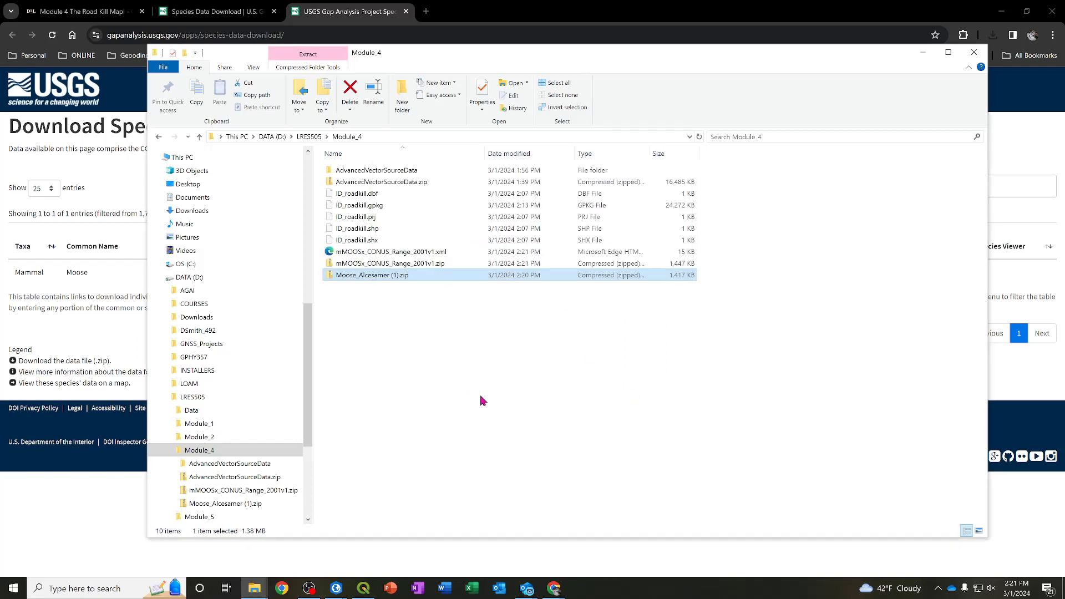
pyautogui.click(527, 414)
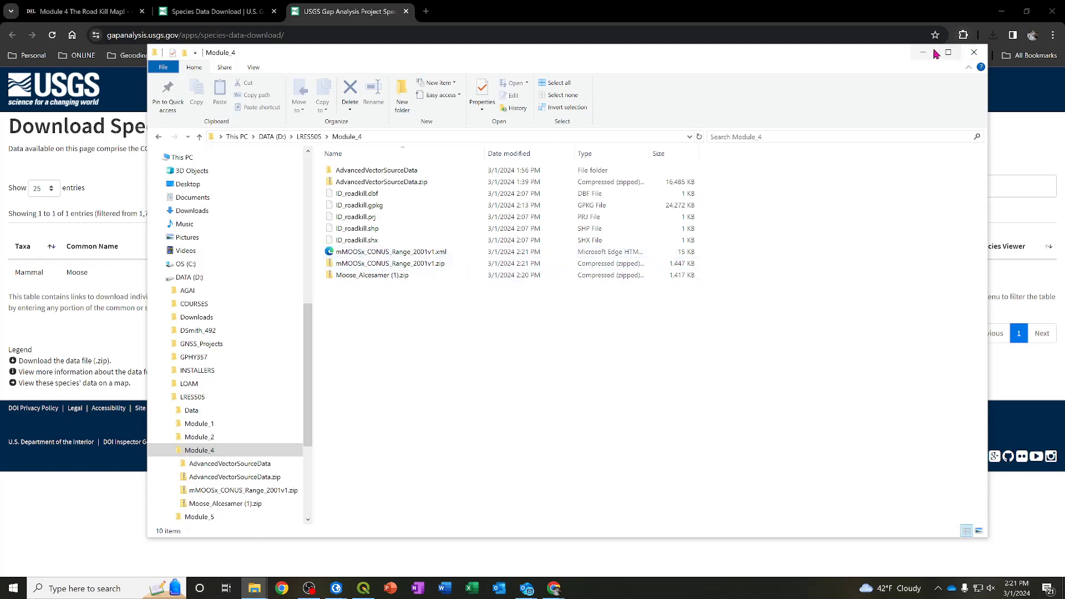
# Switch to QGIS, collapse AdvancedVectorSourceData in the project file tree, and refresh the Module_4 folder
pyautogui.click(968, 6)
pyautogui.click(1005, 11)
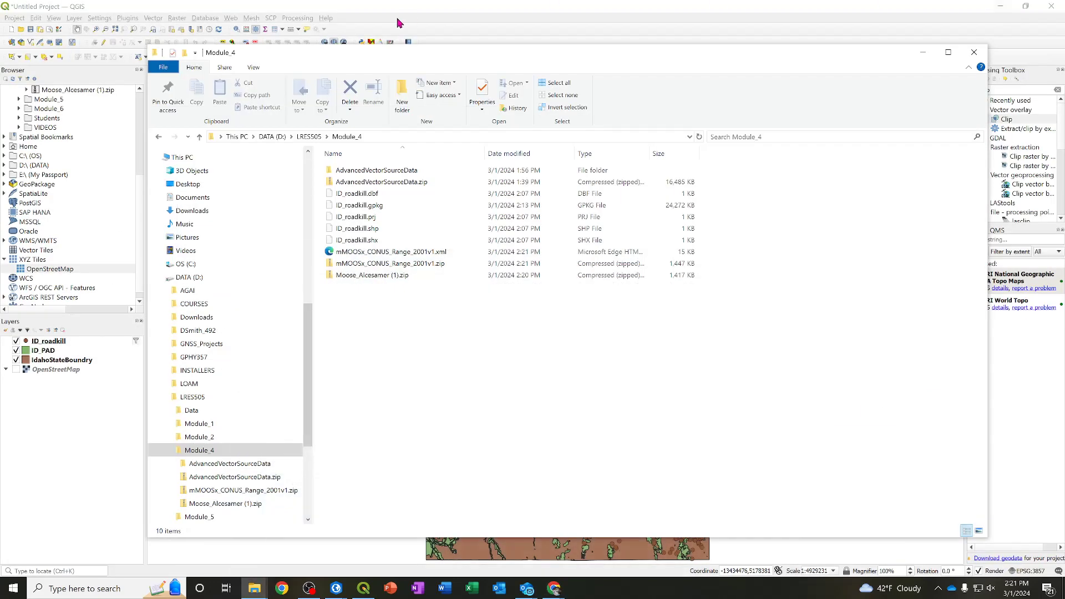
pyautogui.click(335, 9)
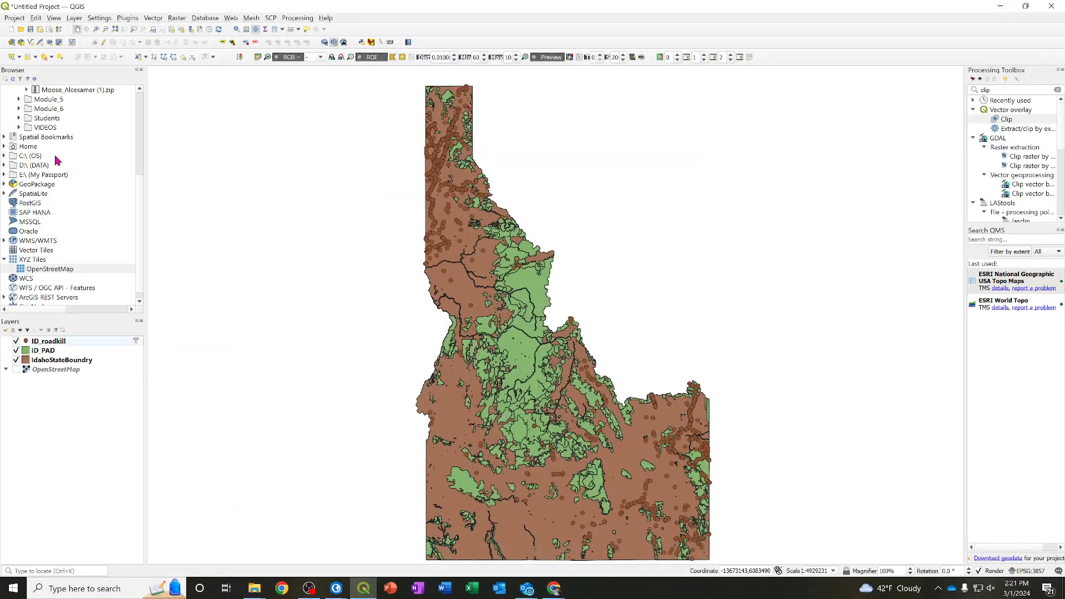
pyautogui.scroll(5, 141, 127)
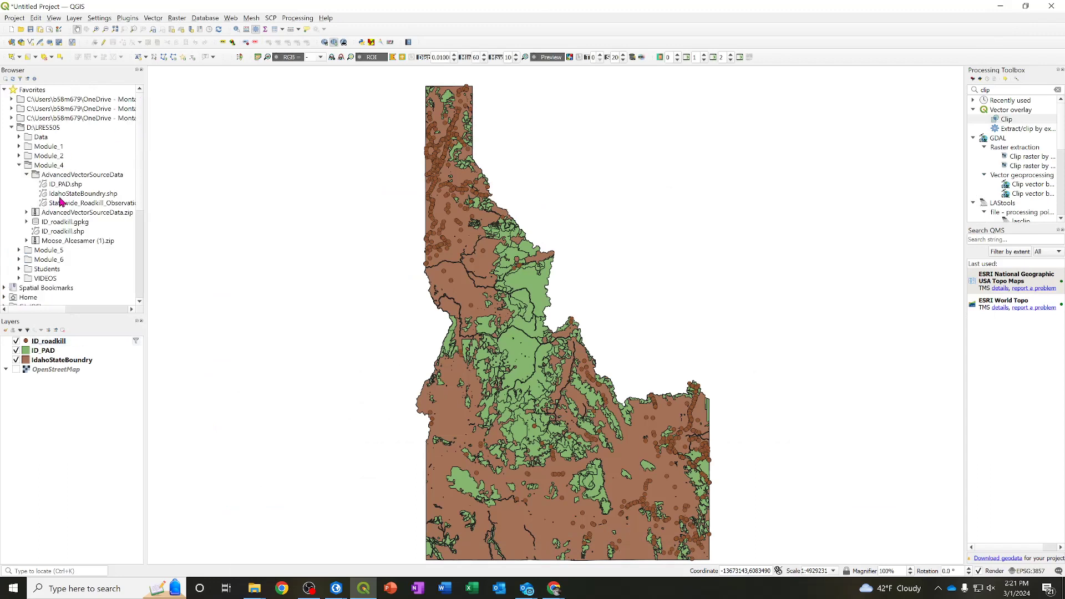
pyautogui.click(26, 176)
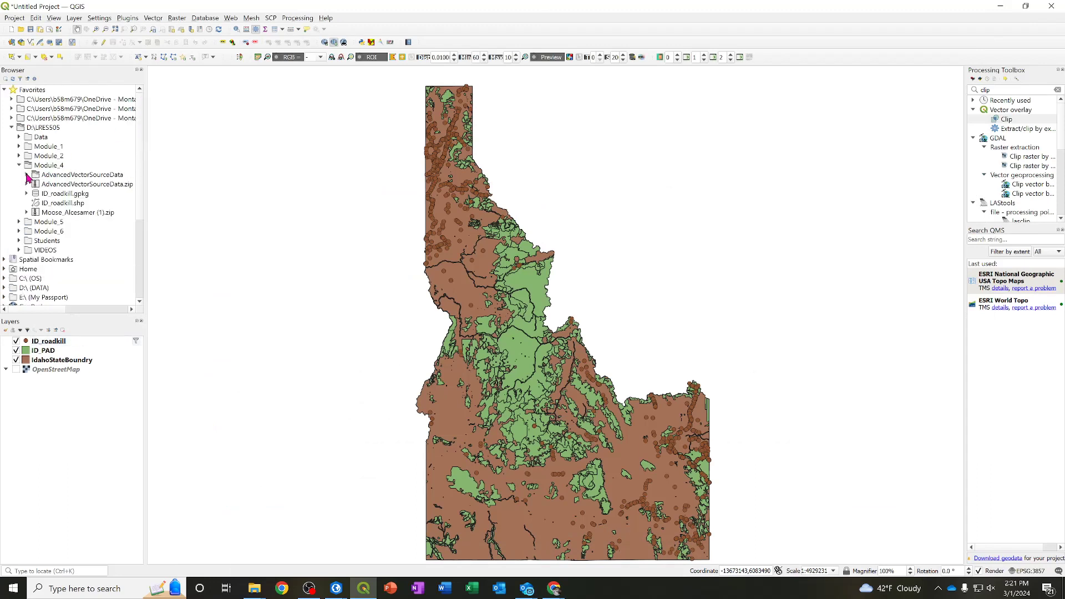
pyautogui.rightClick(50, 168)
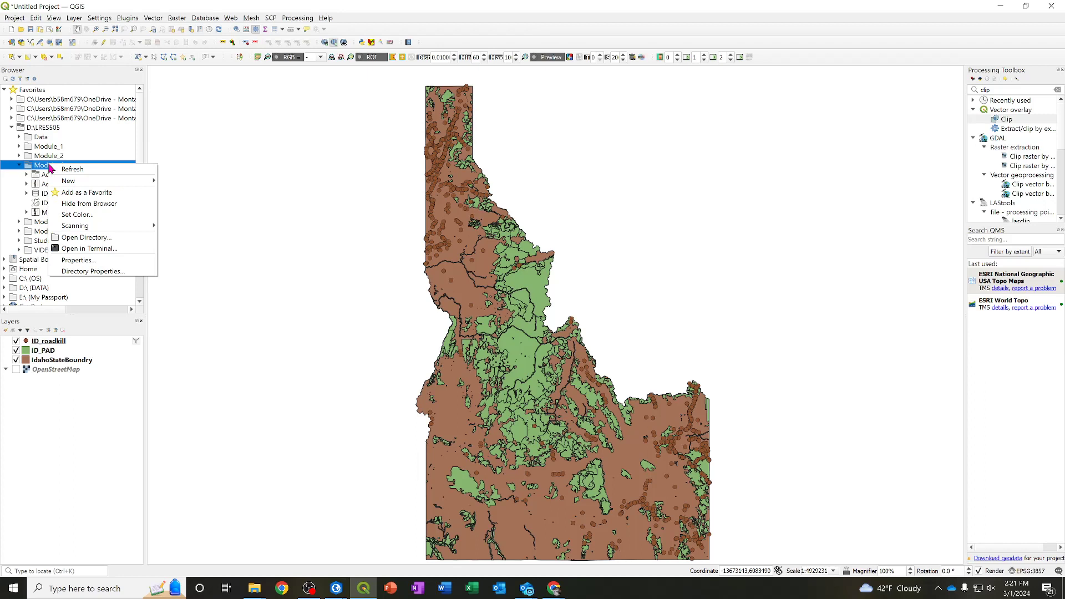
pyautogui.click(62, 170)
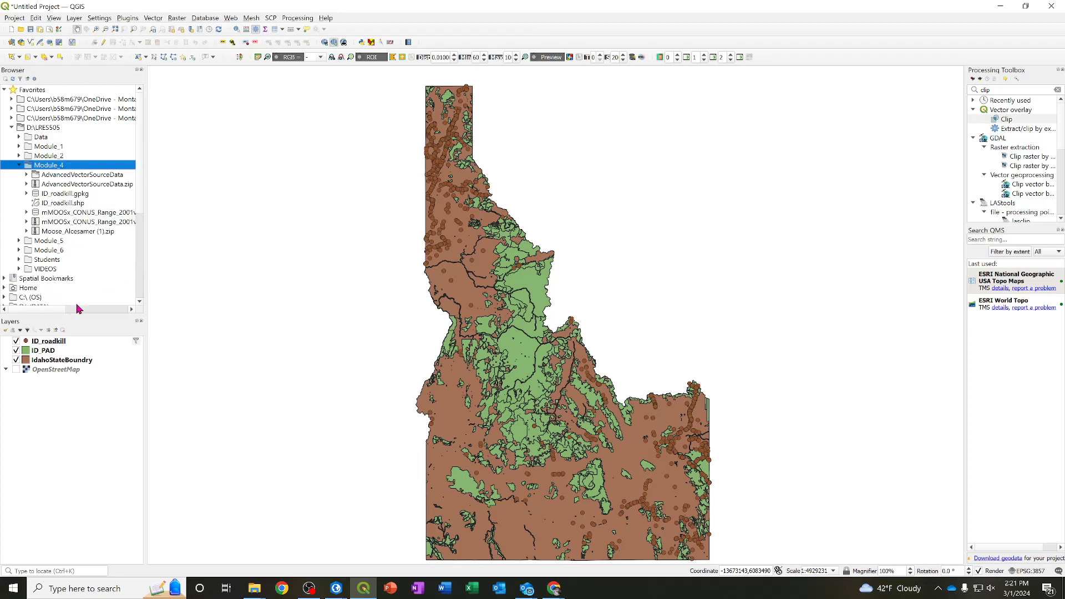
# Examine the contents of mMOOSx_CONUS_Range_2001v1.zip in the QGIS file tree and the Module_4 folder in File Explorer
pyautogui.moveTo(56, 312)
pyautogui.mouseDown()
pyautogui.moveTo(95, 319)
pyautogui.moveTo(50, 328)
pyautogui.mouseUp()
pyautogui.click(26, 222)
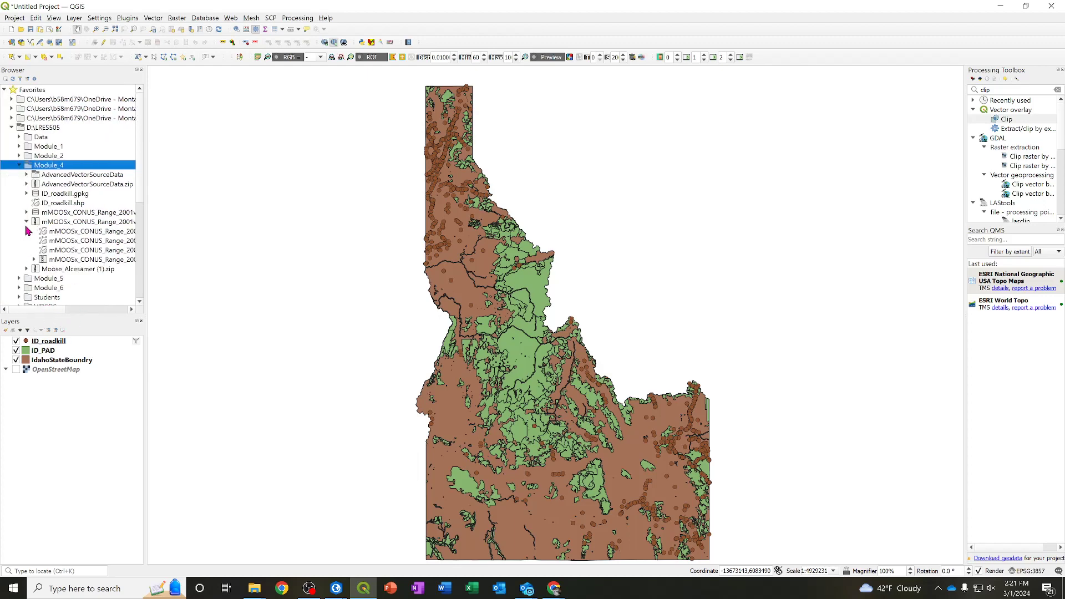
pyautogui.moveTo(30, 313)
pyautogui.mouseDown()
pyautogui.moveTo(56, 316)
pyautogui.moveTo(38, 315)
pyautogui.mouseUp()
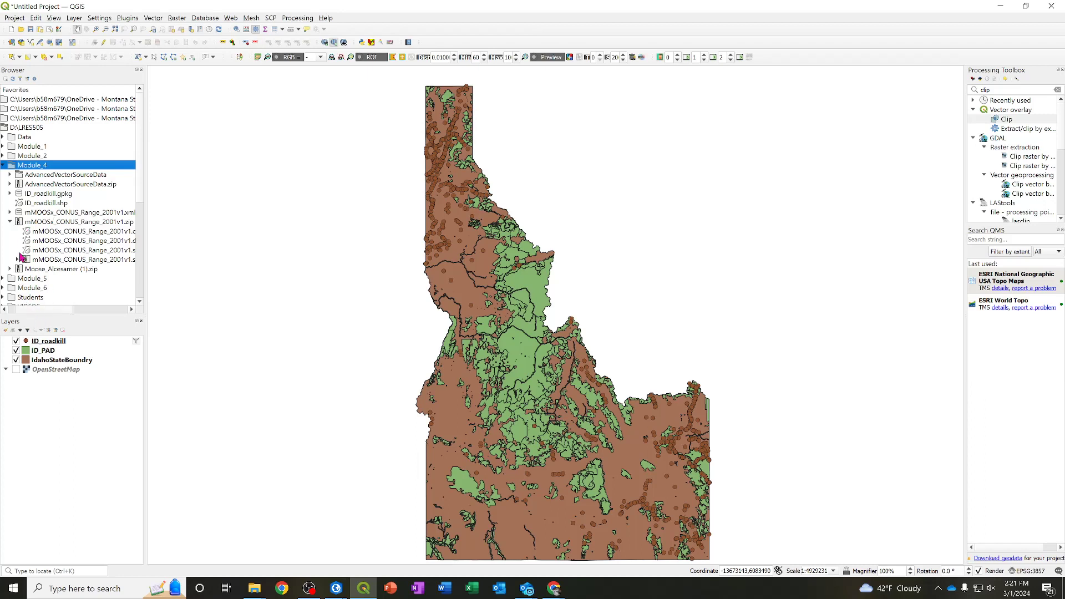
pyautogui.click(11, 222)
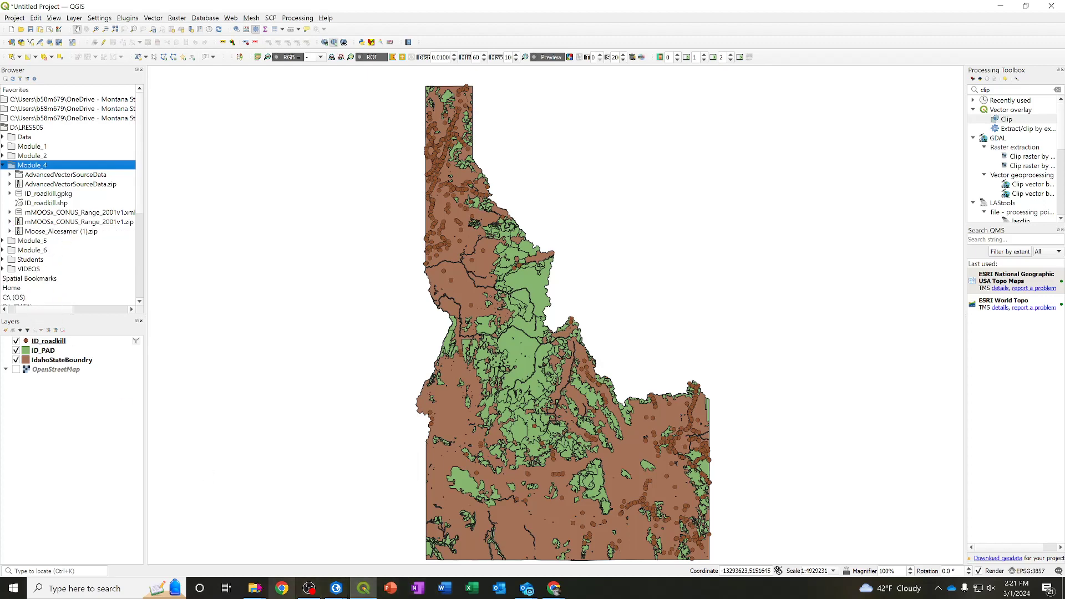
pyautogui.click(255, 588)
pyautogui.click(361, 509)
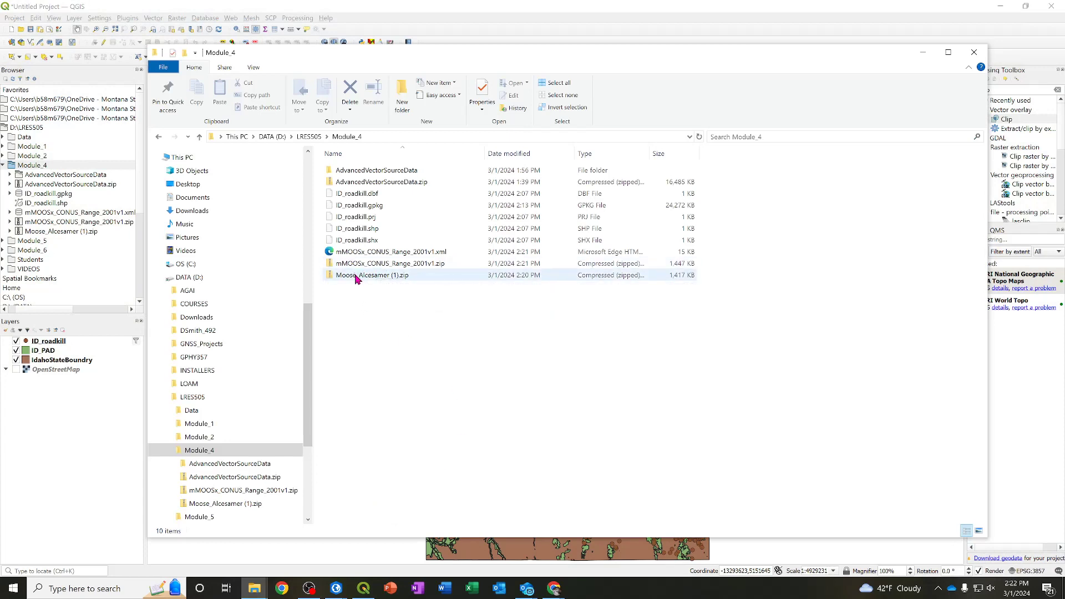
pyautogui.click(923, 52)
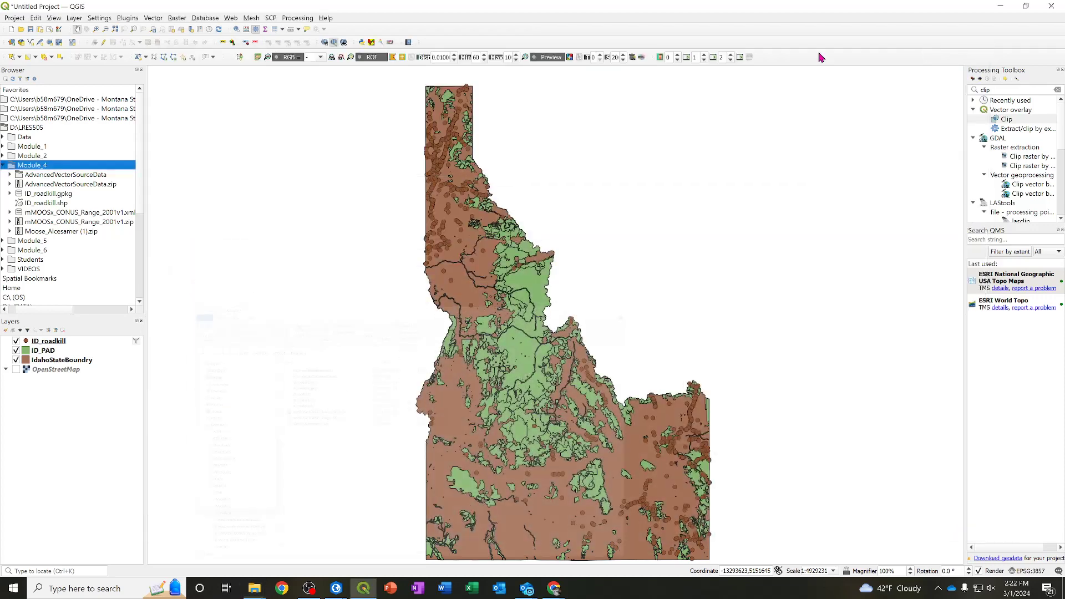
pyautogui.click(11, 222)
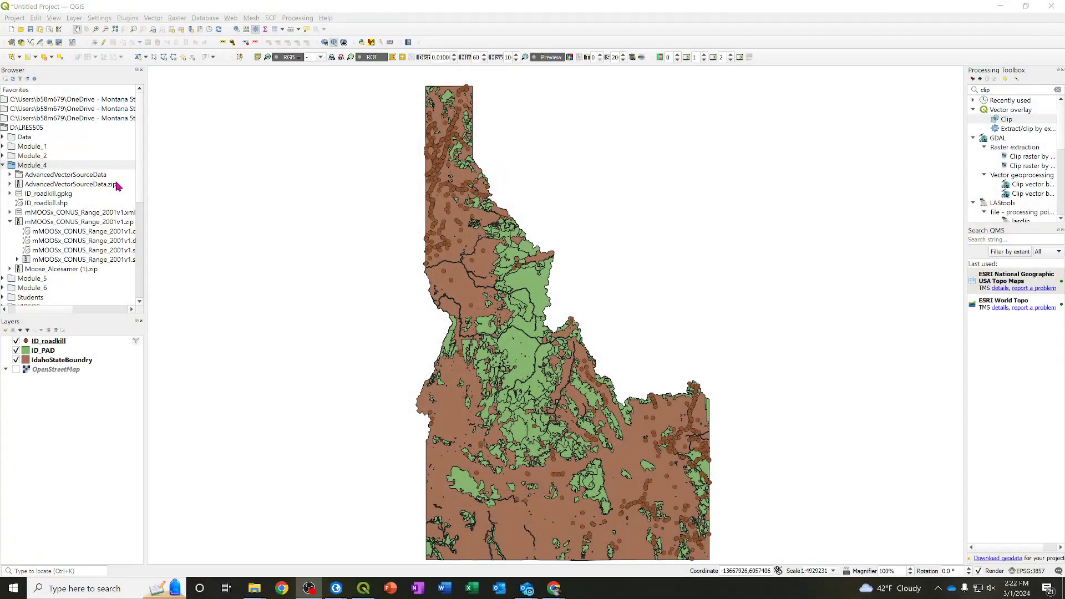
pyautogui.moveTo(63, 316); pyautogui.dragTo(74, 318)
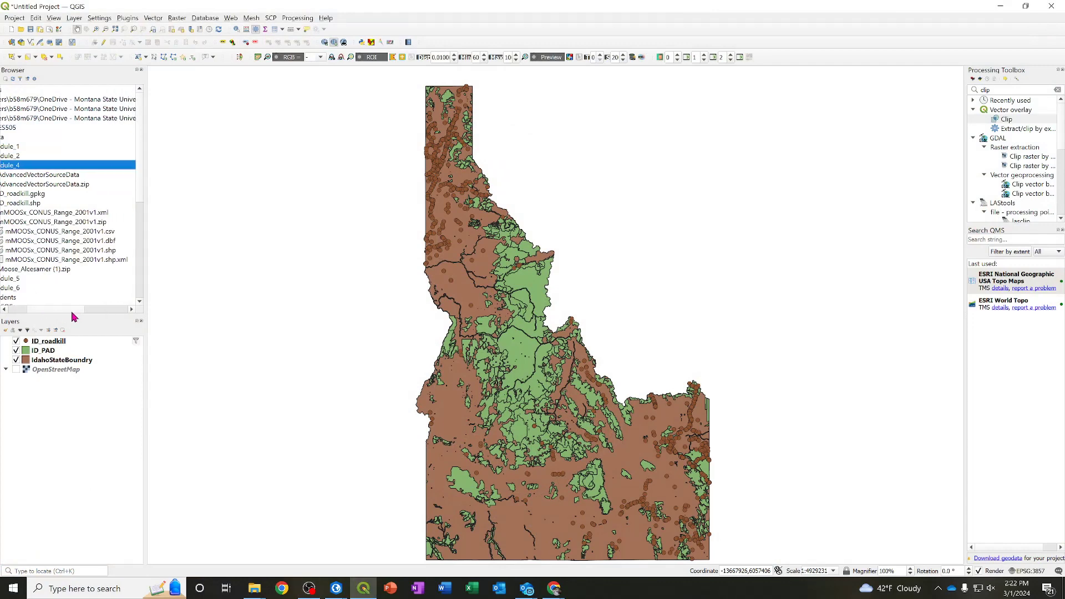
pyautogui.click(72, 243)
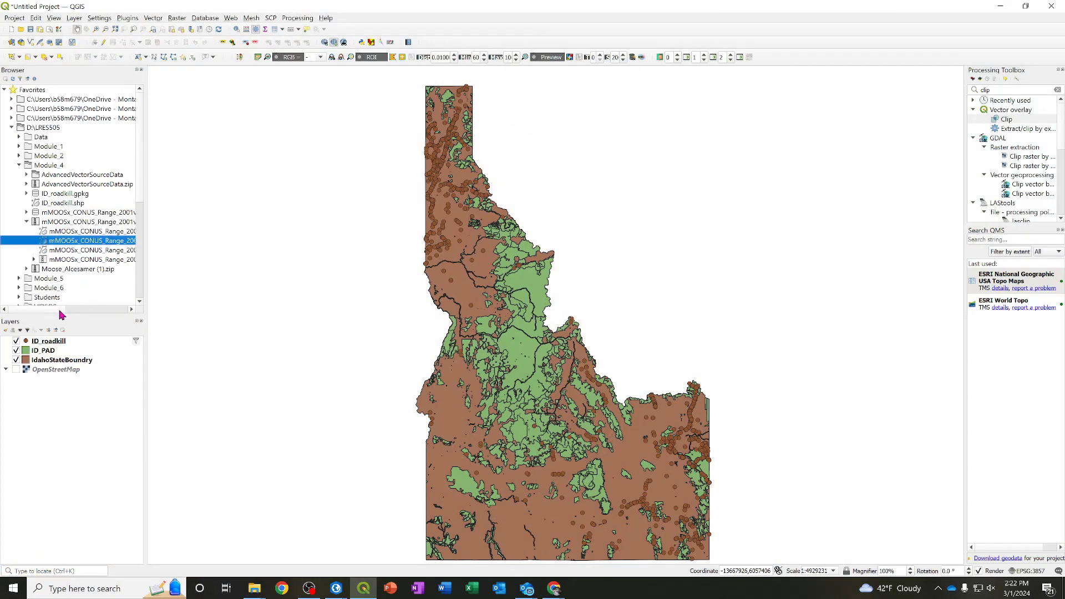
pyautogui.moveTo(61, 310); pyautogui.dragTo(81, 313)
pyautogui.click(54, 250)
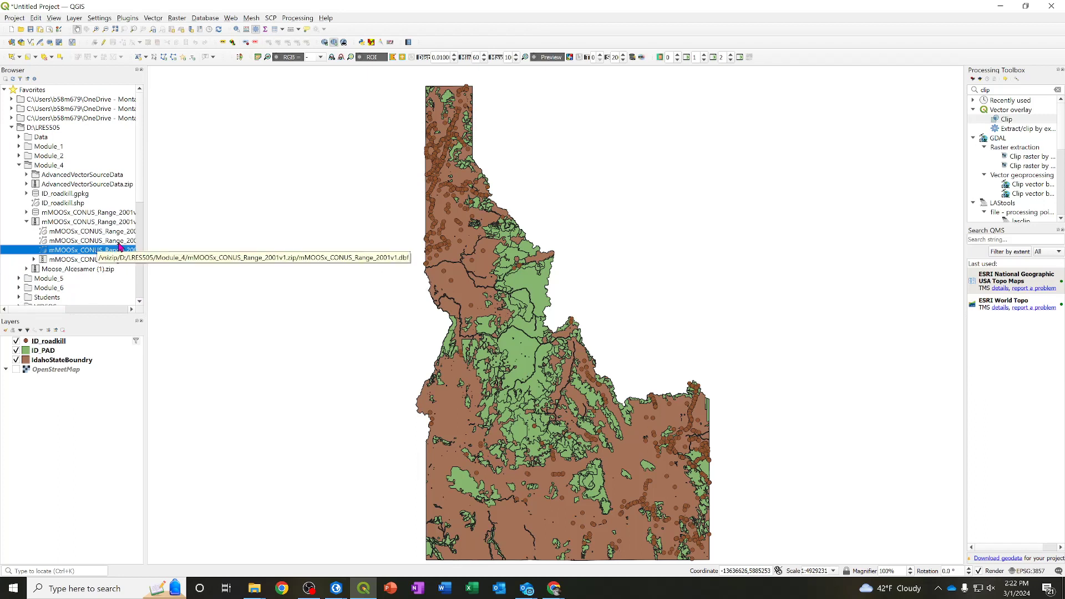
pyautogui.click(26, 222)
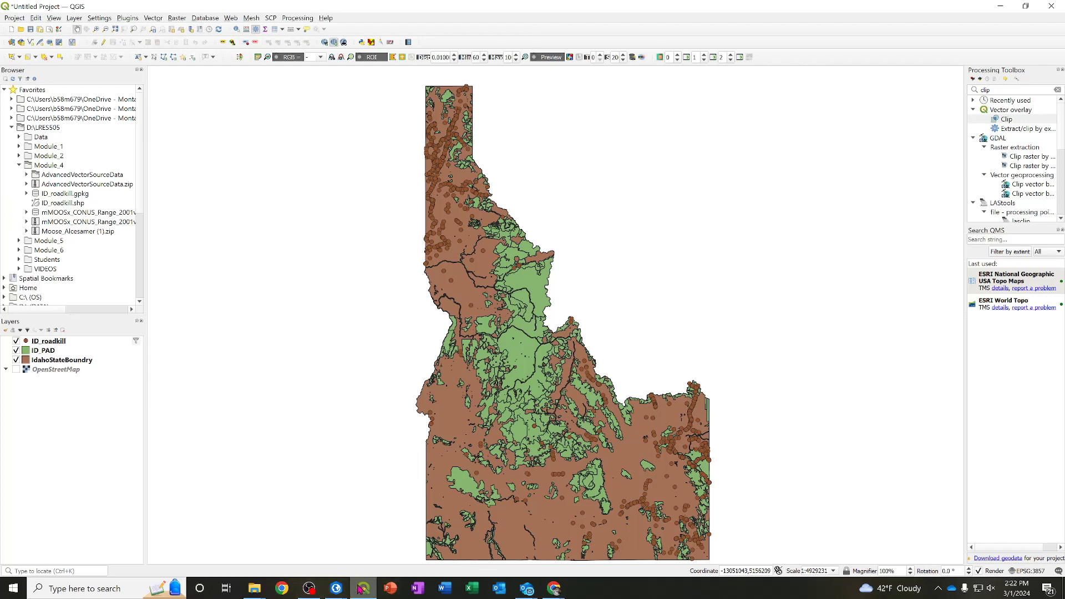
# Switch to File Explorer and extract mMOOSx_CONUS_Range_2001v1.zip directly into D:\LRES505\Module_4\ without a subfolder
pyautogui.moveTo(254, 590)
pyautogui.click(358, 510)
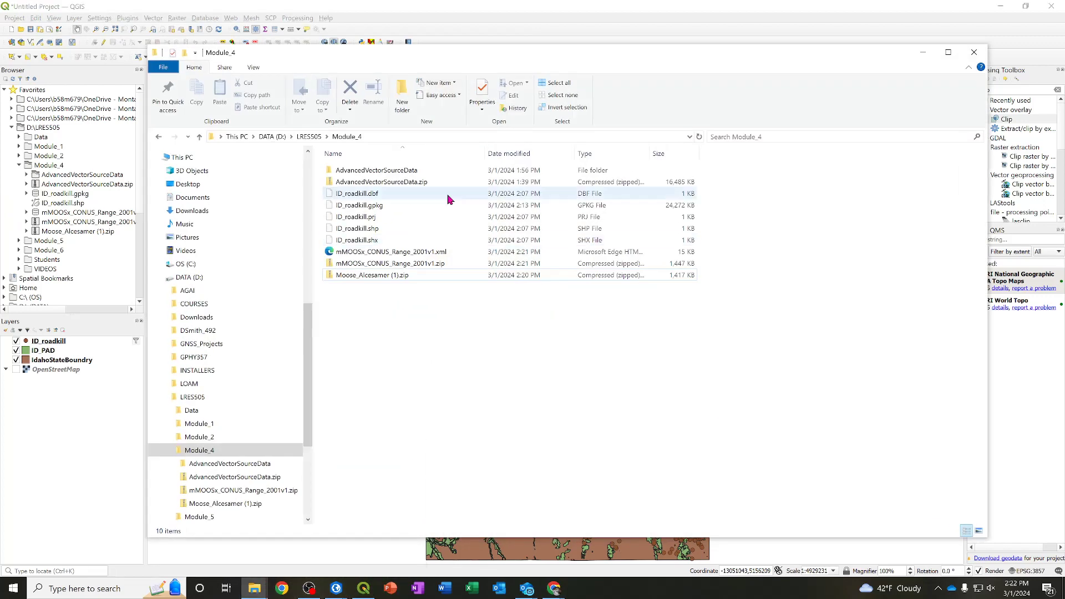
pyautogui.click(336, 263)
pyautogui.rightClick(336, 263)
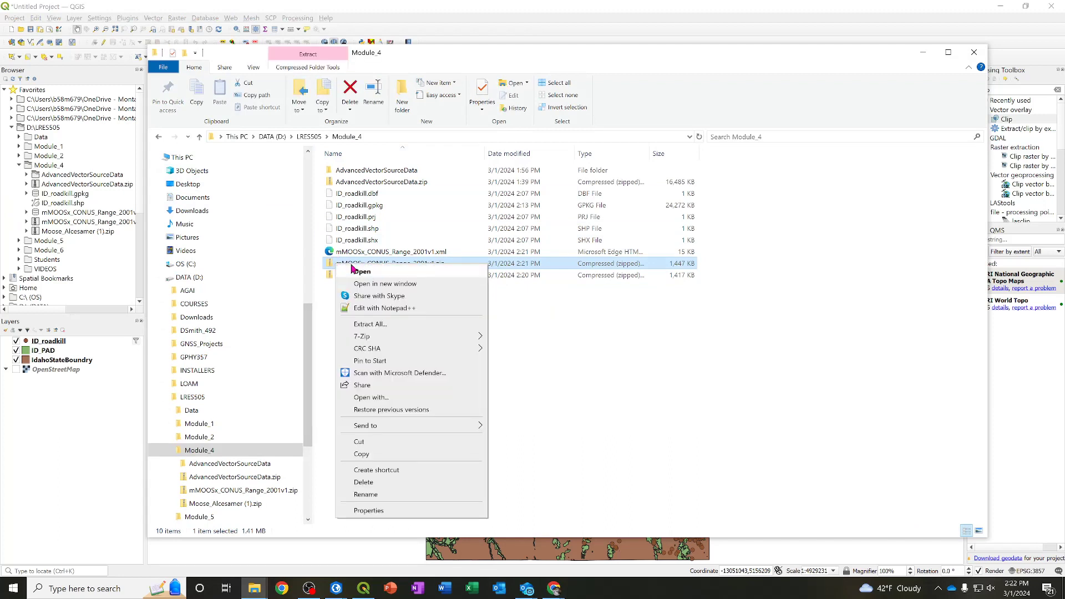
pyautogui.click(370, 324)
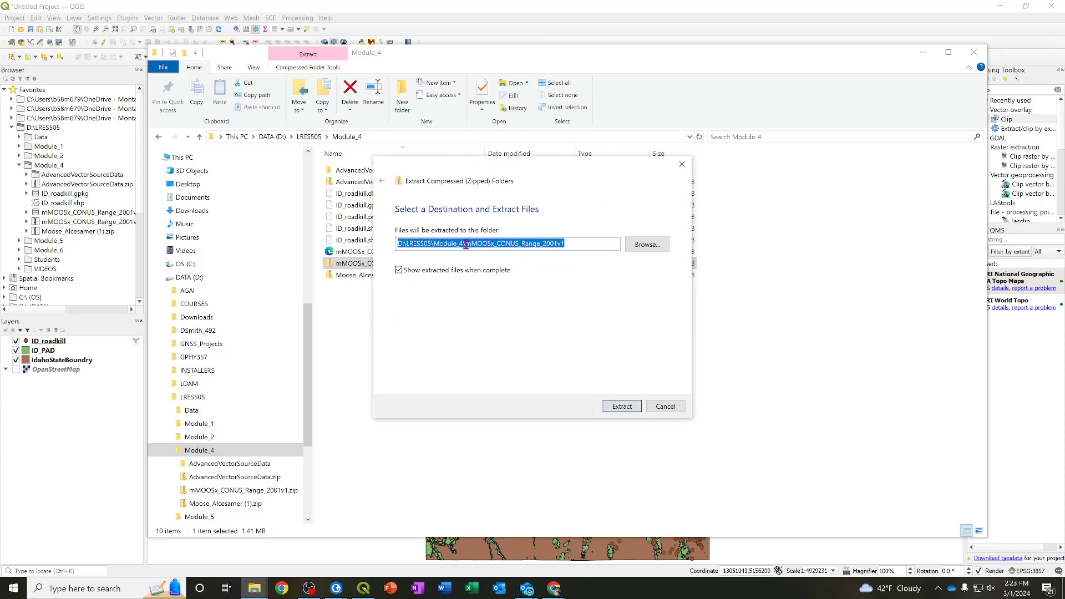
pyautogui.moveTo(466, 245); pyautogui.dragTo(581, 248)
pyautogui.press('BackSpace')
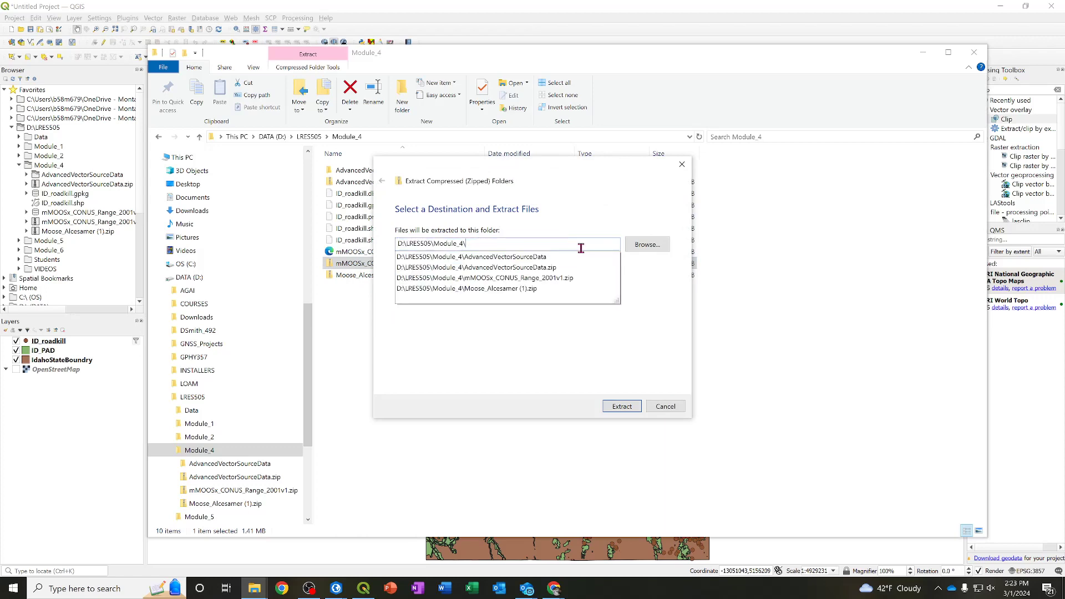
pyautogui.press('Return')
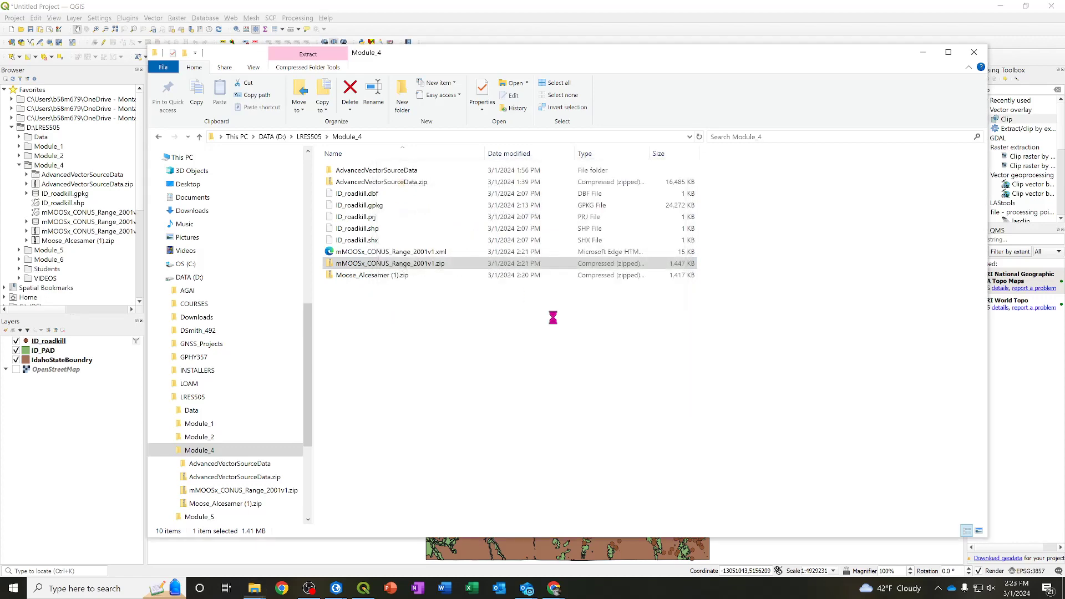
# Switch to QGIS and add the extracted mMOOSx_CONUS_Range_2001v1 shapefile to the map, accepting the NAD83 to WGS 84 (1) transformation
pyautogui.click(192, 8)
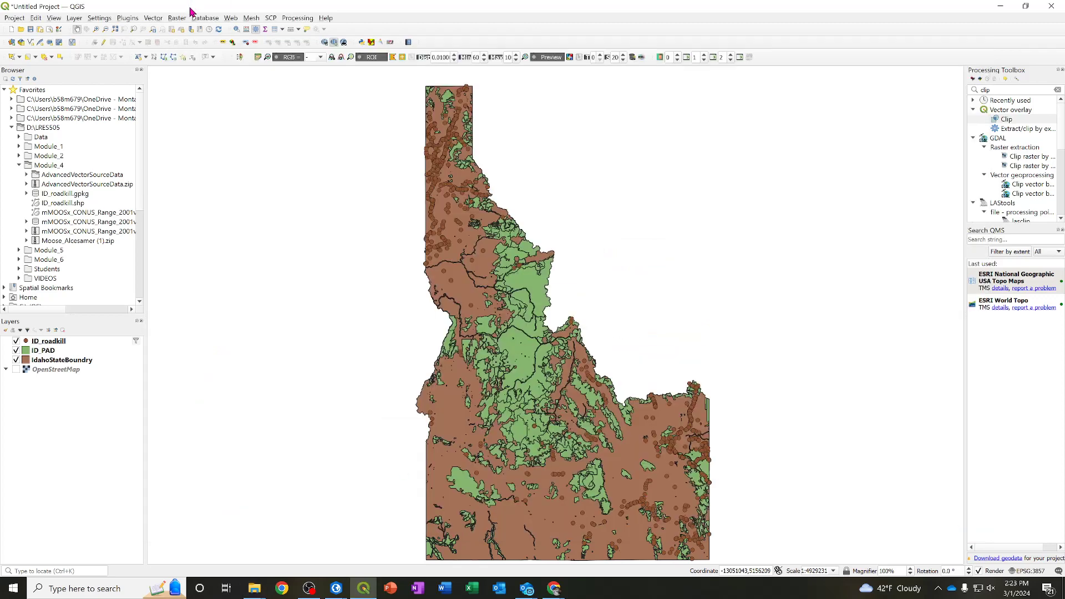
pyautogui.click(37, 213)
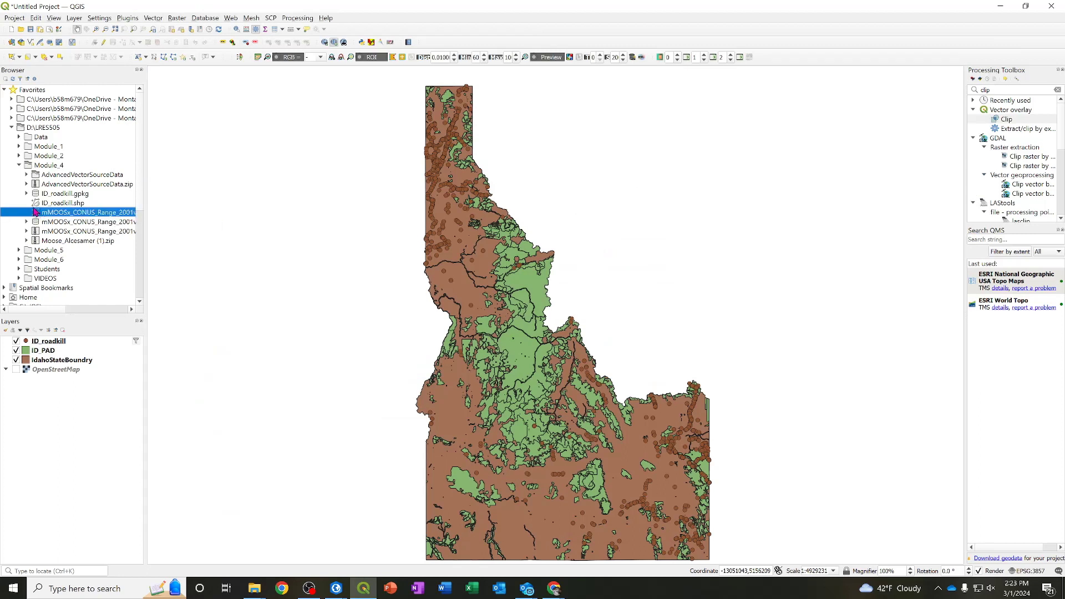
pyautogui.click(44, 205)
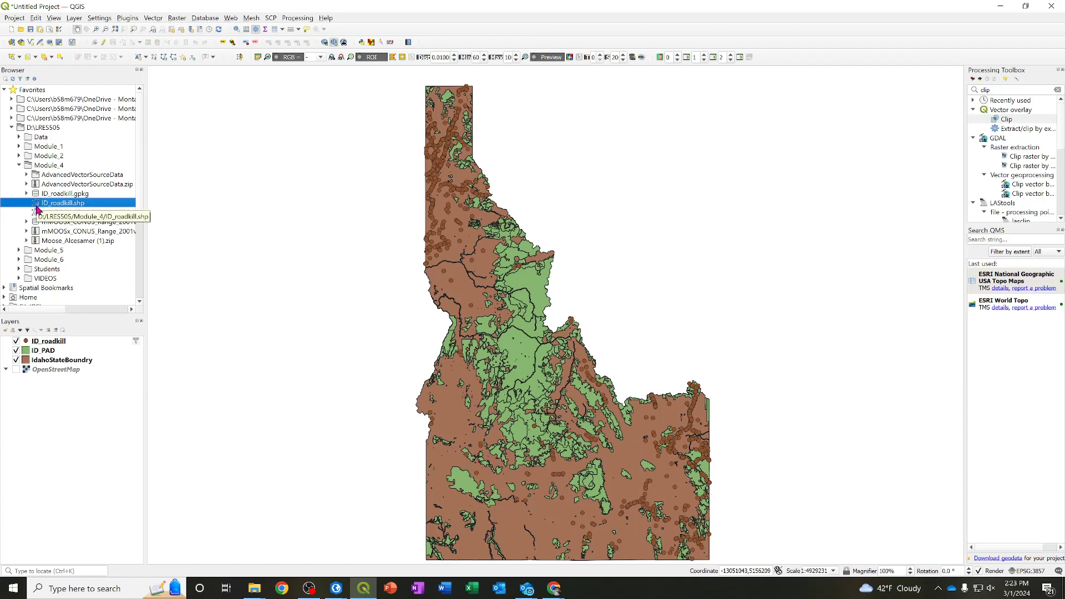
pyautogui.click(59, 307)
pyautogui.moveTo(56, 309)
pyautogui.mouseDown()
pyautogui.moveTo(77, 310)
pyautogui.moveTo(55, 314)
pyautogui.mouseUp()
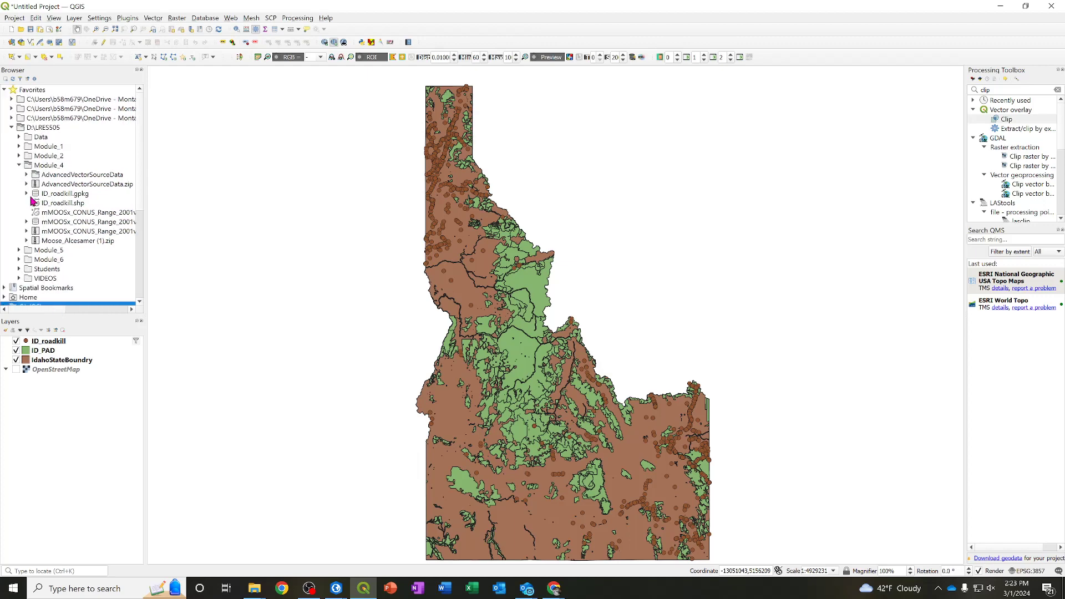
pyautogui.click(36, 214)
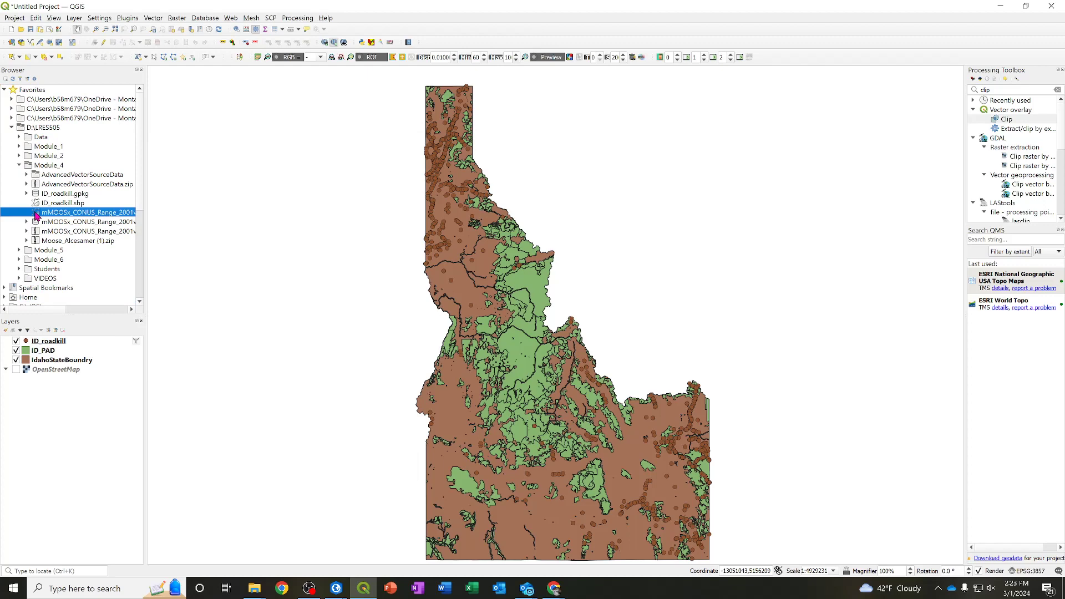
pyautogui.doubleClick(37, 214)
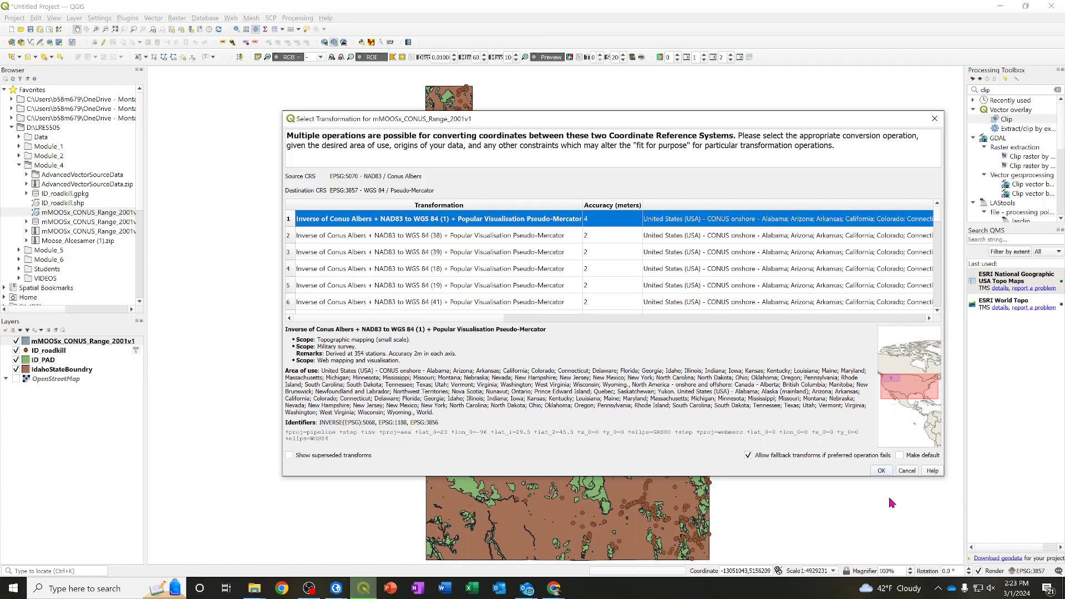
pyautogui.click(881, 470)
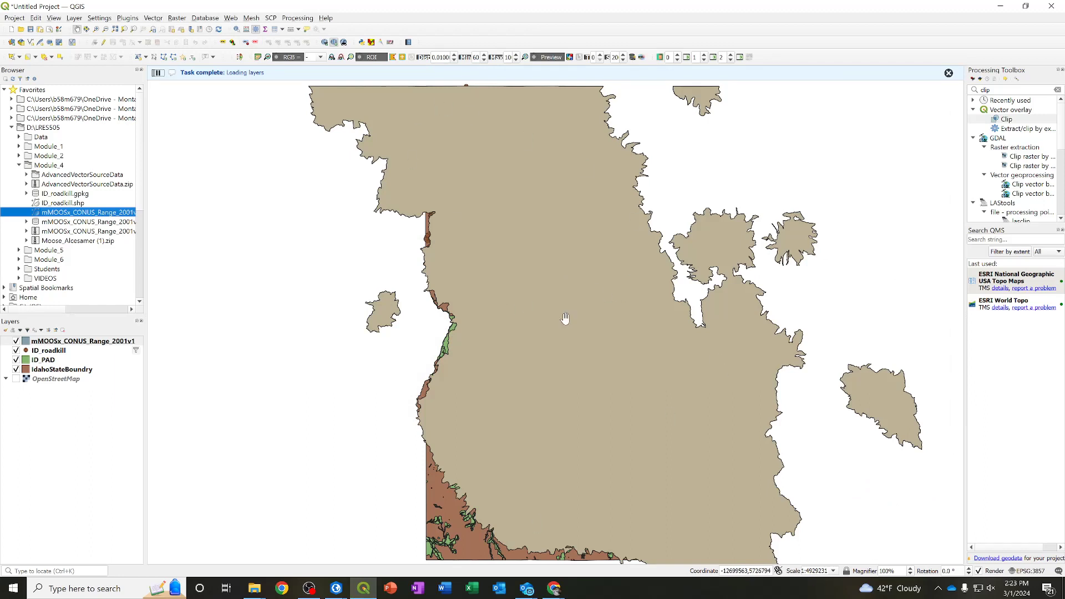
# Set up the vector overlay Clip tool with mMOOSx_CONUS_Range_2001v1 as the input layer and IdahoStateBoundry as the overlay layer
pyautogui.scroll(-1, 566, 318)
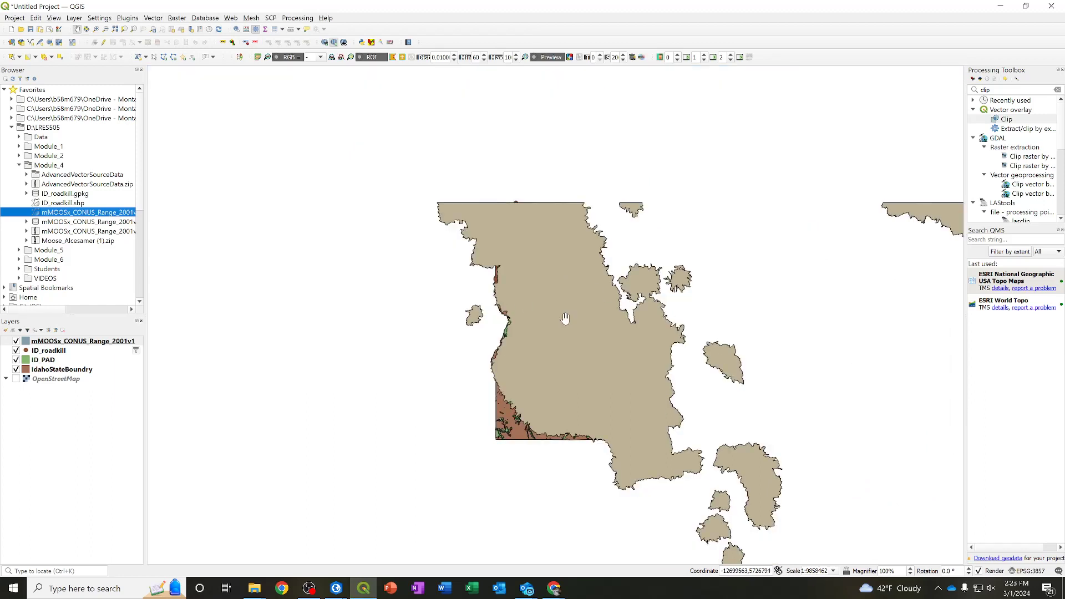
pyautogui.scroll(-2, 566, 318)
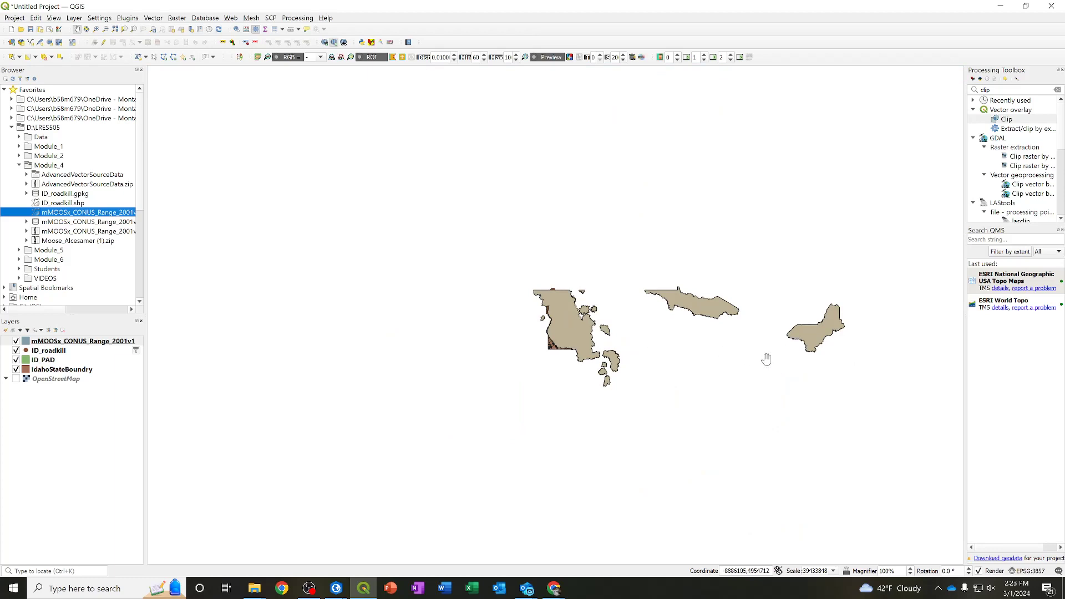
pyautogui.scroll(1, 753, 352)
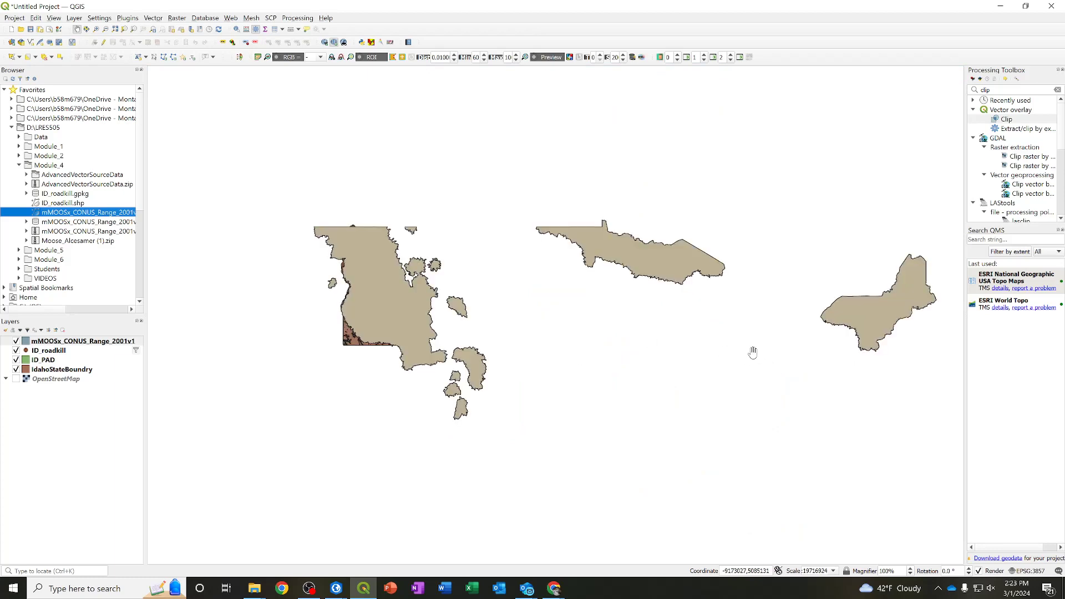
pyautogui.scroll(1, 753, 352)
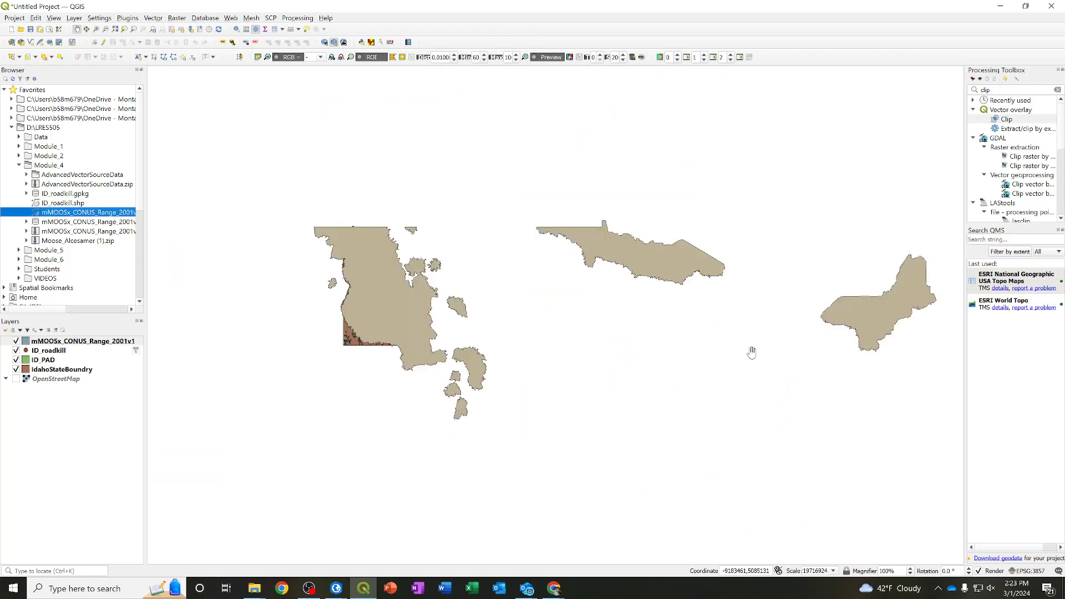
pyautogui.scroll(1, 347, 283)
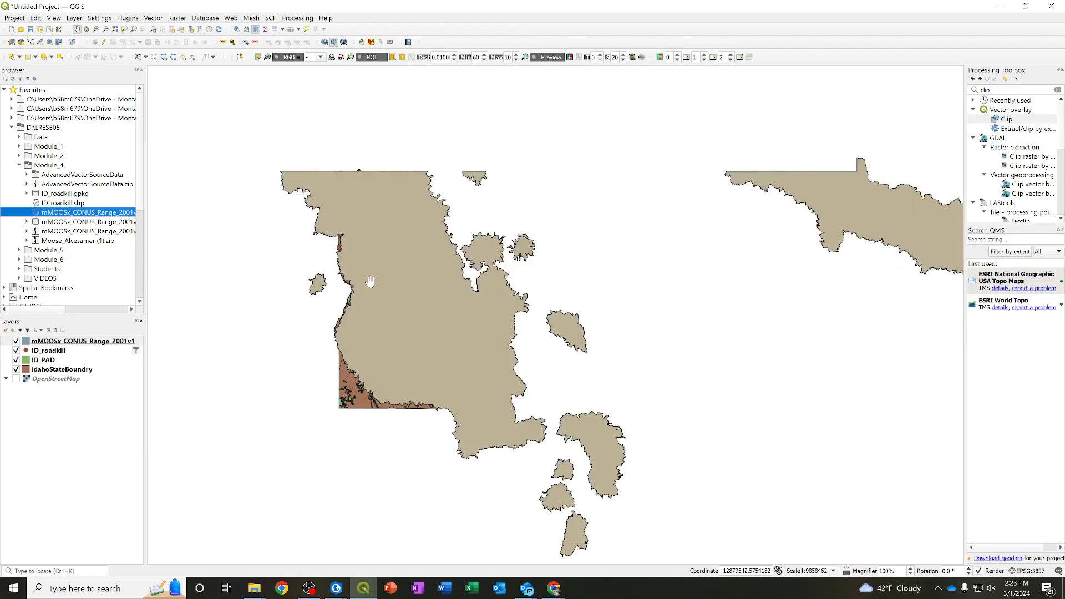
pyautogui.scroll(-1, 553, 326)
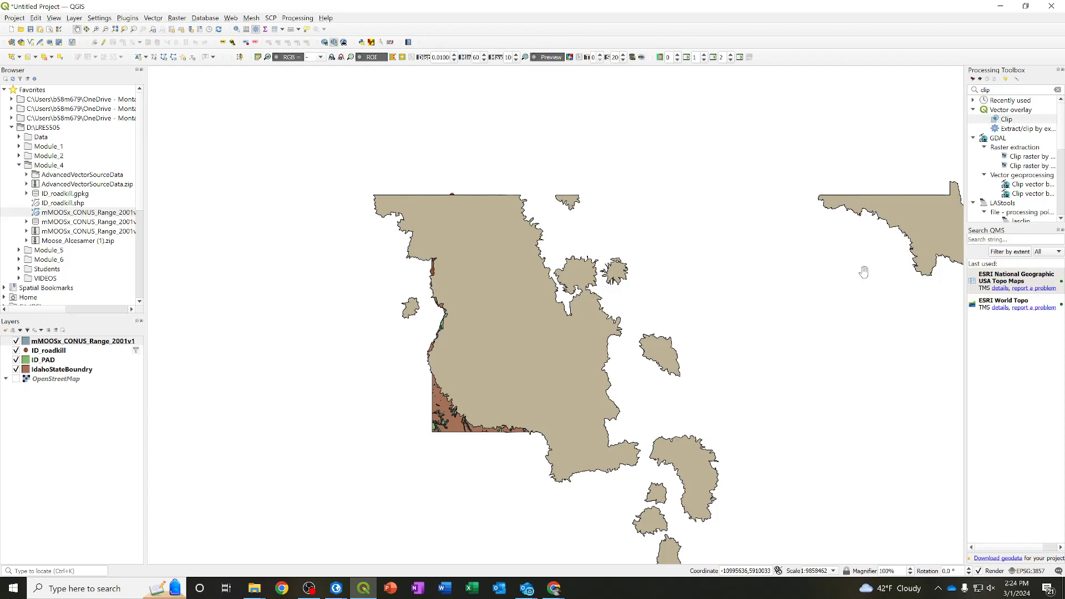
pyautogui.doubleClick(1003, 119)
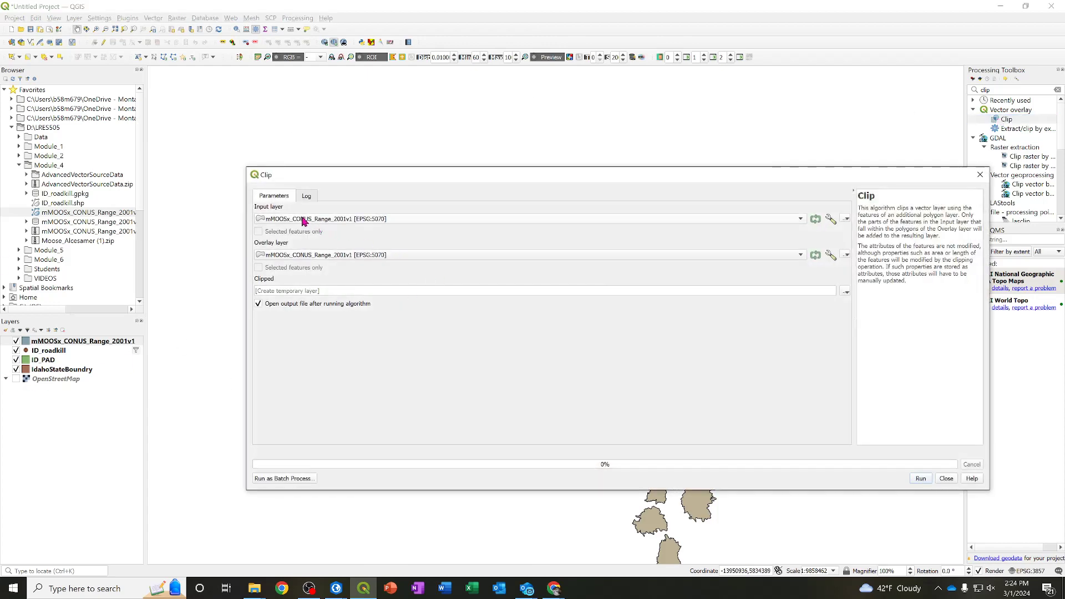
pyautogui.click(422, 260)
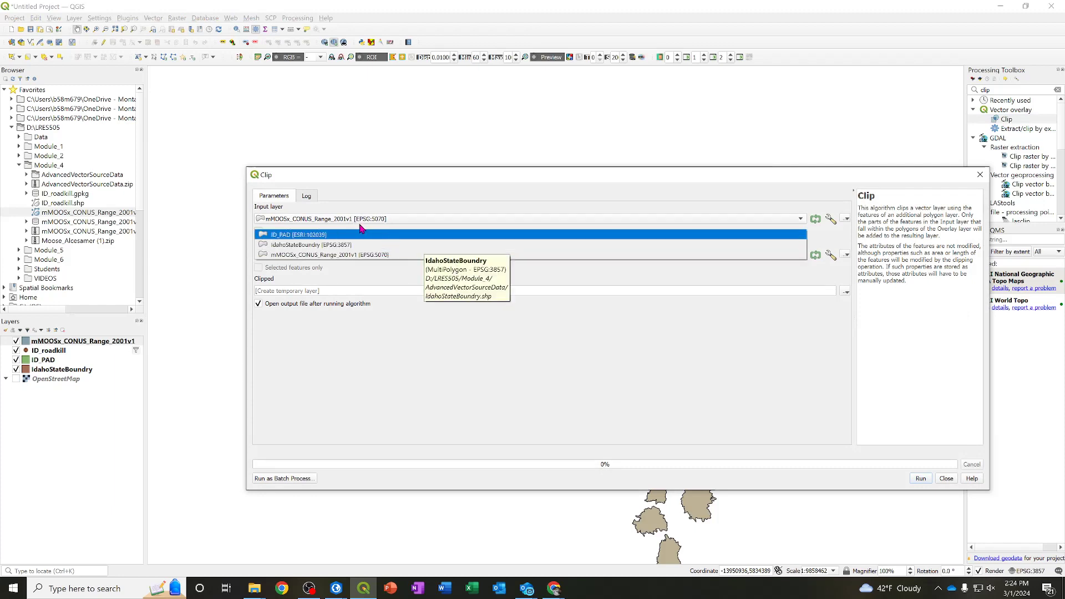
pyautogui.click(371, 247)
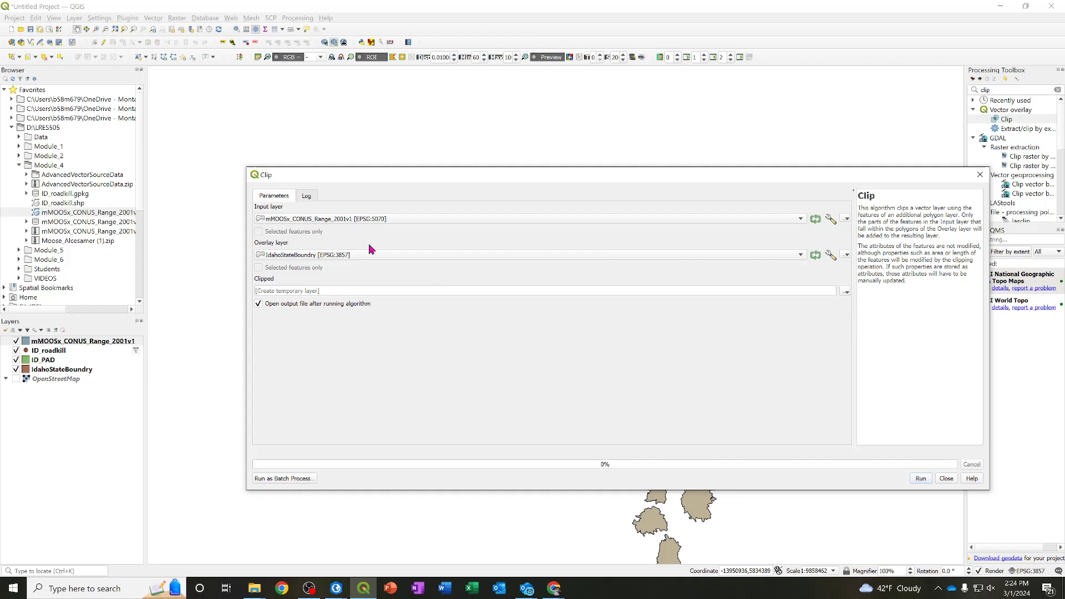
# Direct the clipped output to GeoPackage ID_moose_range in Module_4 with layer name ID_Moose, and run the clip
pyautogui.click(846, 292)
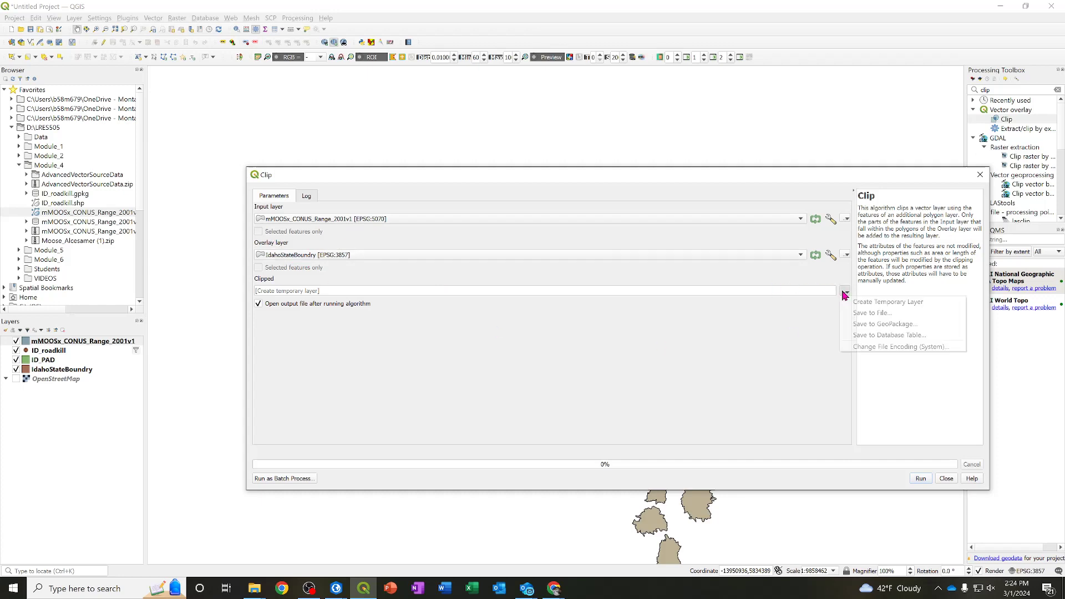
pyautogui.click(885, 324)
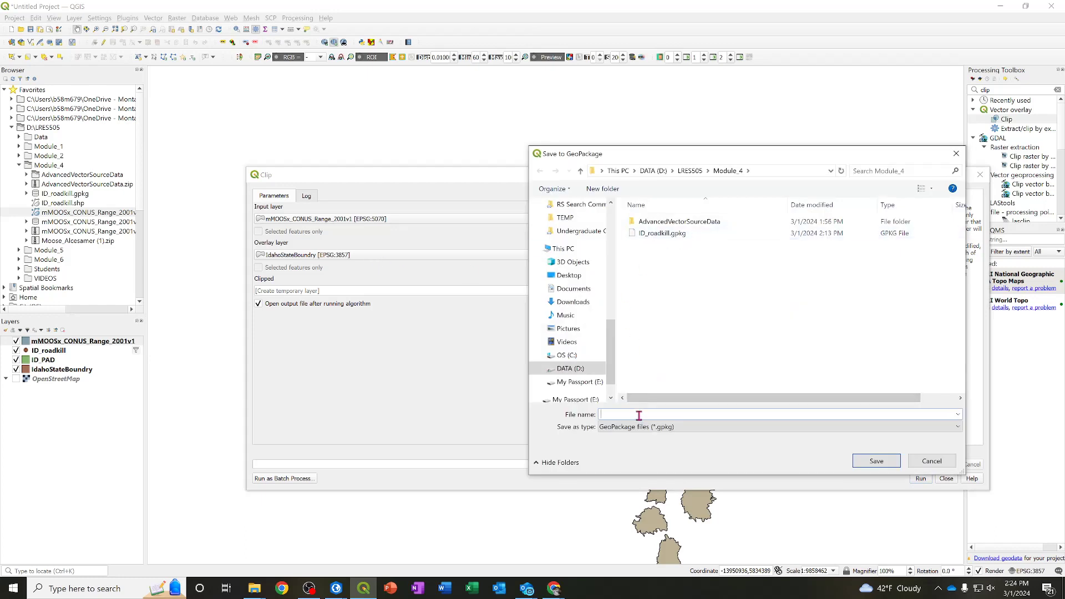
pyautogui.write('ID_moose_range')
pyautogui.click(877, 462)
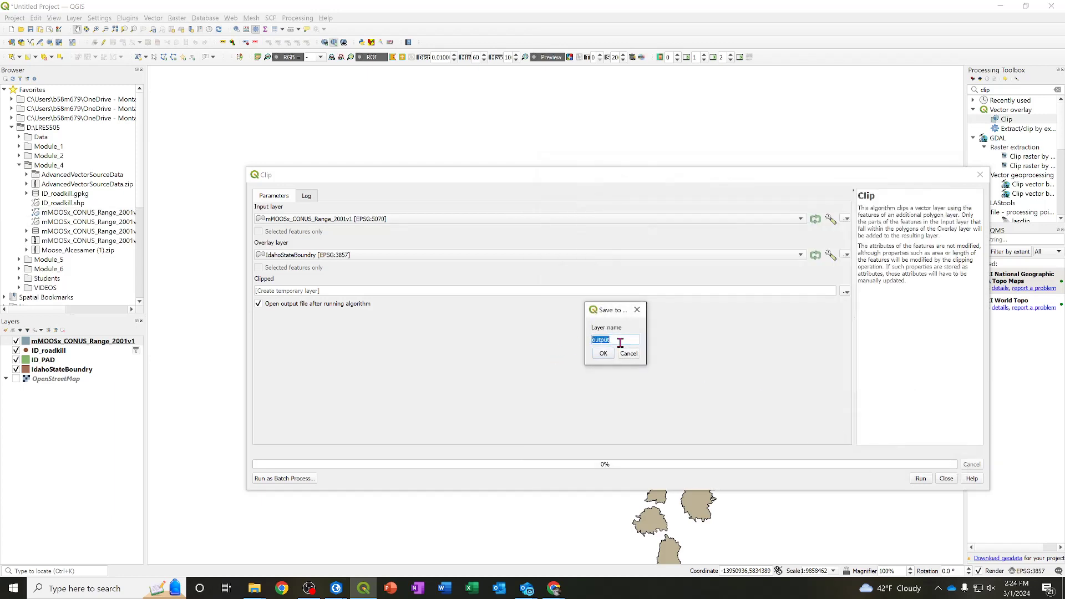
pyautogui.write('ID_Moose')
pyautogui.click(610, 353)
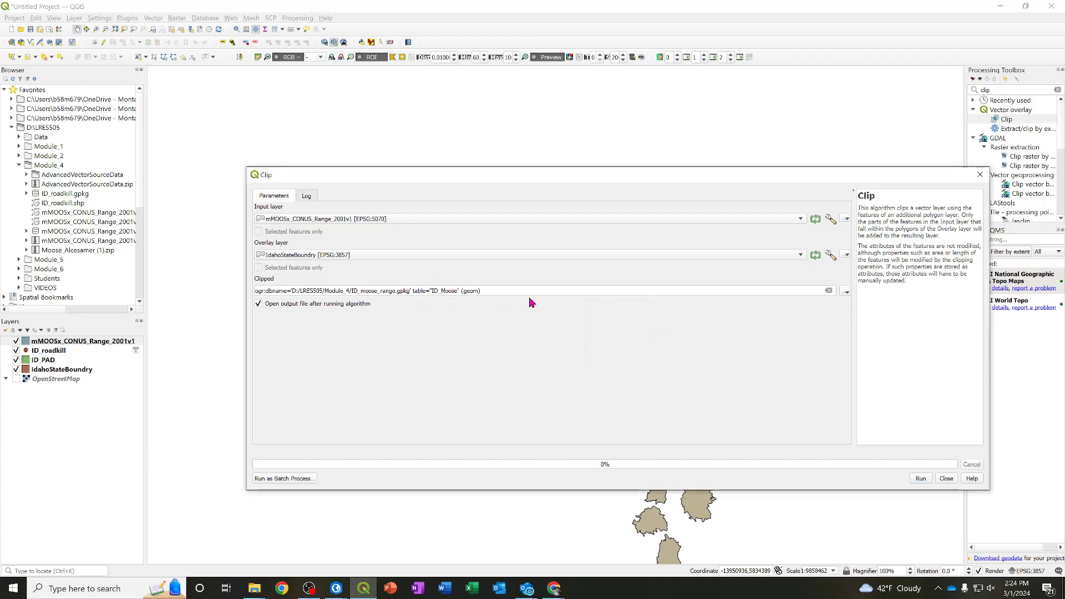
pyautogui.click(921, 479)
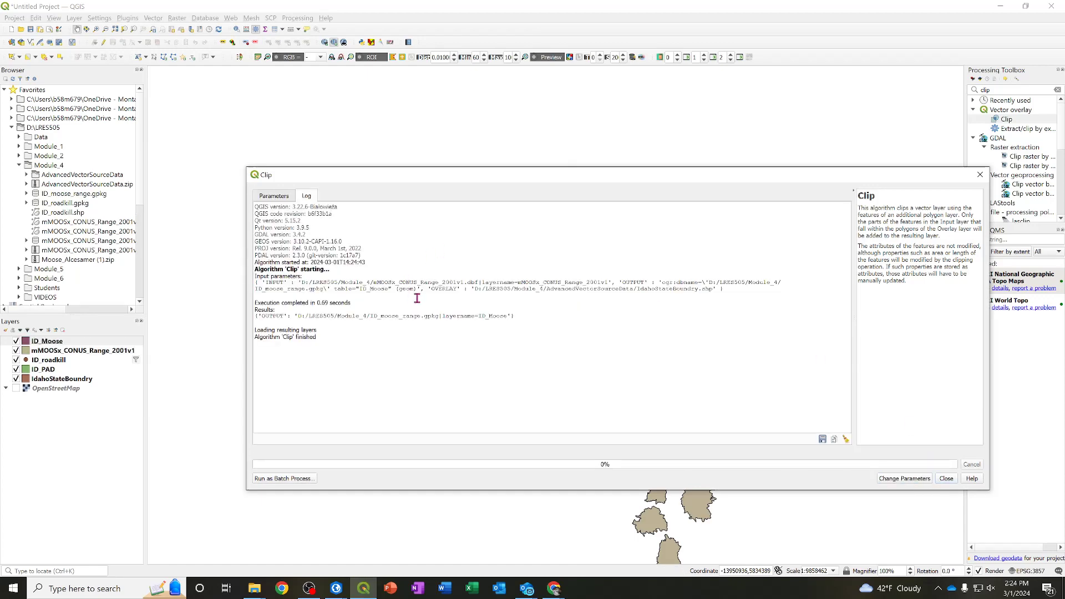
pyautogui.click(948, 479)
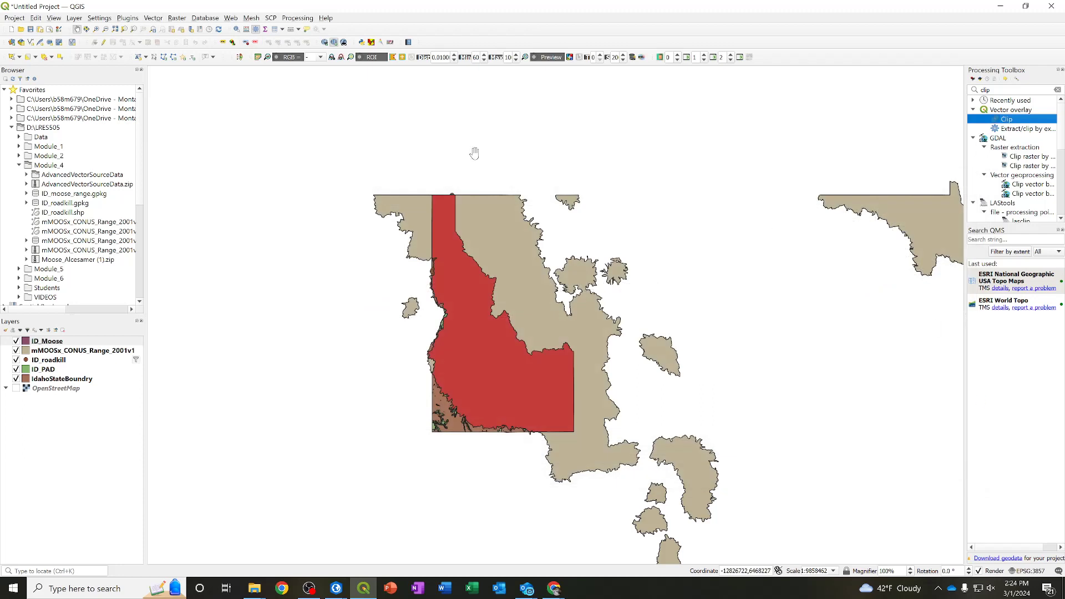
# Hide the mMOOSx_CONUS_Range_2001v1, ID_Moose, ID_PAD and ID_roadkill layers, leaving only IdahoStateBoundry displayed
pyautogui.click(15, 350)
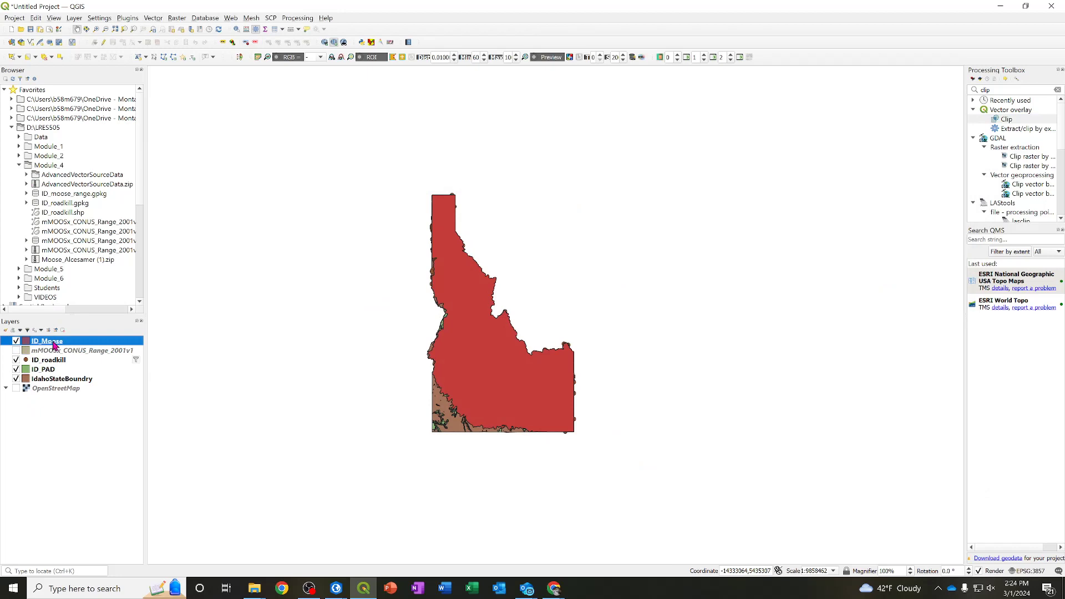
pyautogui.click(16, 341)
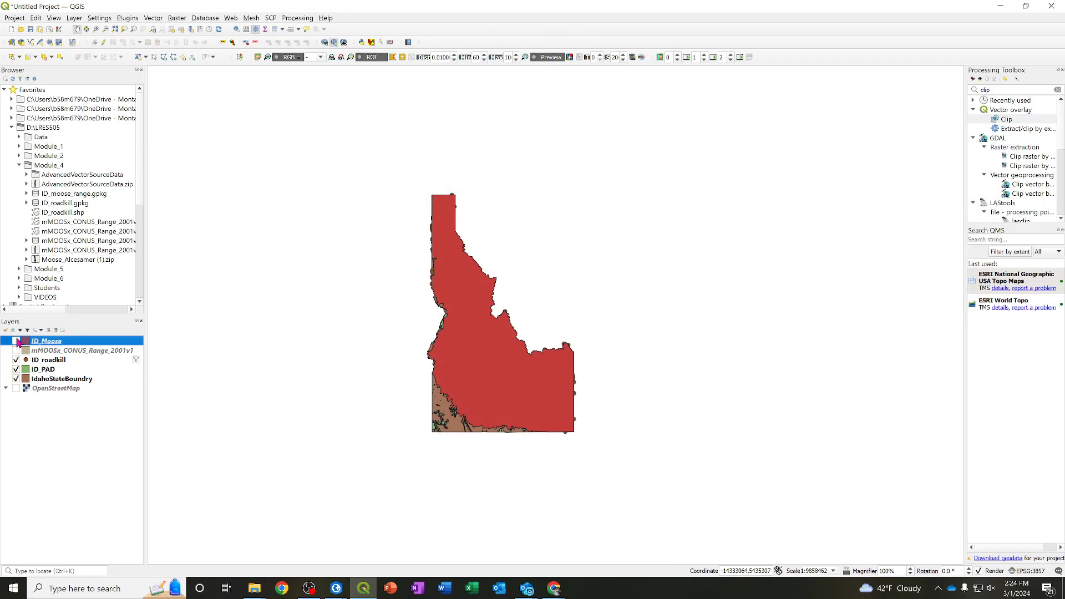
pyautogui.click(16, 369)
pyautogui.click(16, 359)
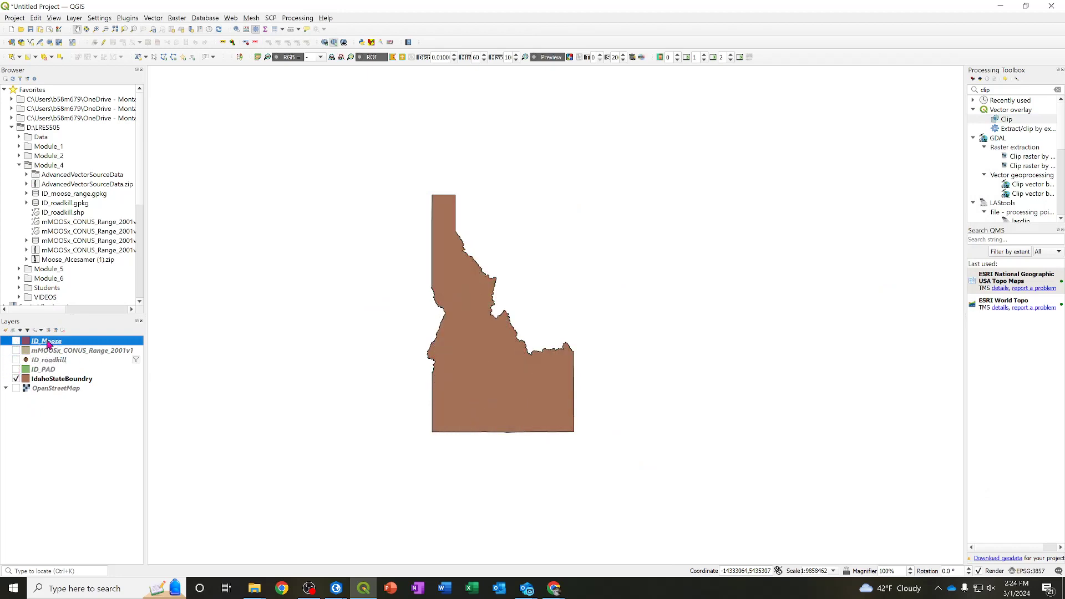
# Move ID_Moose directly above IdahoStateBoundry in the layer order and show ID_Moose, ID_PAD and ID_roadkill
pyautogui.moveTo(48, 343); pyautogui.dragTo(52, 377)
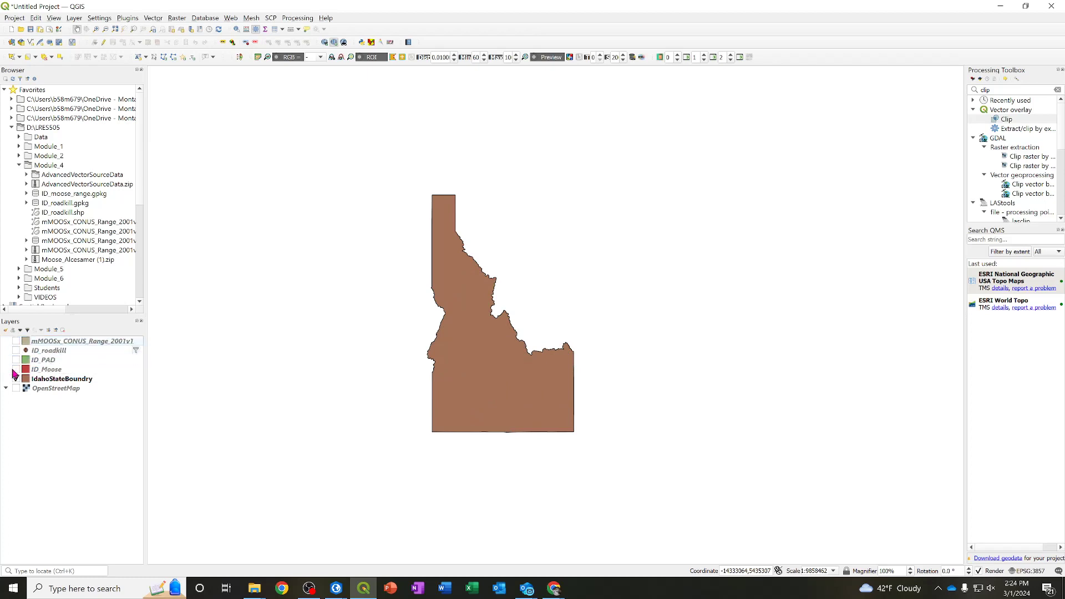
pyautogui.click(16, 369)
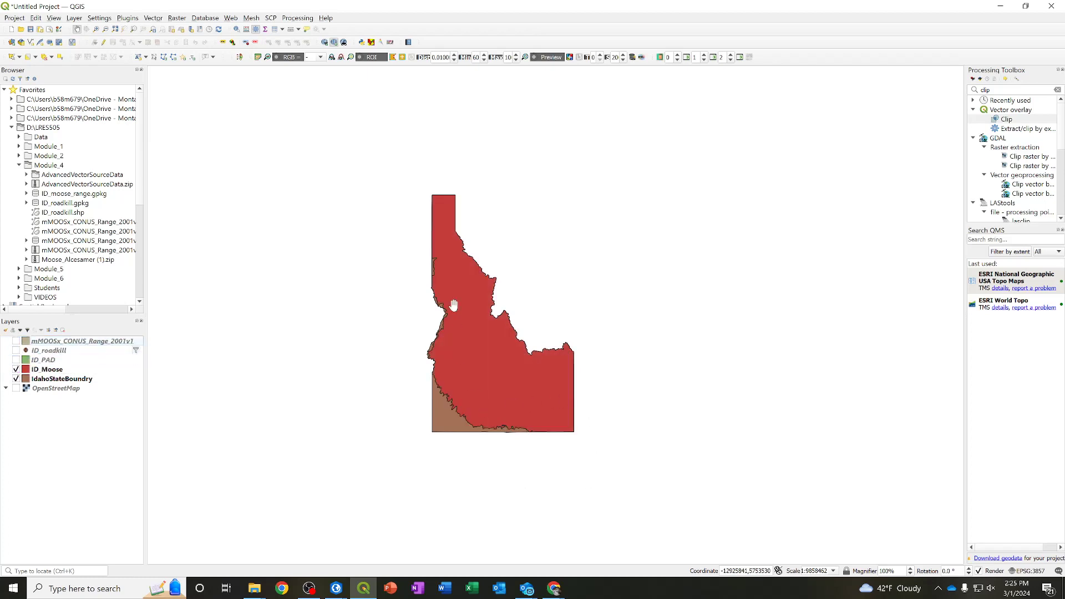
pyautogui.click(17, 359)
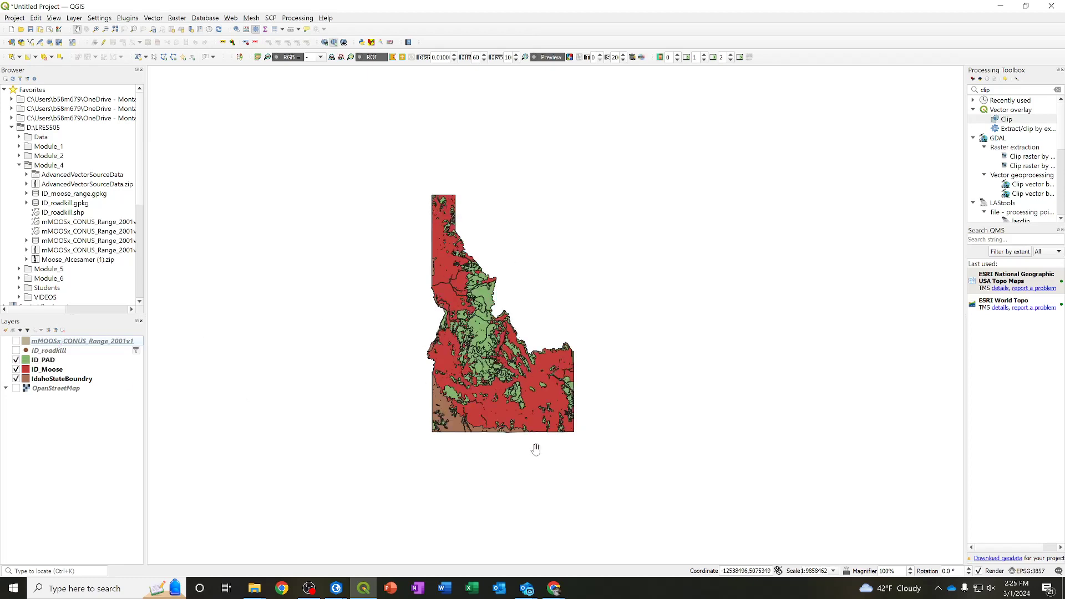
pyautogui.click(16, 351)
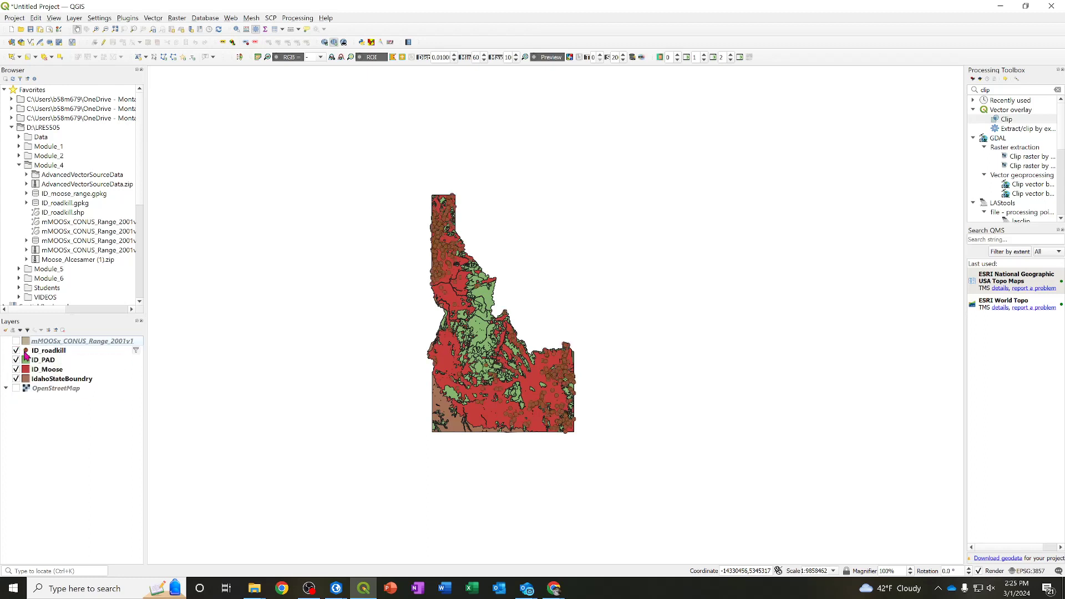